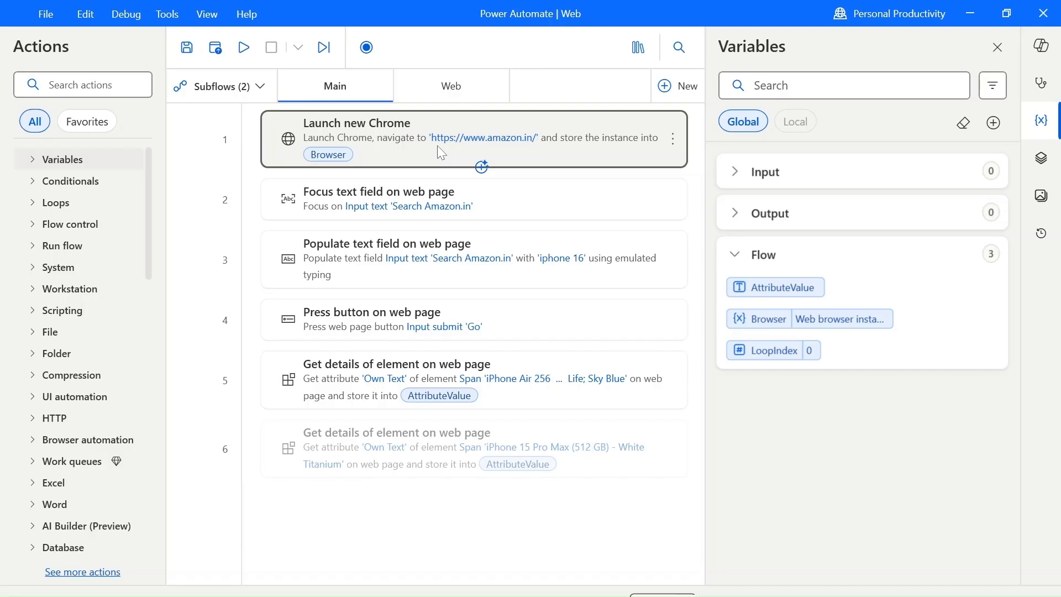
Search the available actions for "Launch" and widen the actions list so the full action names can be read.
click(415, 185)
click(392, 148)
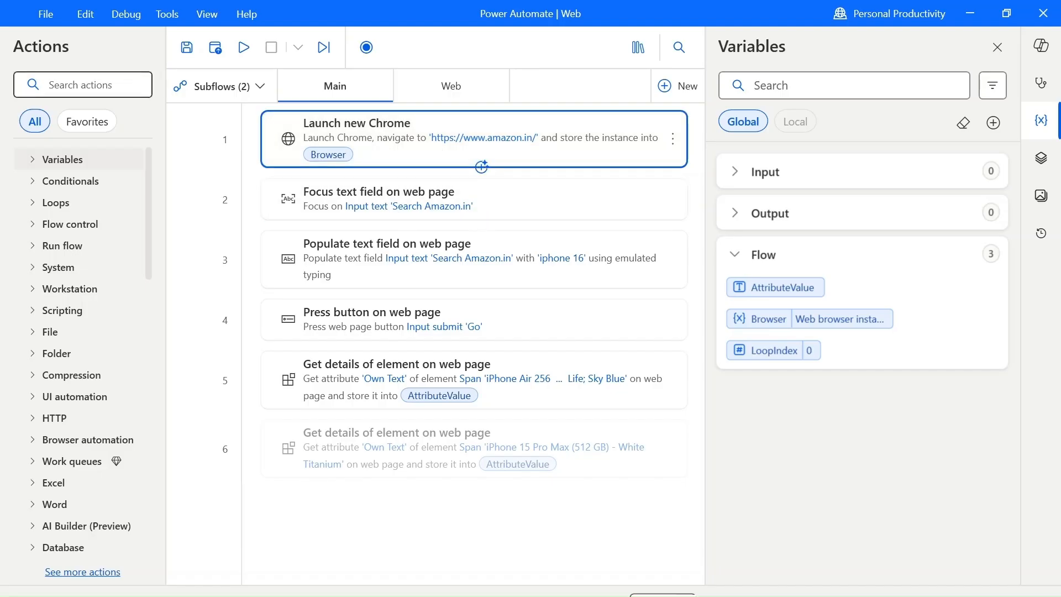
click(138, 84)
text(Launch)
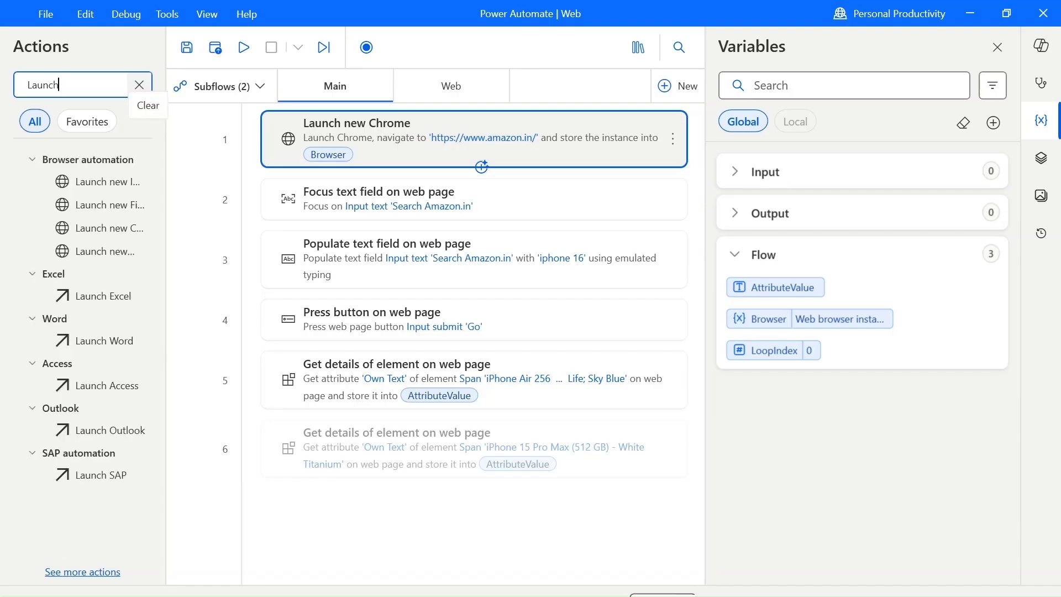
drag(166, 260, 176, 276)
drag(166, 317, 220, 321)
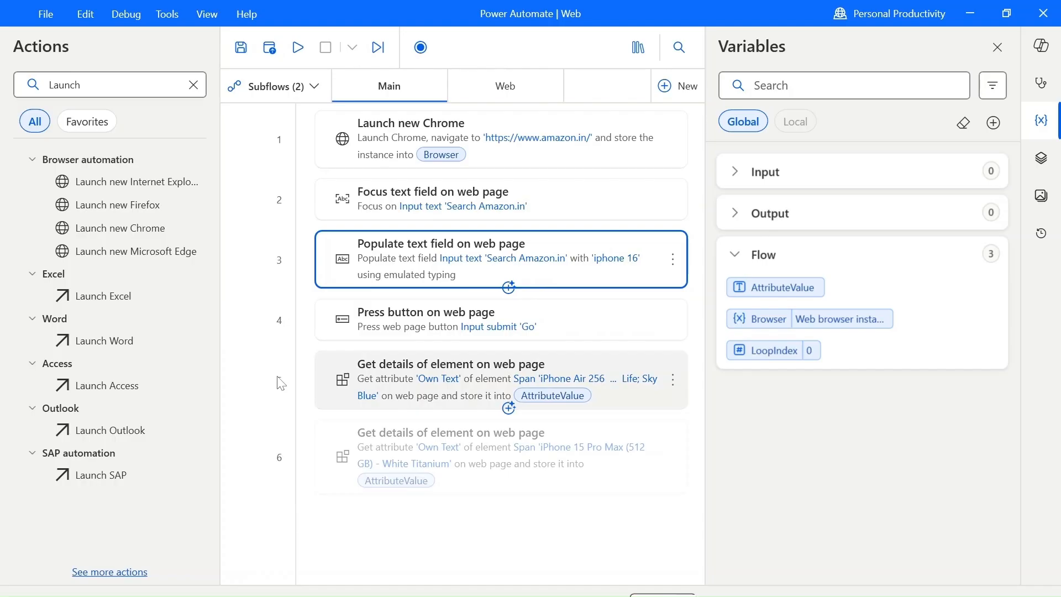
Open Google Chrome and go to its extension management page to check for the Microsoft Power Automate extension.
key(super)
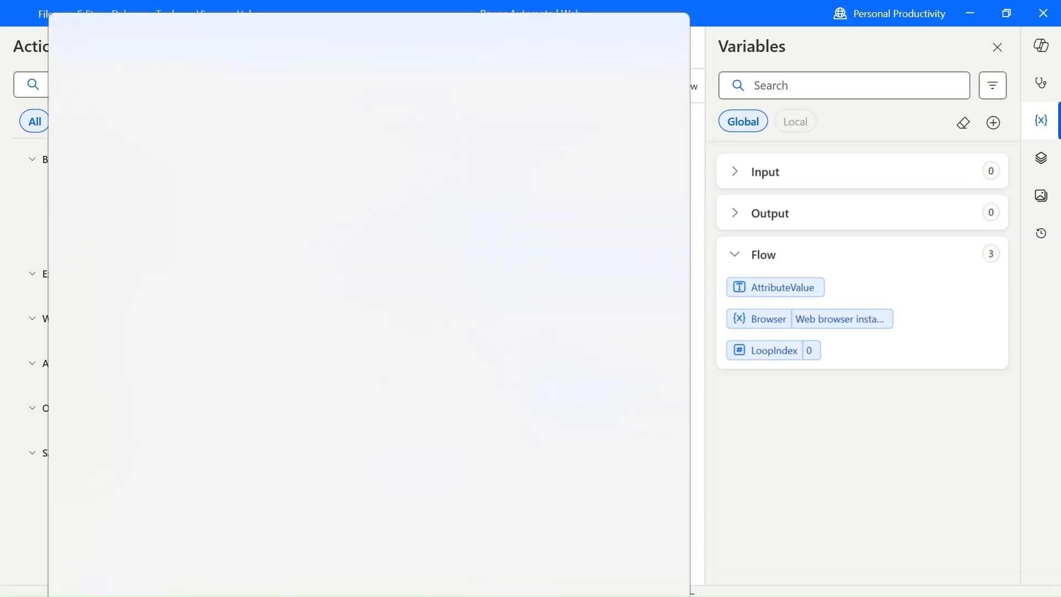
text(chrome)
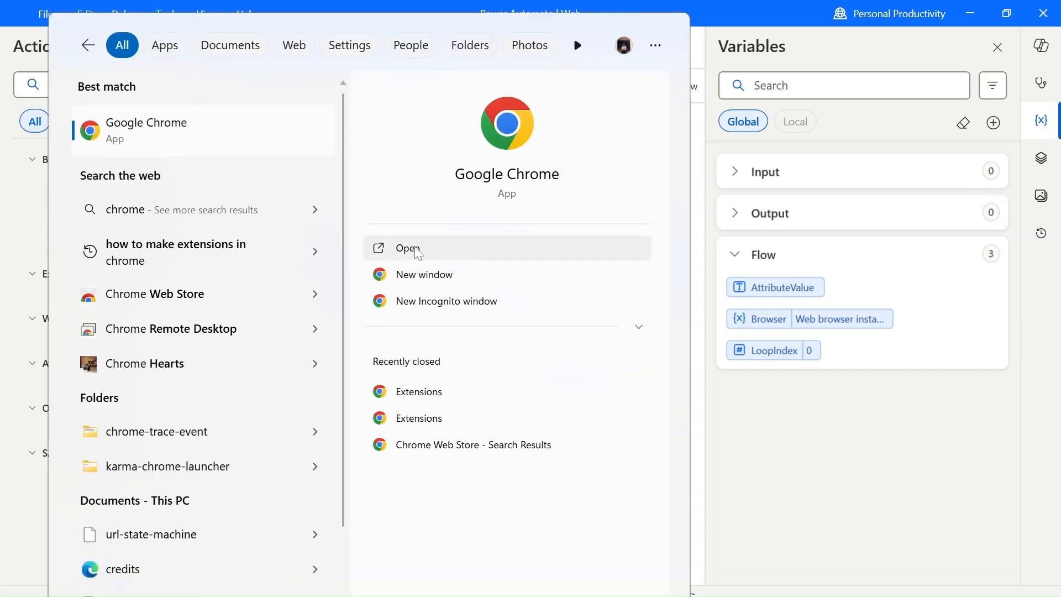
click(409, 248)
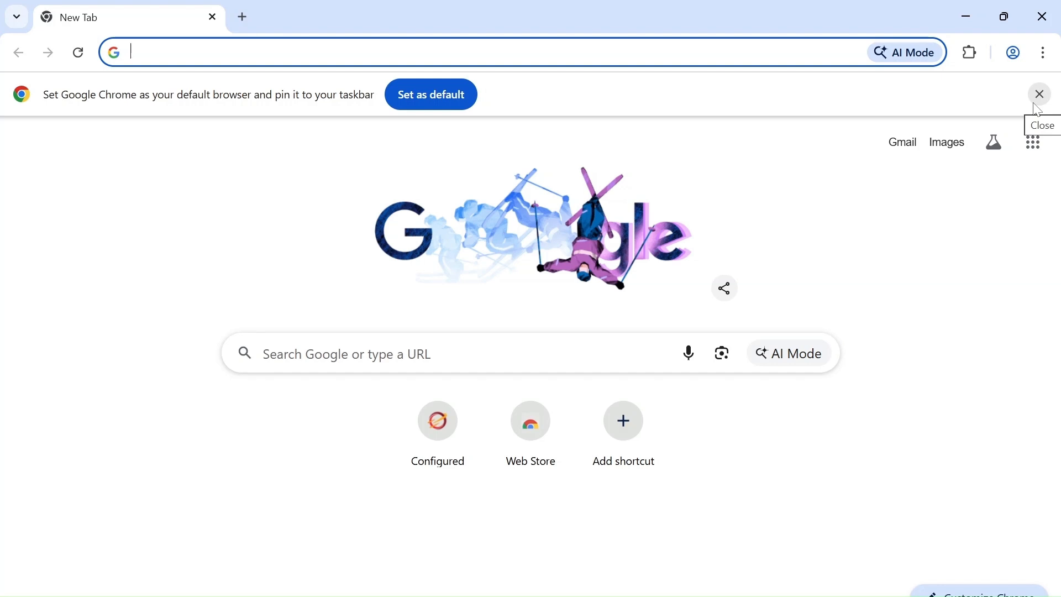
click(972, 53)
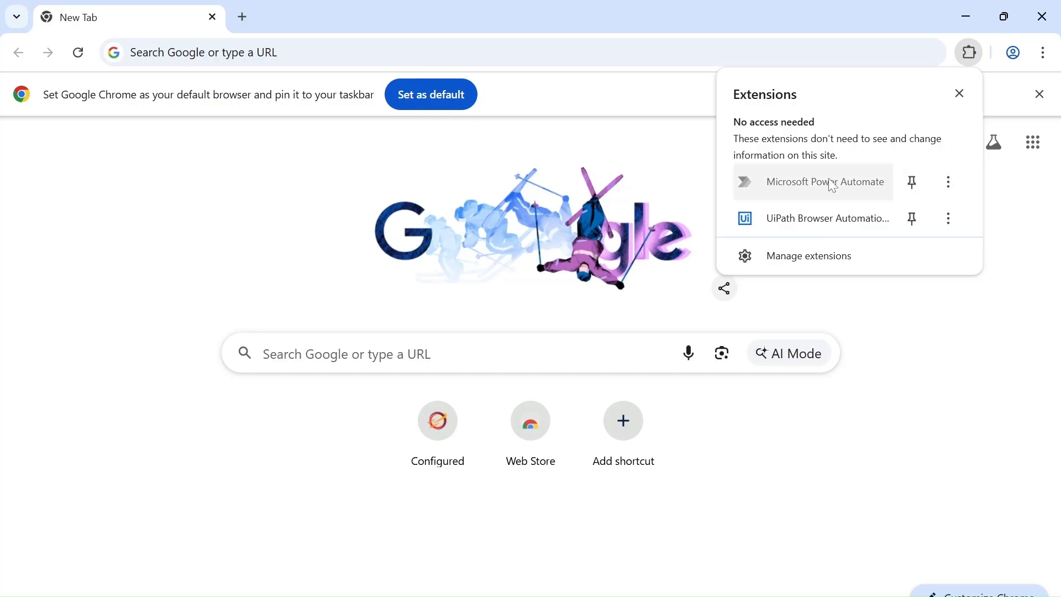
click(899, 189)
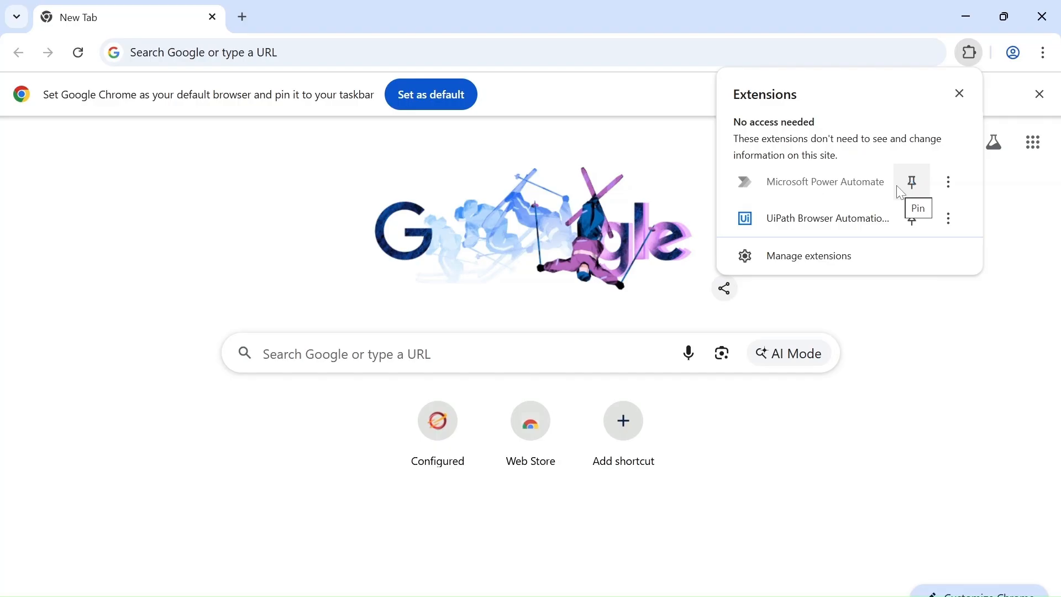
click(825, 259)
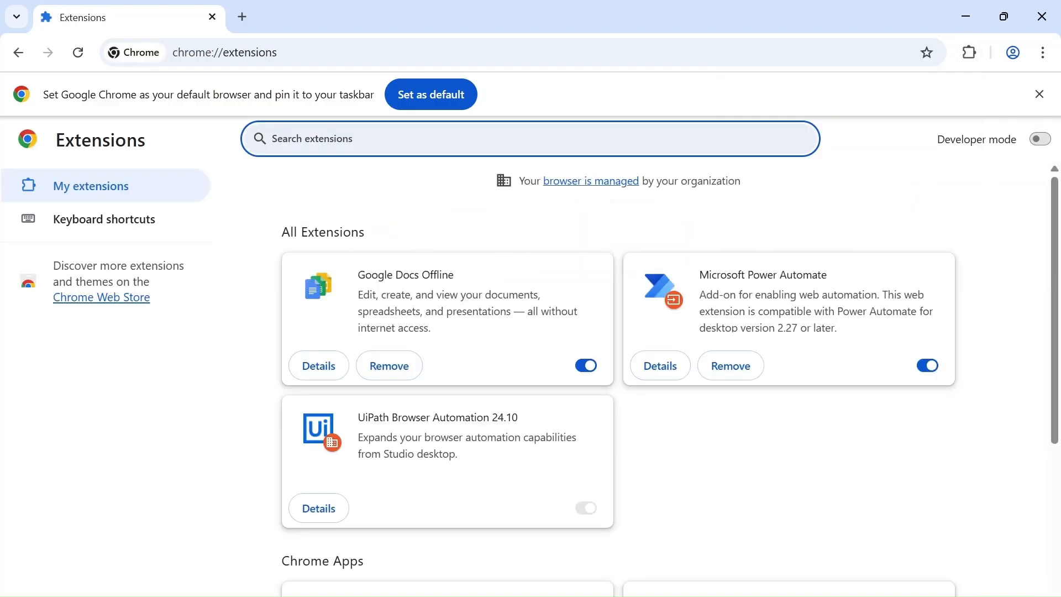
drag(698, 275, 837, 283)
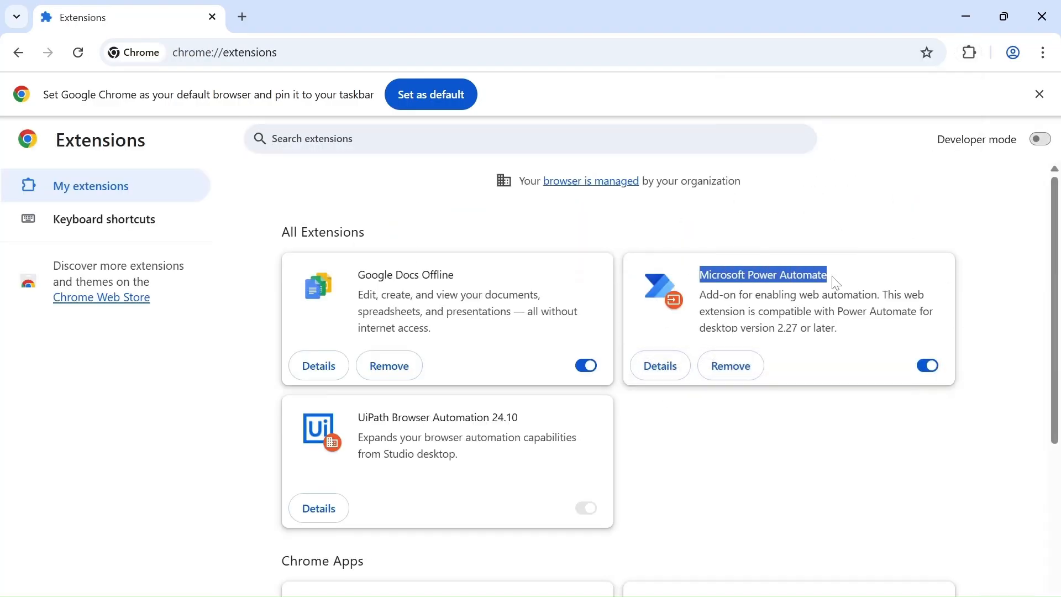
Search the Chrome Web Store for "Power Automate" and close the store page.
click(67, 303)
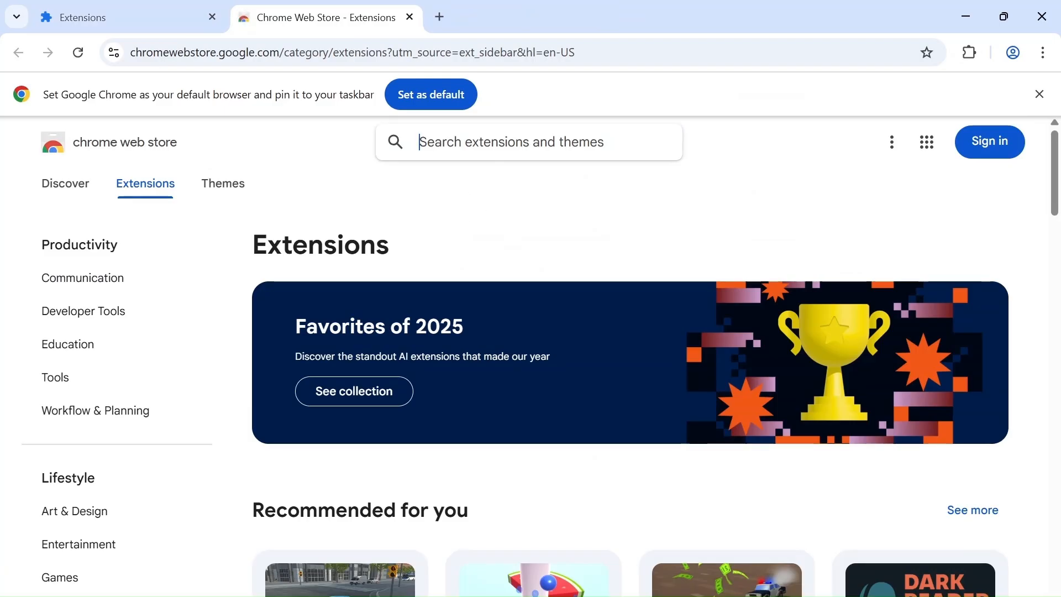
text(Power Auo)
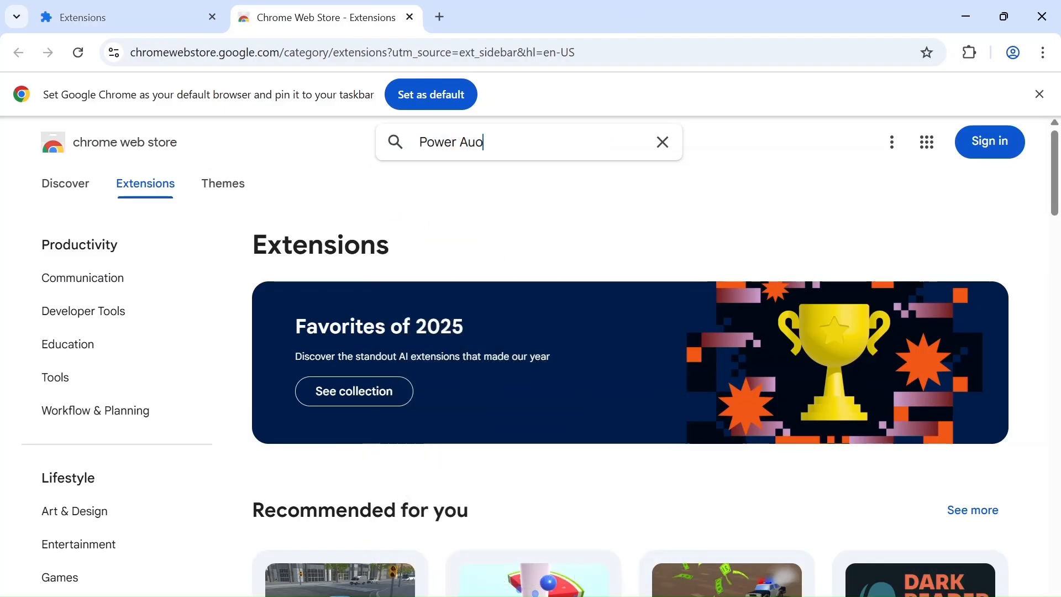
key(BackSpace)
text(tomate)
key(Return)
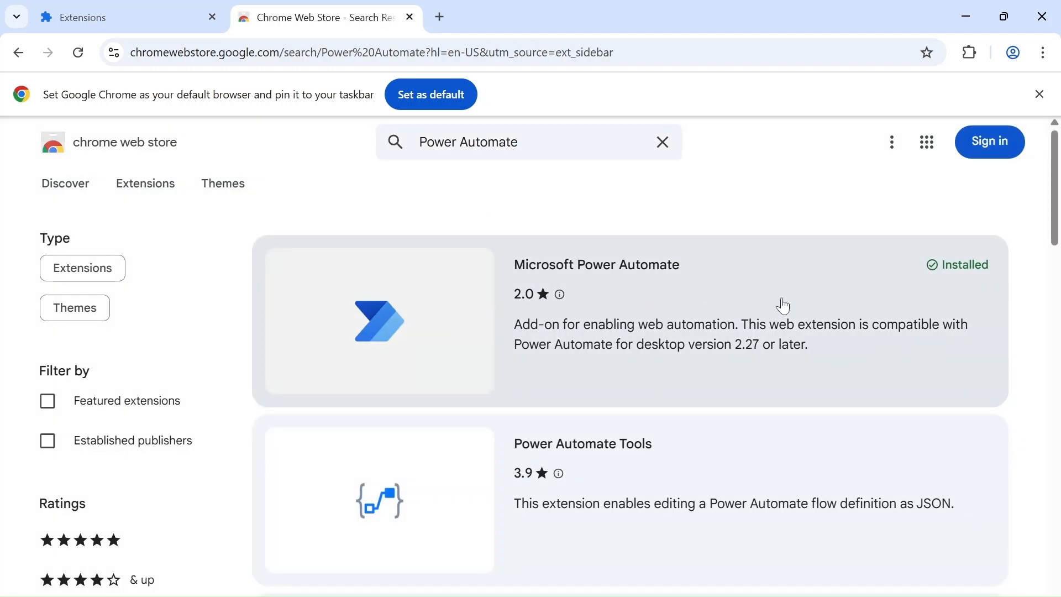
click(409, 17)
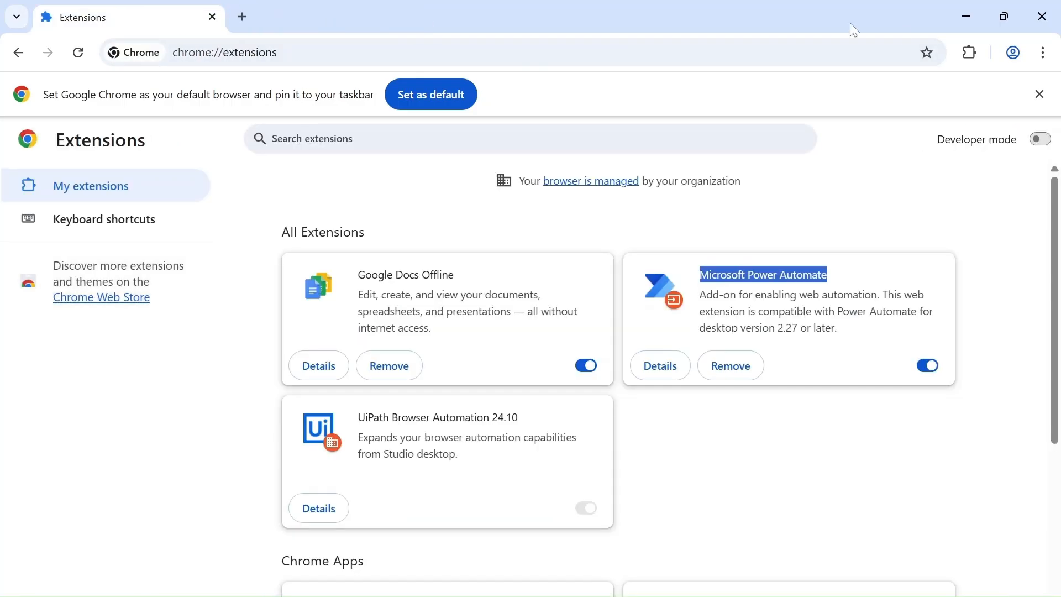
Check that the Microsoft Power Automate extension is enabled in Chrome, and close the browser.
click(971, 53)
click(963, 192)
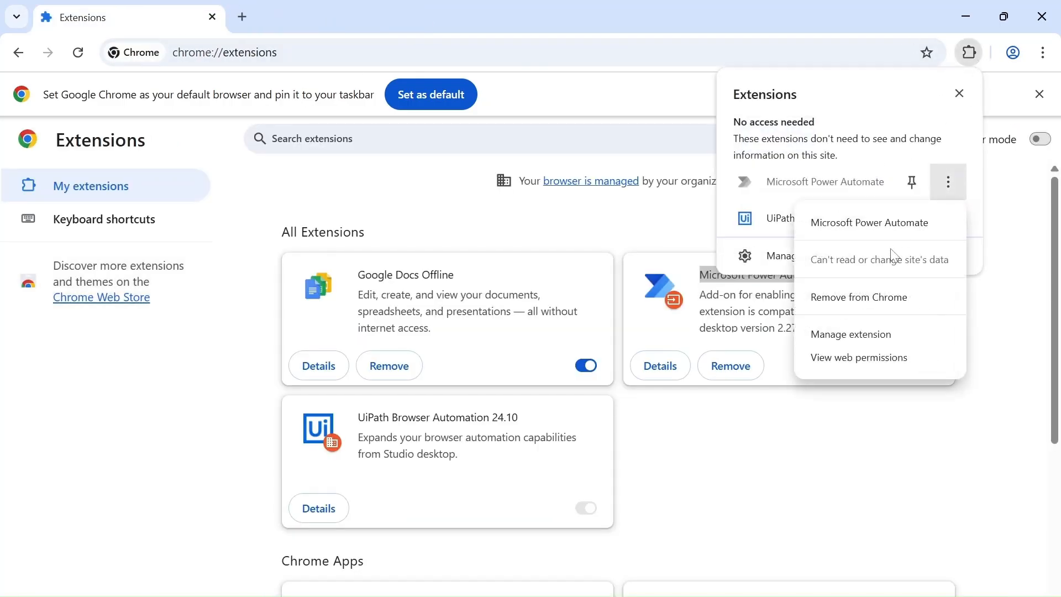
click(737, 256)
click(770, 379)
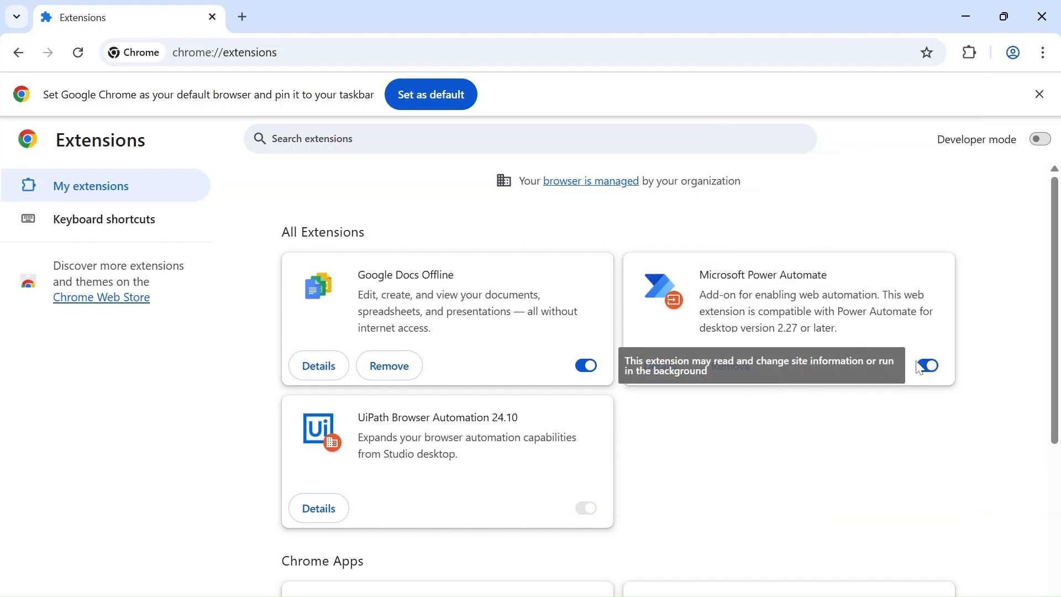
click(933, 368)
click(937, 374)
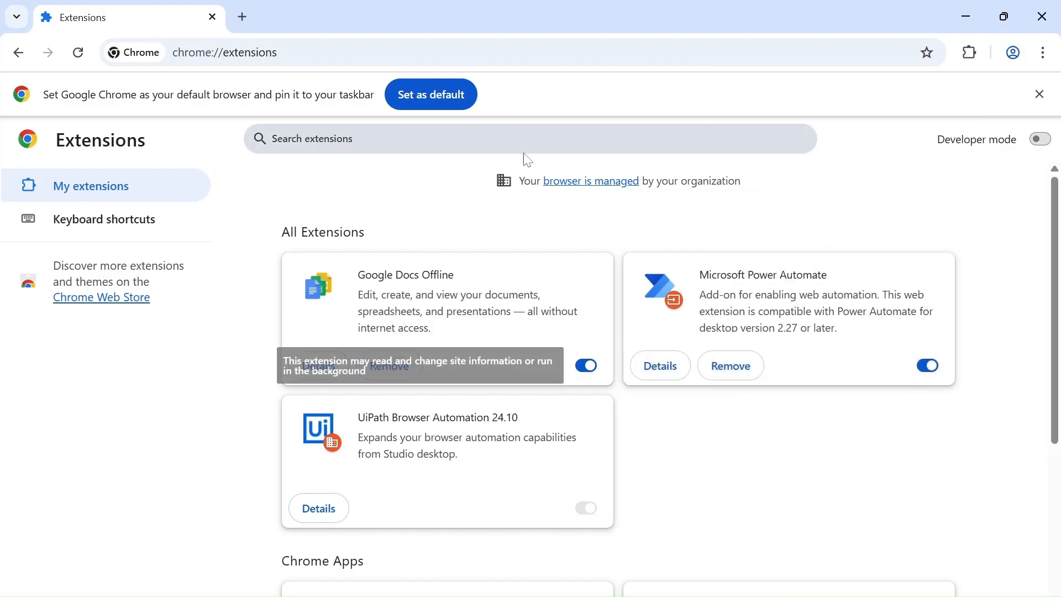
key(ctrl+s)
click(471, 365)
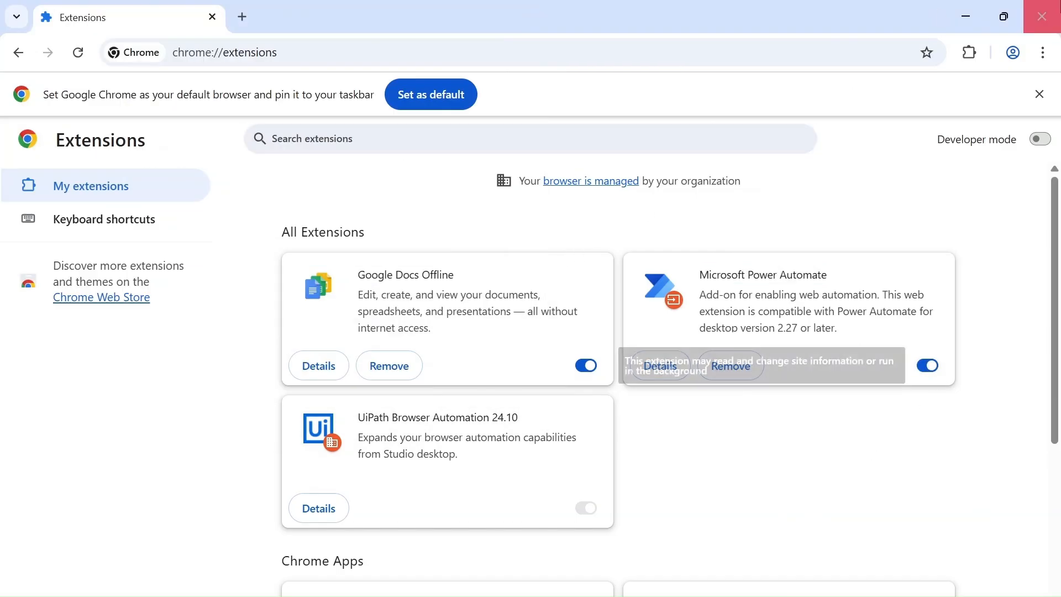
click(1045, 11)
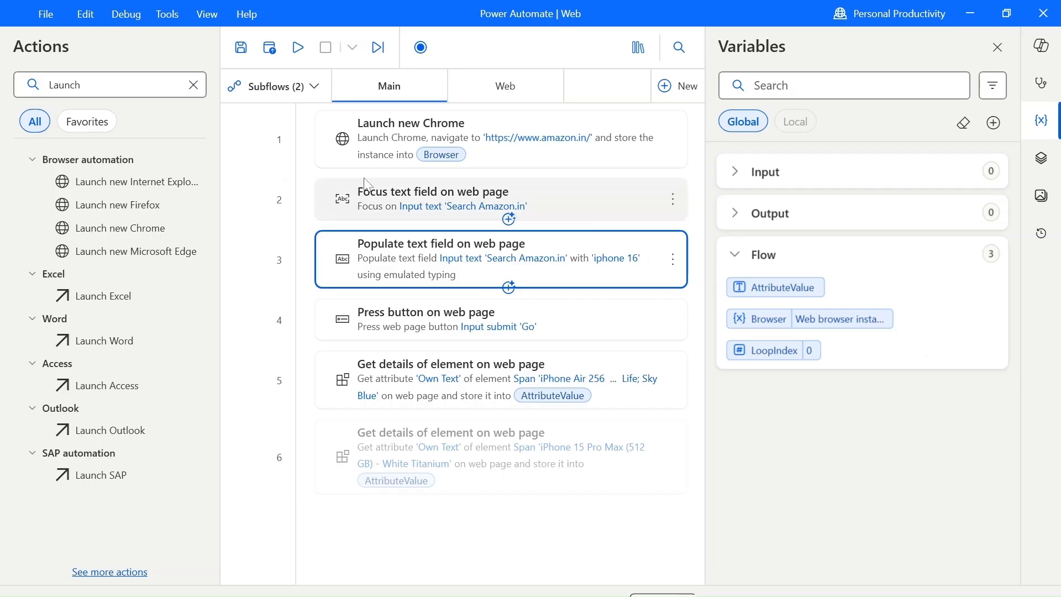
Set a breakpoint on the "Focus text field on web page" action and review the initial URL in the Launch new Chrome settings.
click(256, 207)
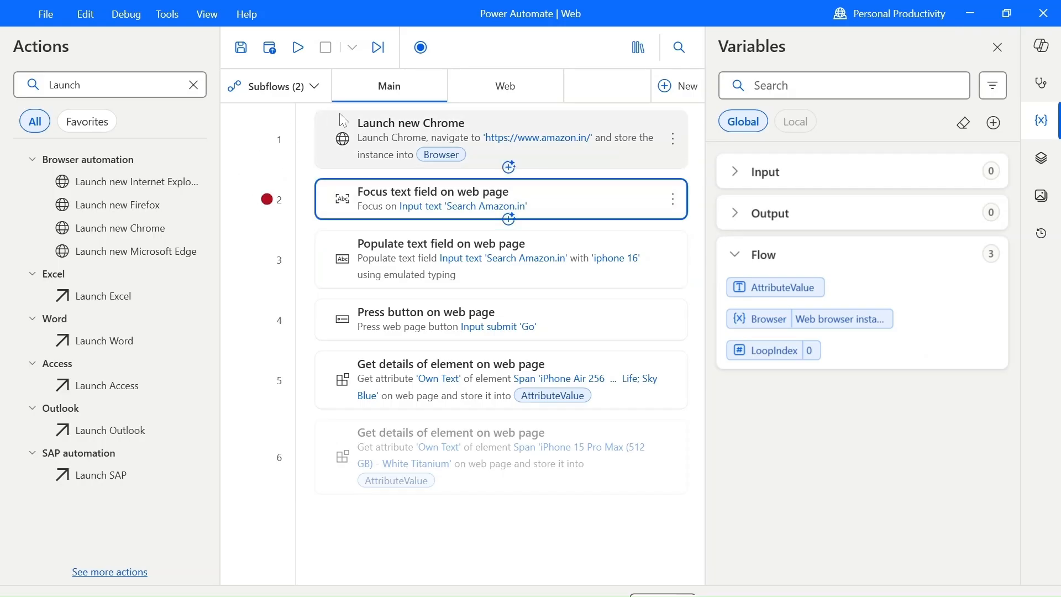
click(407, 156)
double_click(407, 157)
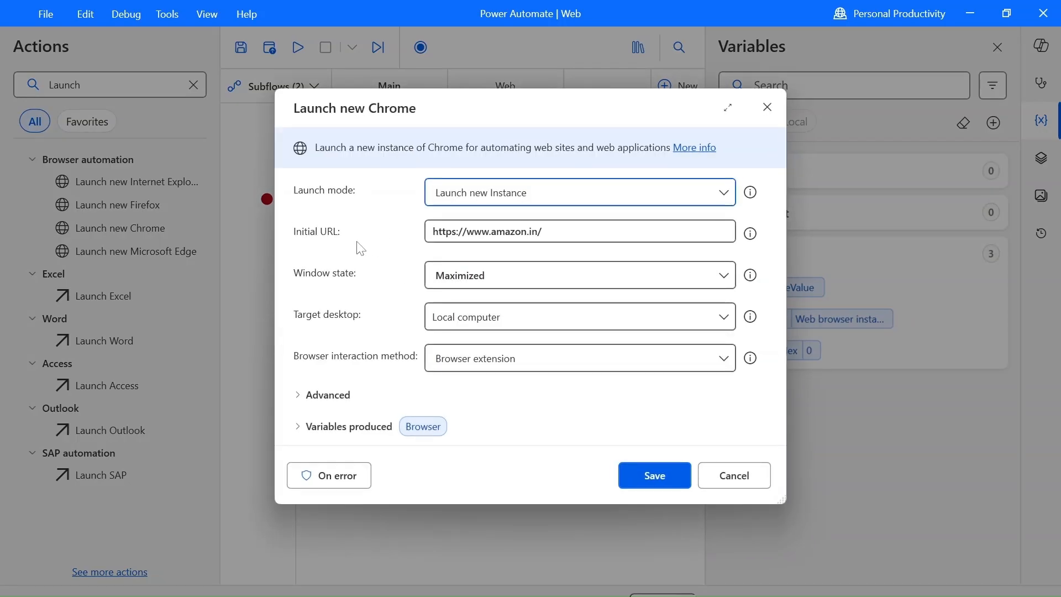
click(547, 231)
key(ctrl+a)
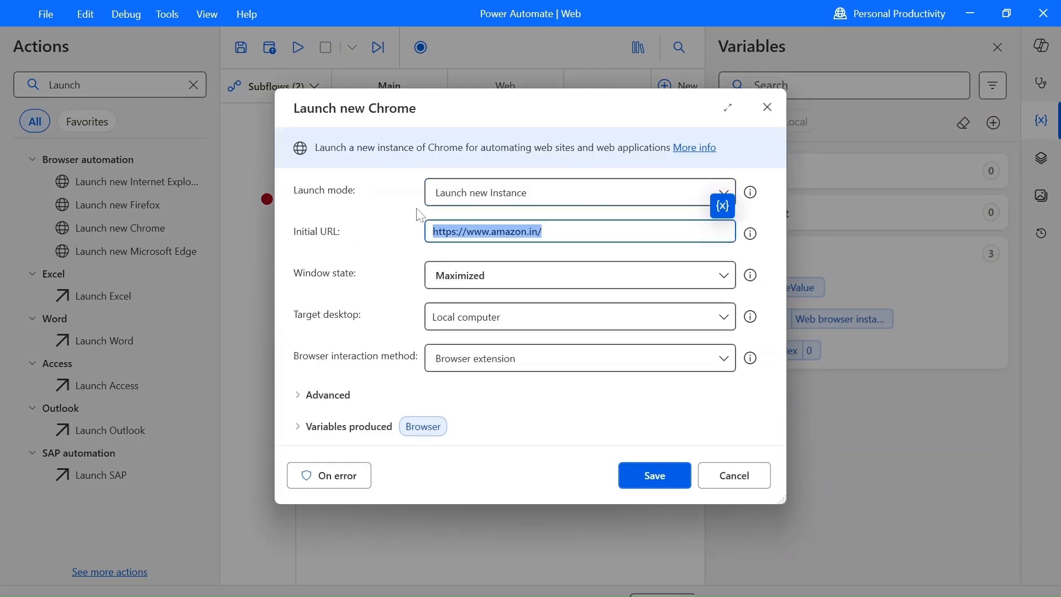
Set the window state of the Launch new Chrome action to Maximized and save the action.
click(534, 279)
click(518, 300)
click(500, 278)
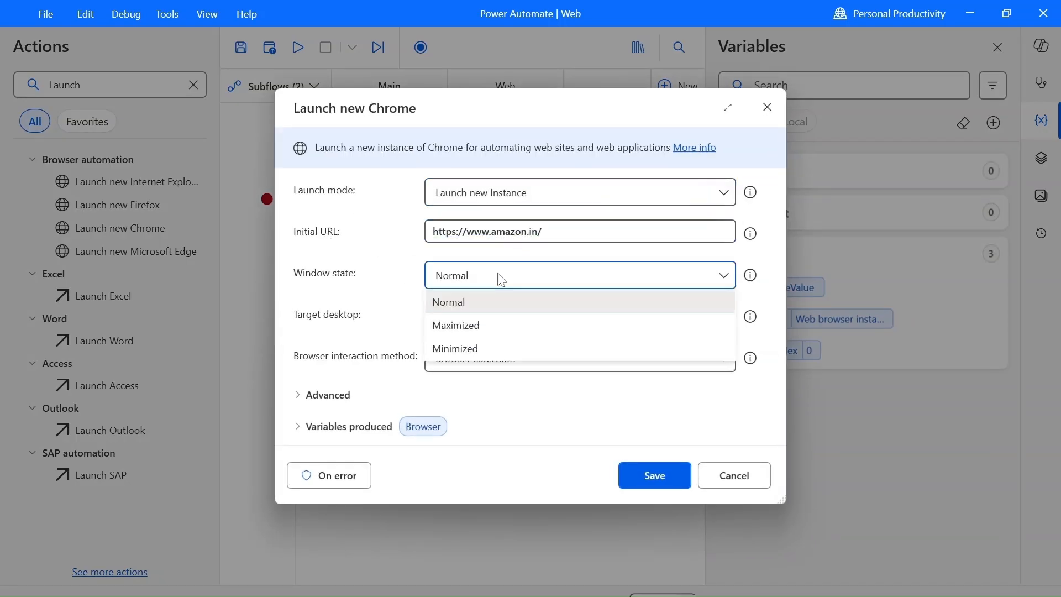
click(509, 328)
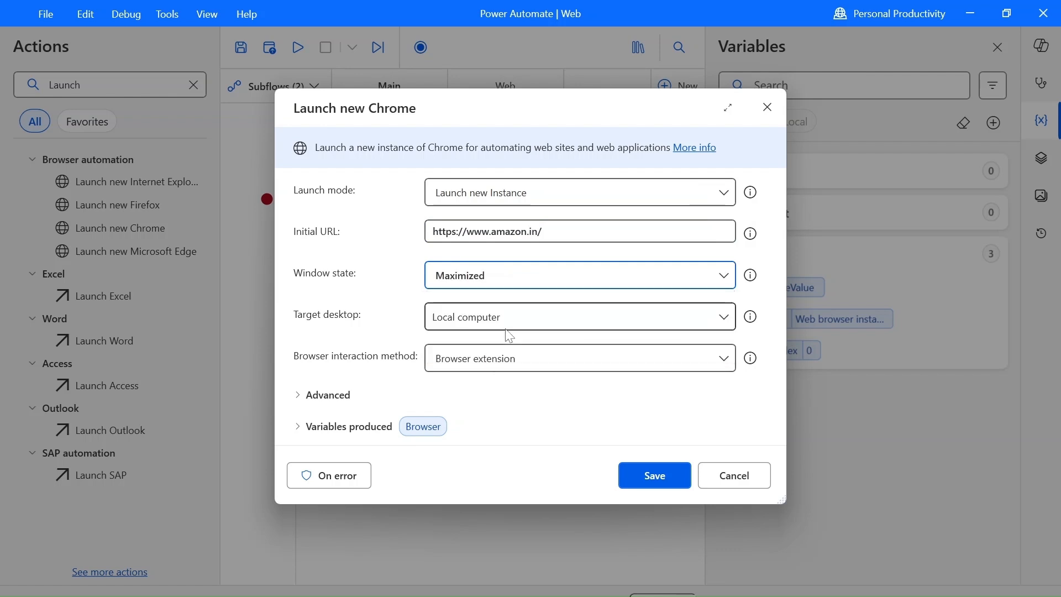
click(549, 286)
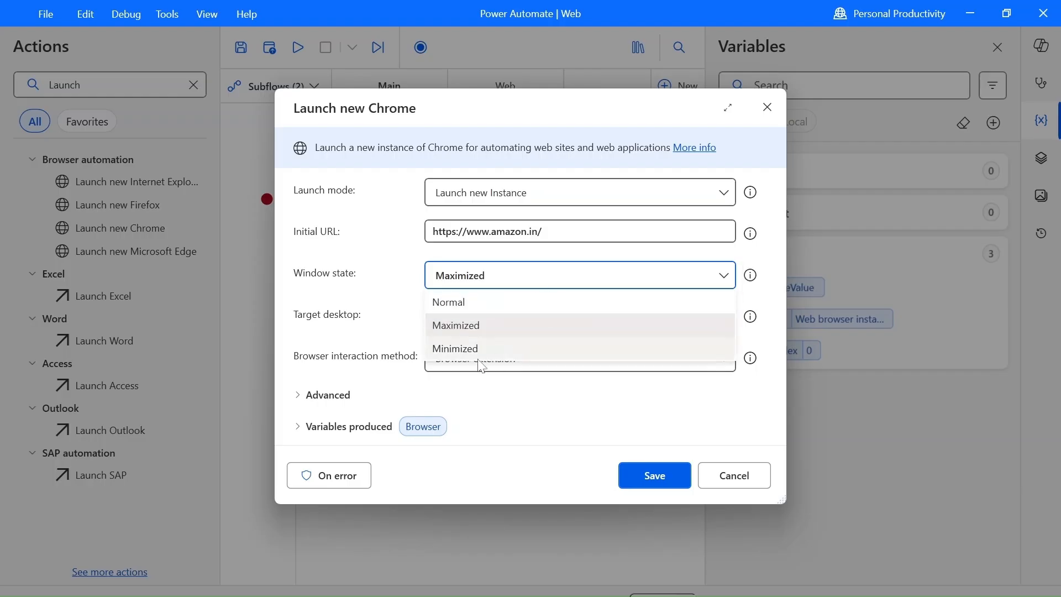
click(373, 320)
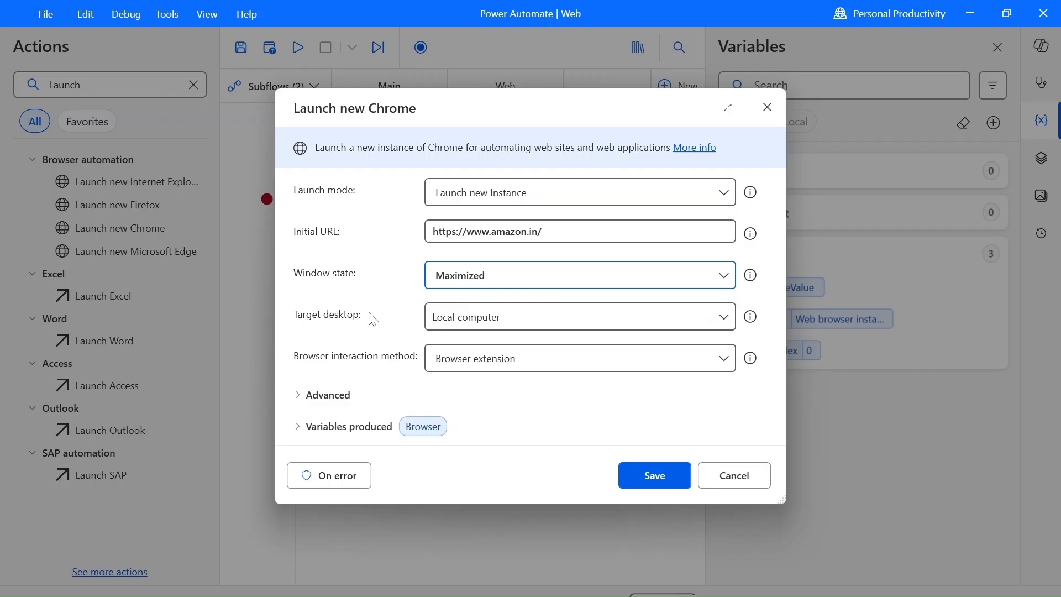
click(645, 482)
Run the flow up to the breakpoint on the second action and stop it there.
right_click(366, 156)
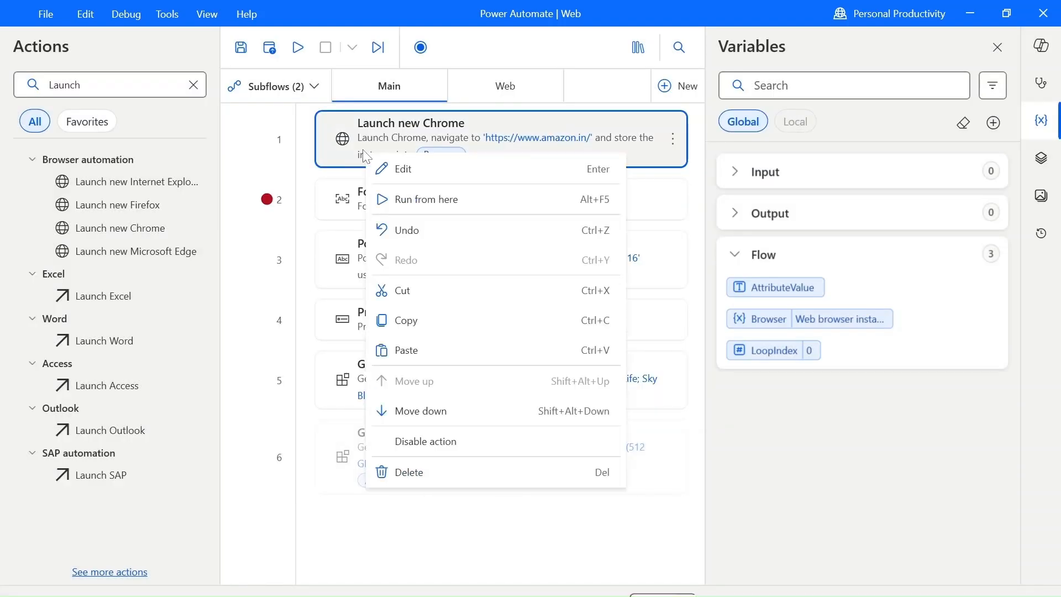
click(308, 48)
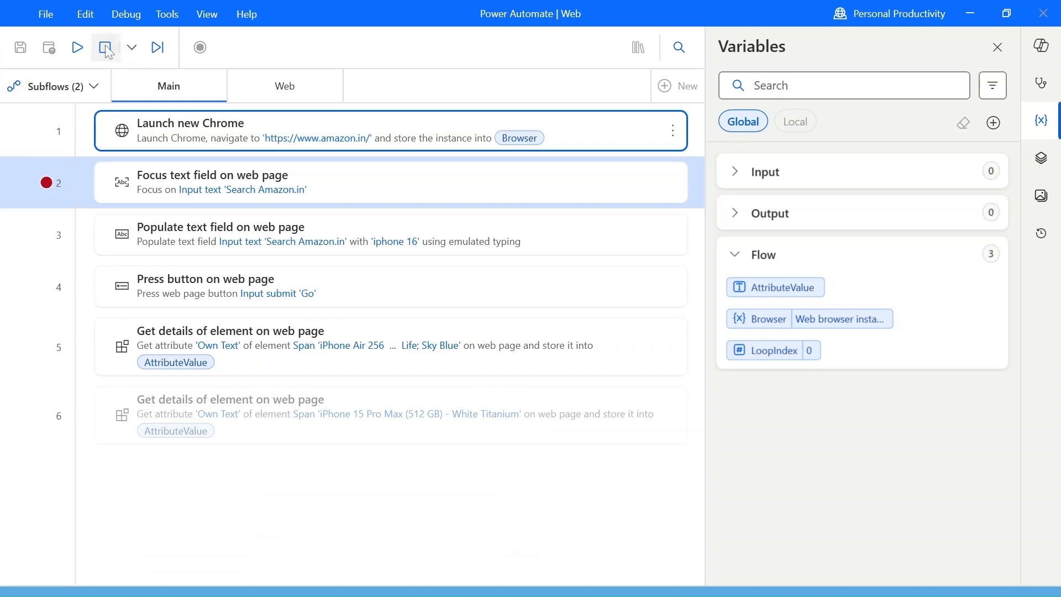
click(423, 220)
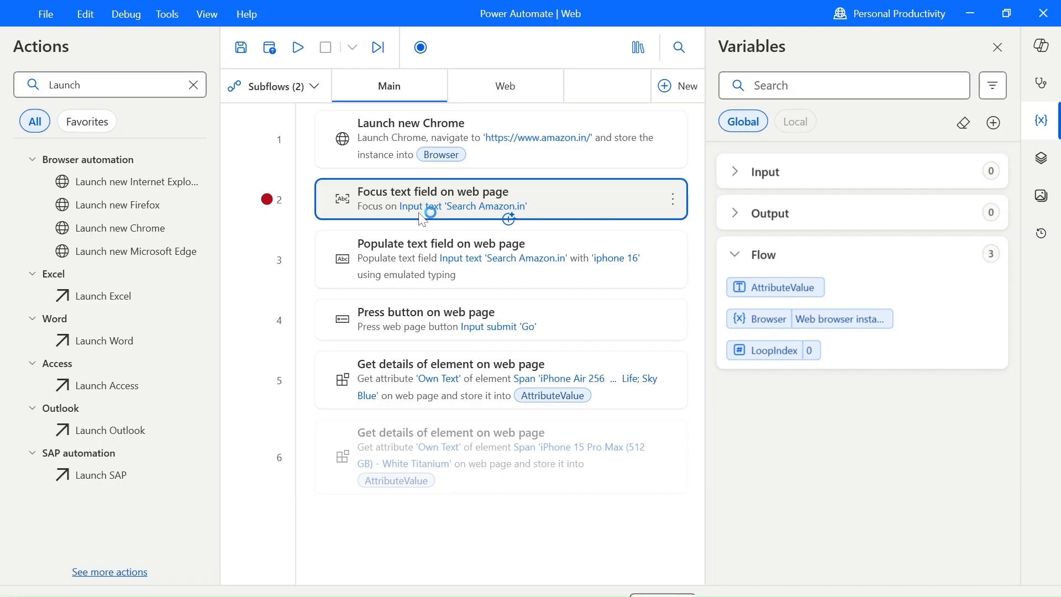
Run the flow from the Launch new Chrome action and close the Amazon browser window.
right_click(416, 136)
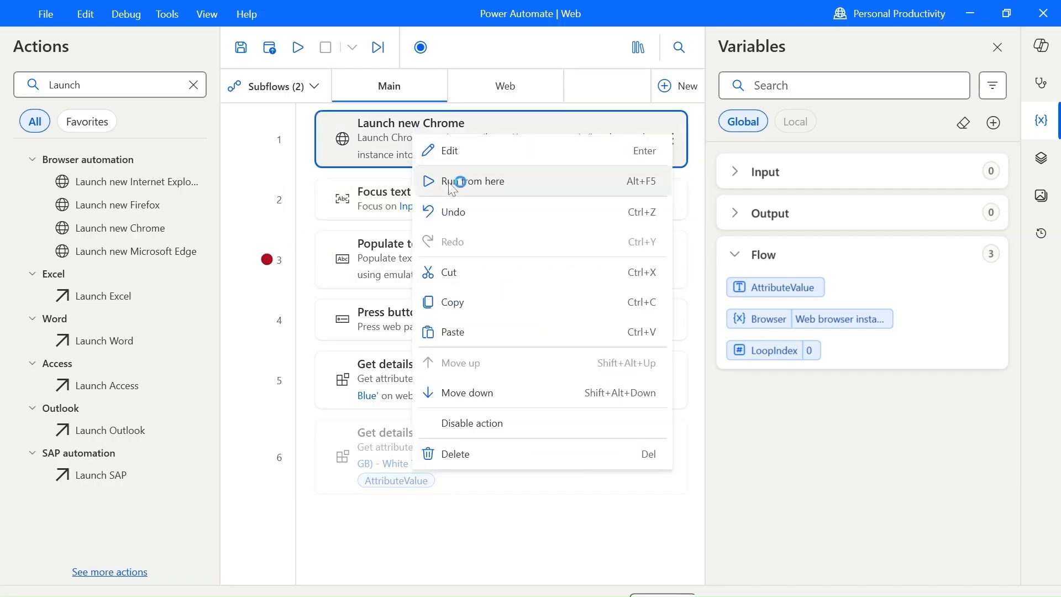
click(482, 181)
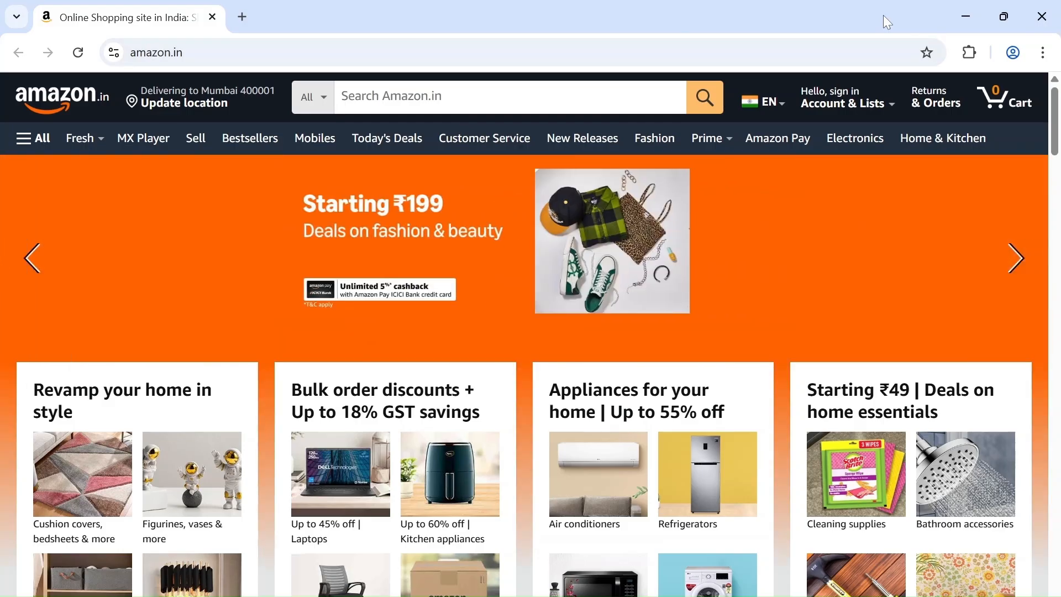
click(1042, 16)
Review the initial URL in the Launch new Chrome settings and leave them without saving.
double_click(515, 147)
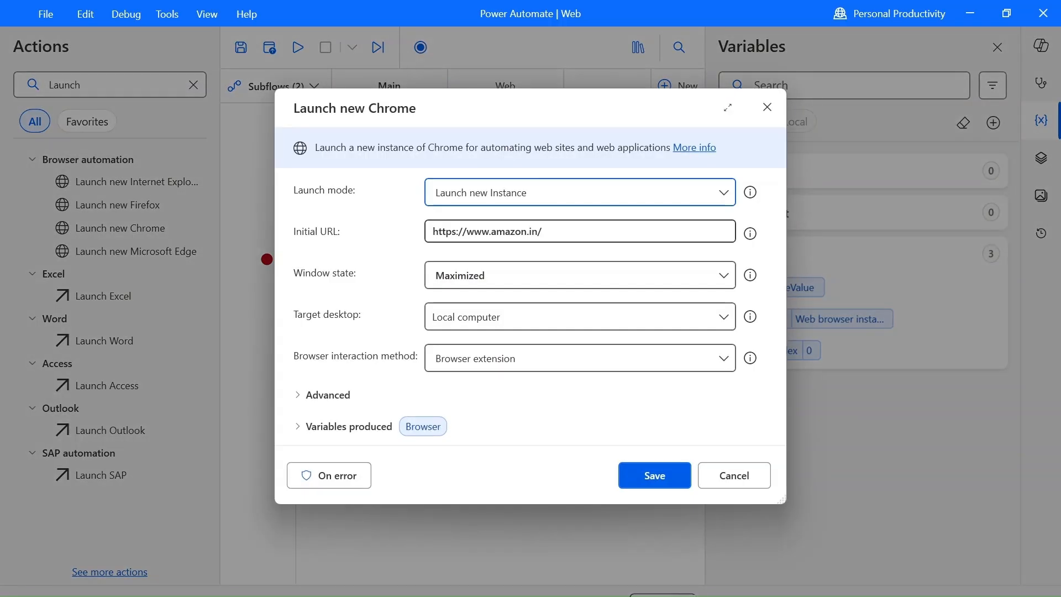
click(710, 232)
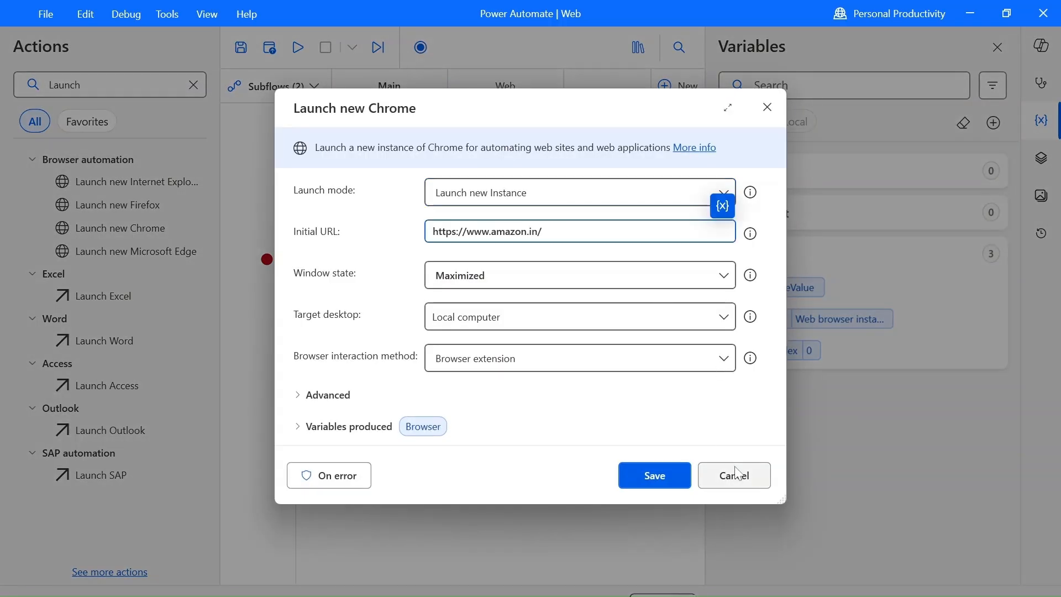
click(738, 474)
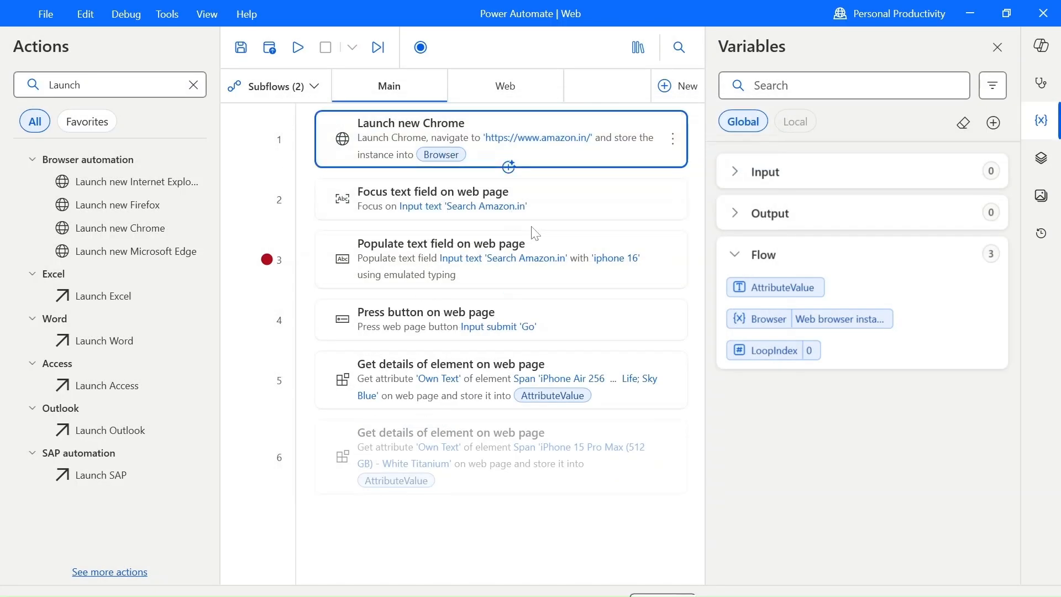
Duplicate the Launch new Chrome action directly below the original and disable the original action.
key(ctrl+c)
key(ctrl+v)
right_click(409, 138)
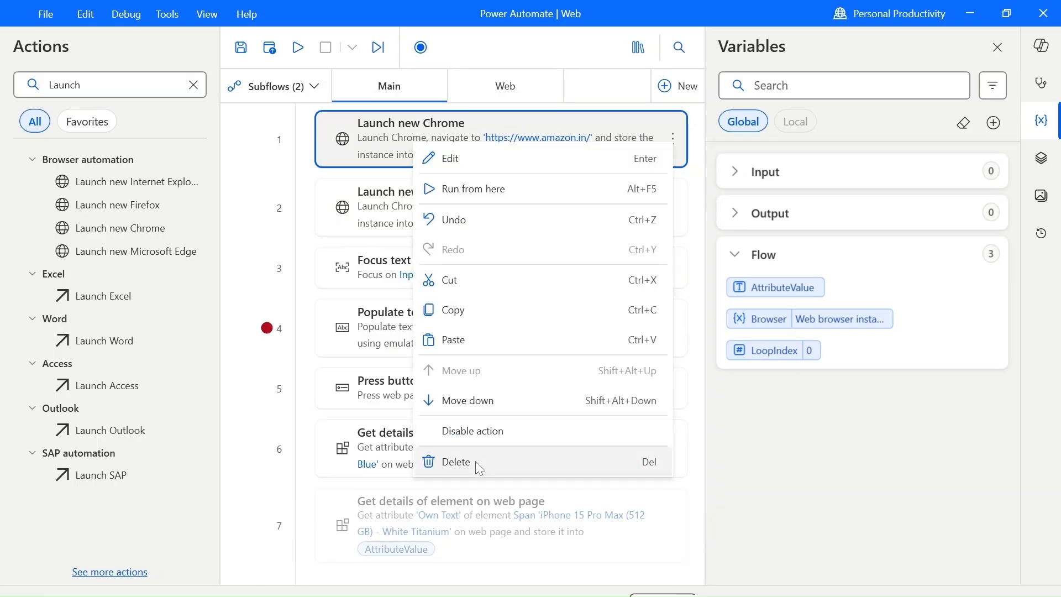
key(Escape)
Set the duplicated Launch new Chrome action to Attach to running instance by title and check the available tab titles.
double_click(423, 203)
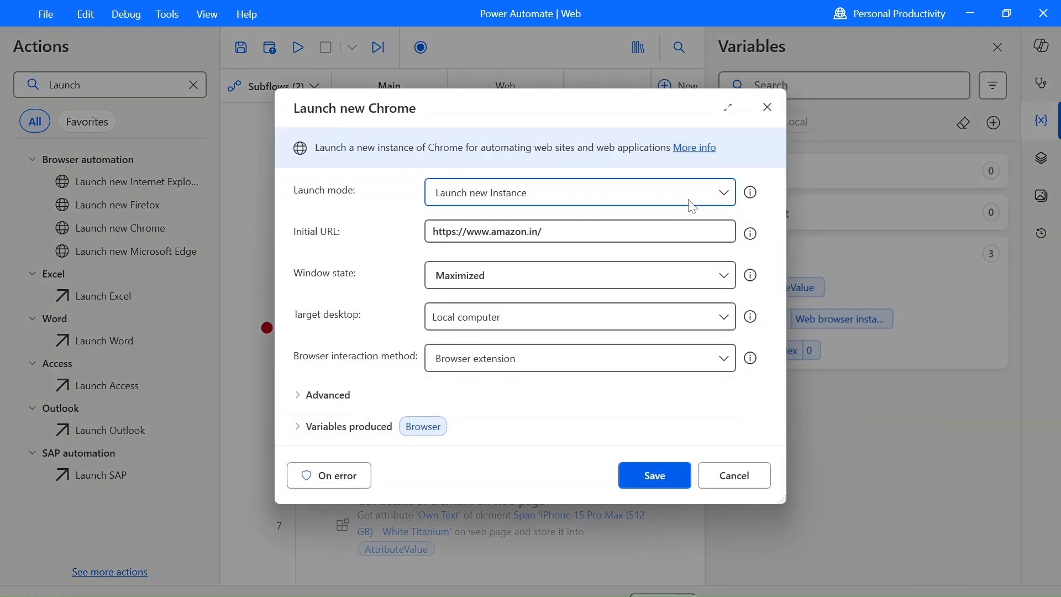
click(712, 195)
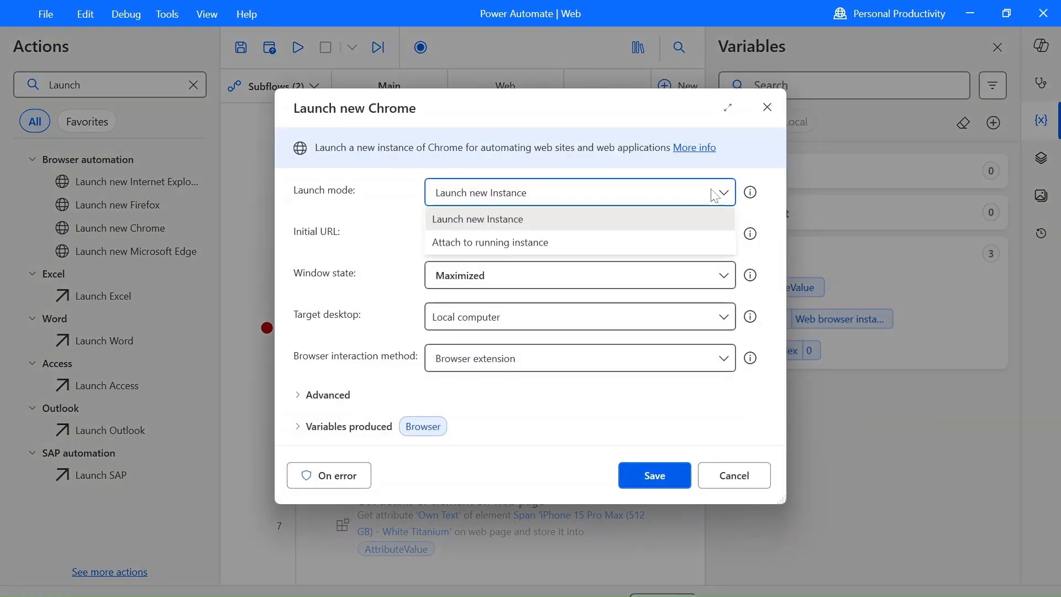
click(476, 245)
click(490, 243)
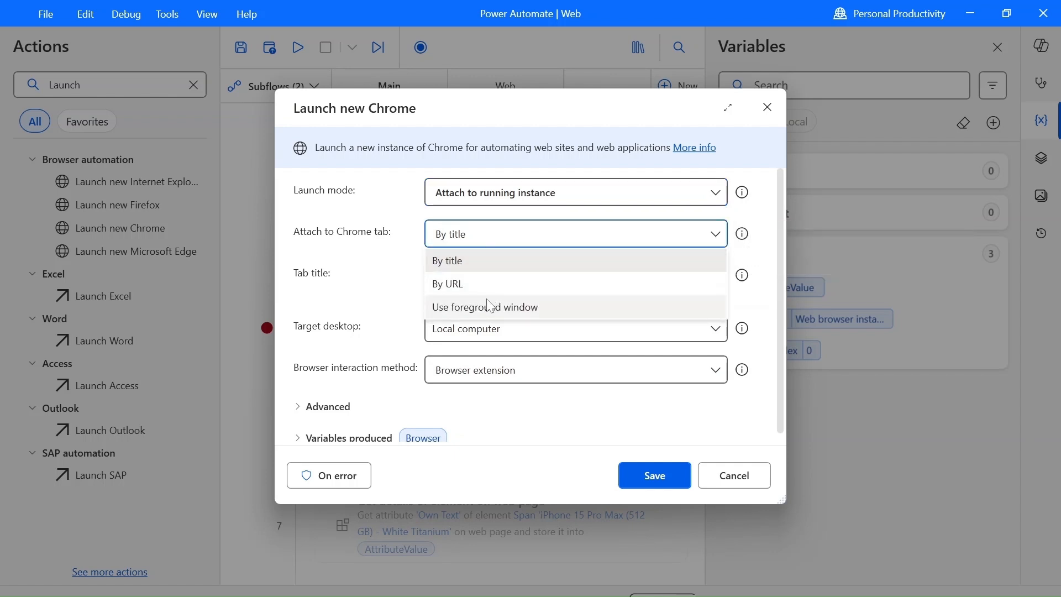
click(480, 260)
click(709, 283)
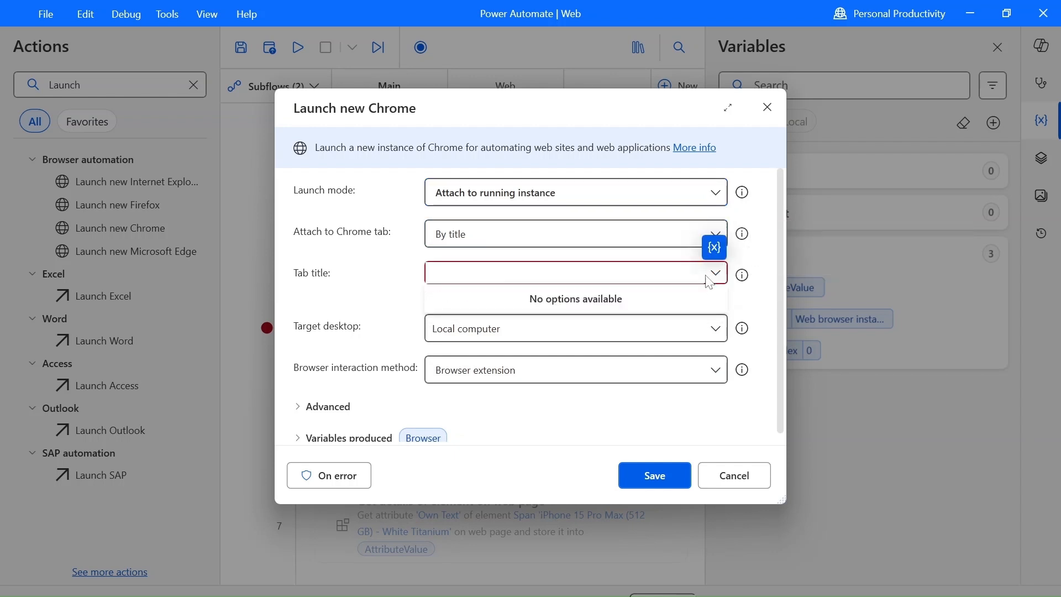
click(708, 273)
click(708, 273)
click(370, 302)
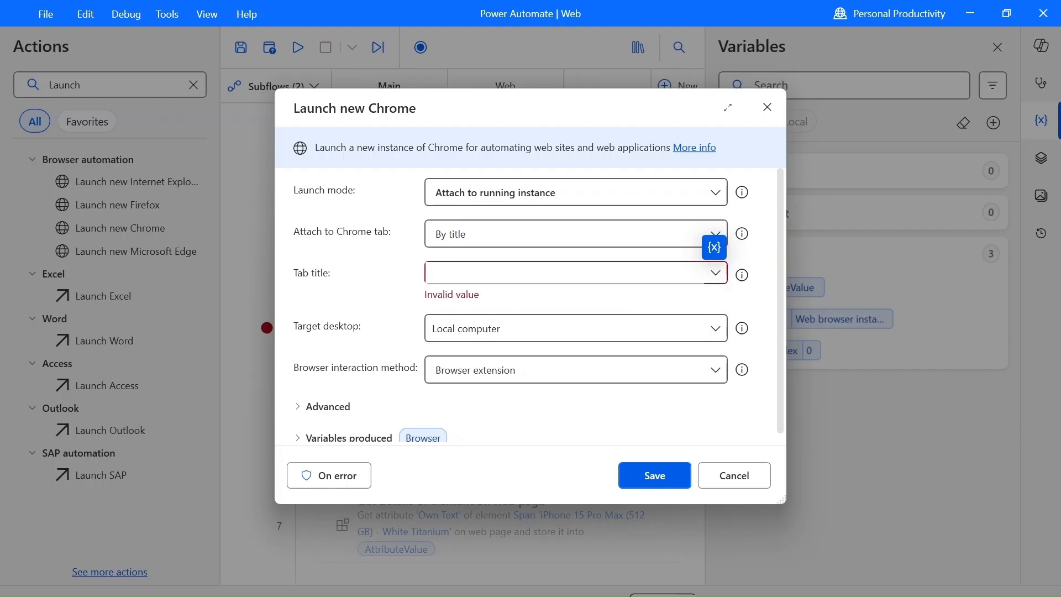
Open amazon.in in a new Chrome window and return to the Launch new Chrome settings in Power Automate.
key(super)
text(chr)
key(Return)
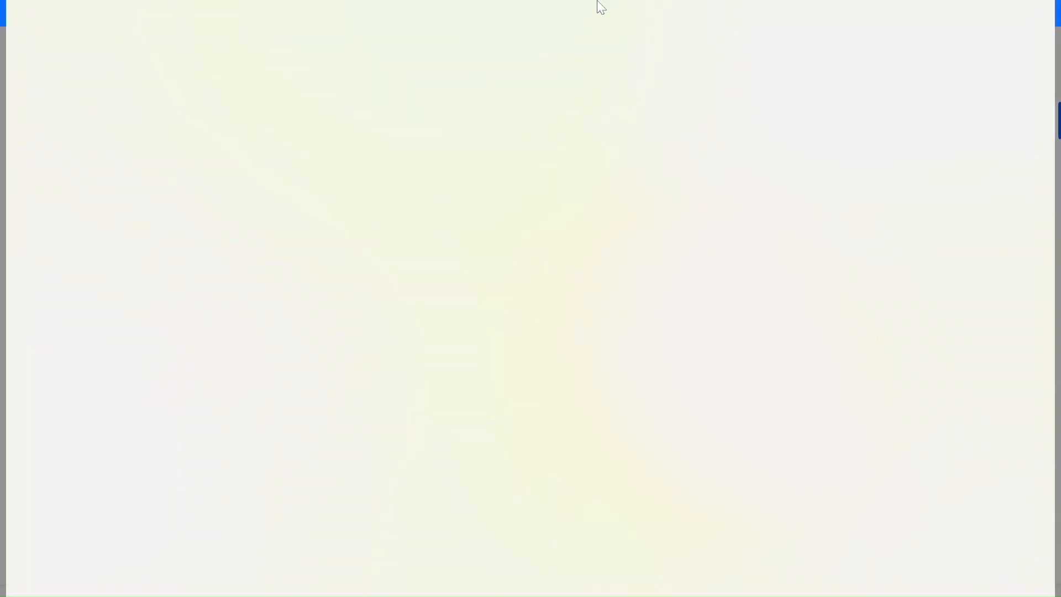
text(amazon.in)
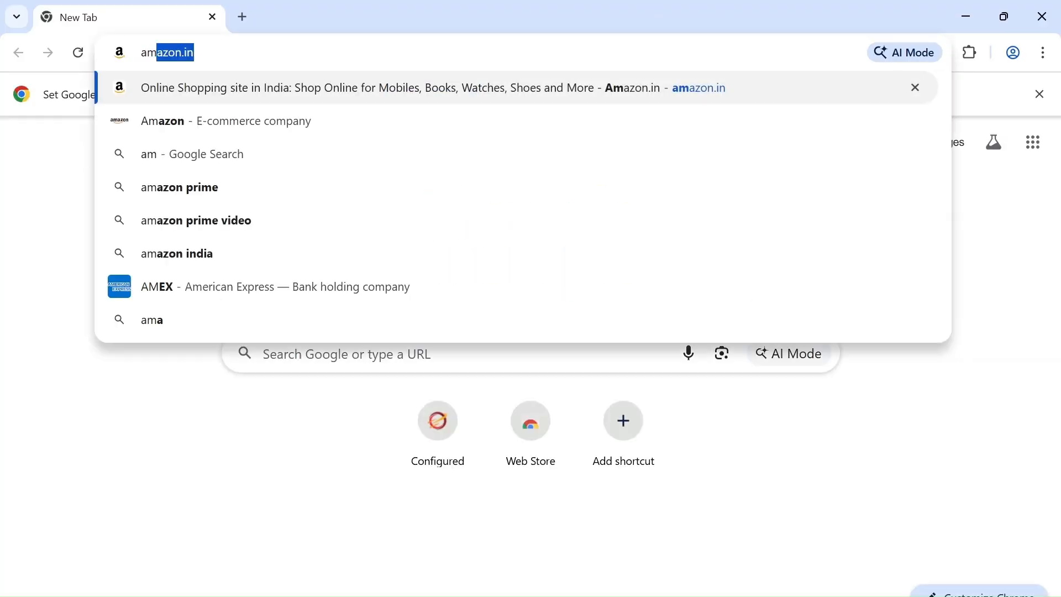
key(Return)
click(972, 1)
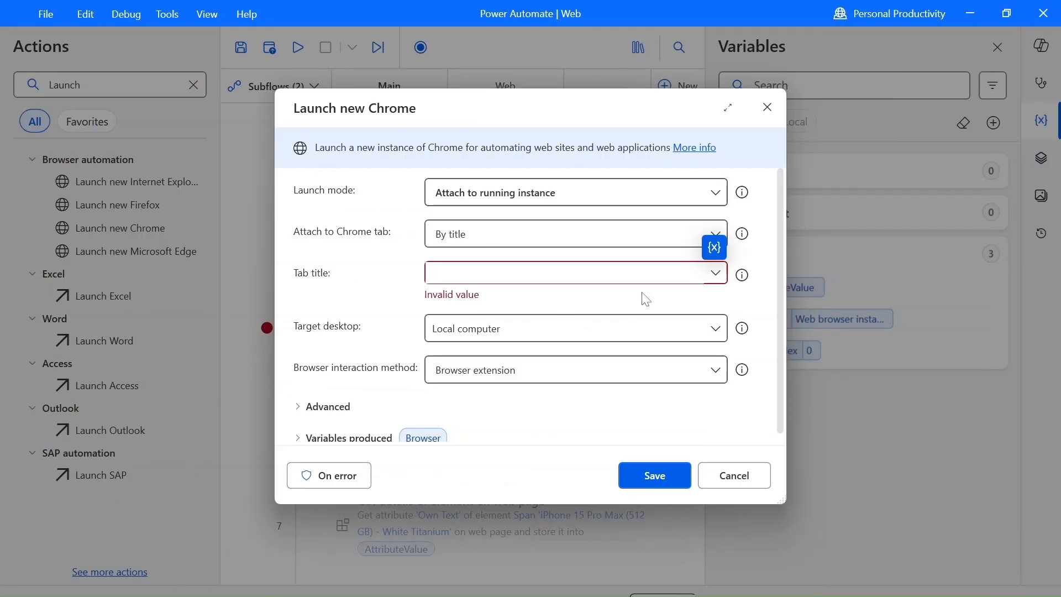
Choose the "Online Shopping site in India… Amazon.in" tab title, save the action and run the flow from it.
click(714, 274)
click(607, 298)
click(631, 468)
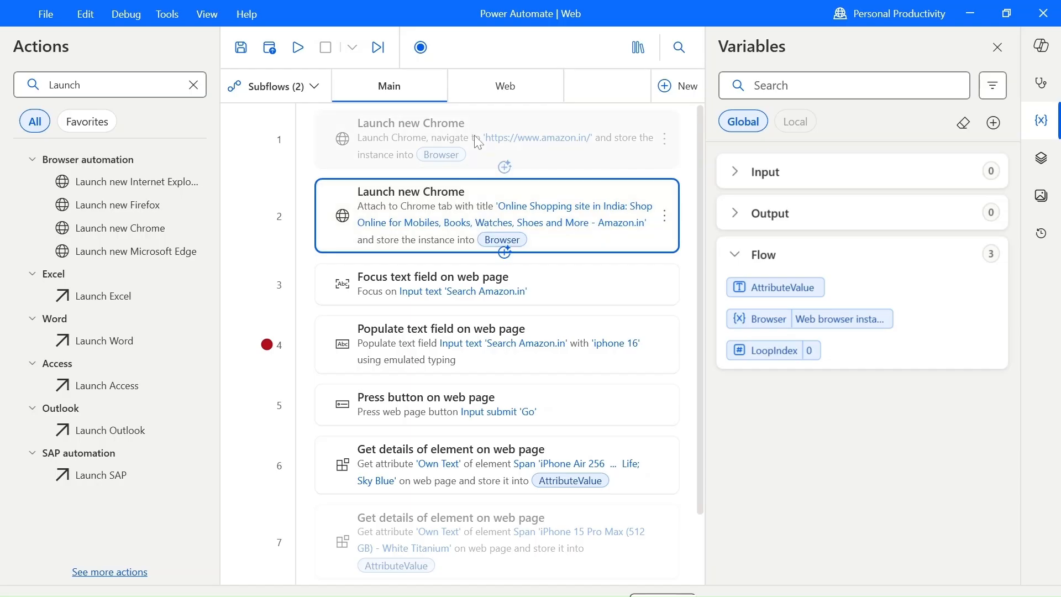
right_click(388, 227)
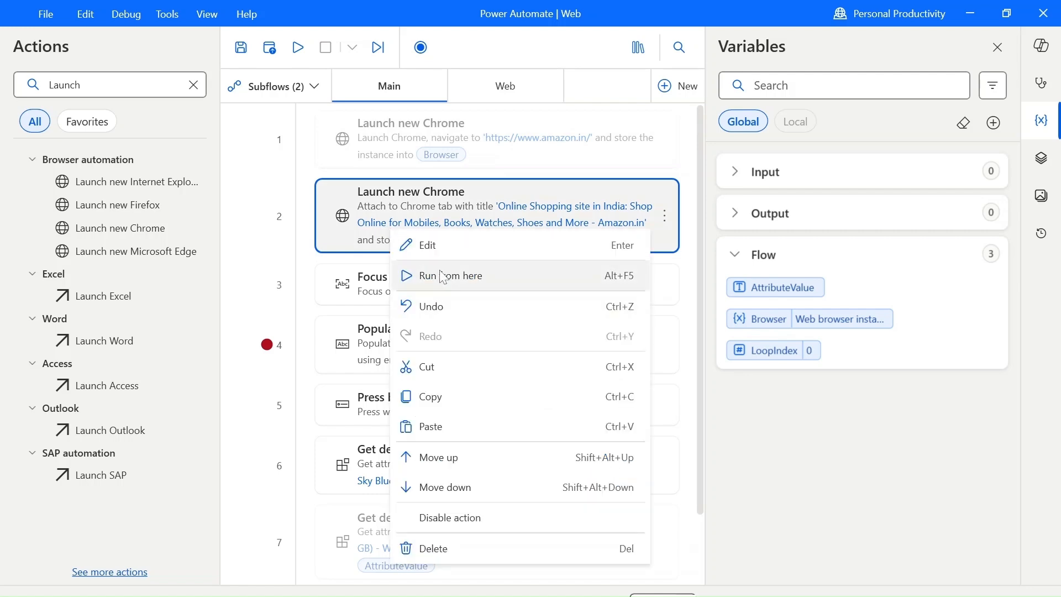
click(444, 277)
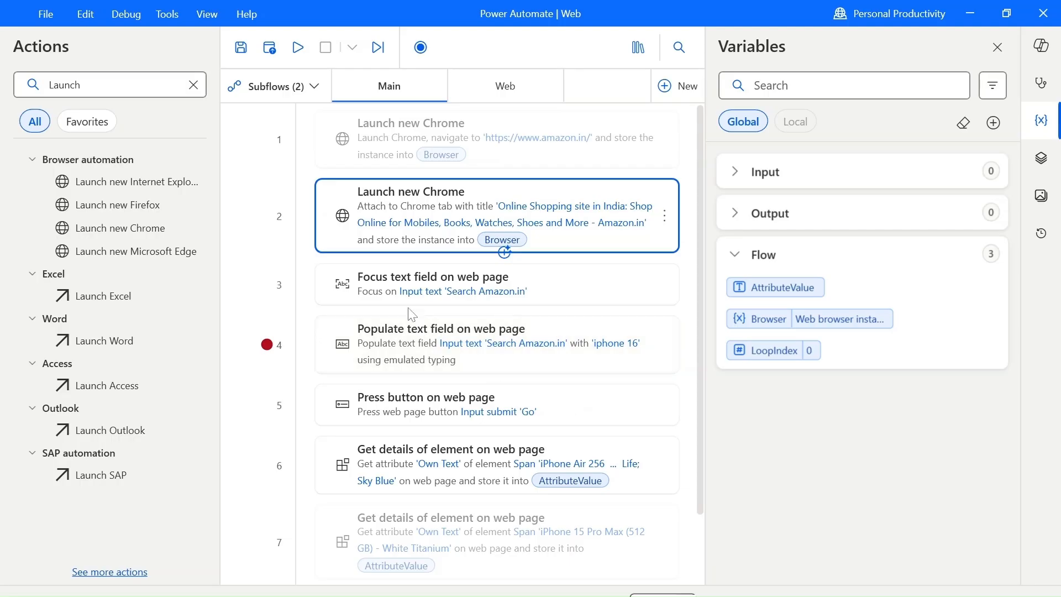
Recapture the Amazon.in search box as the UI element of the Focus text field on web page action and save it.
double_click(571, 299)
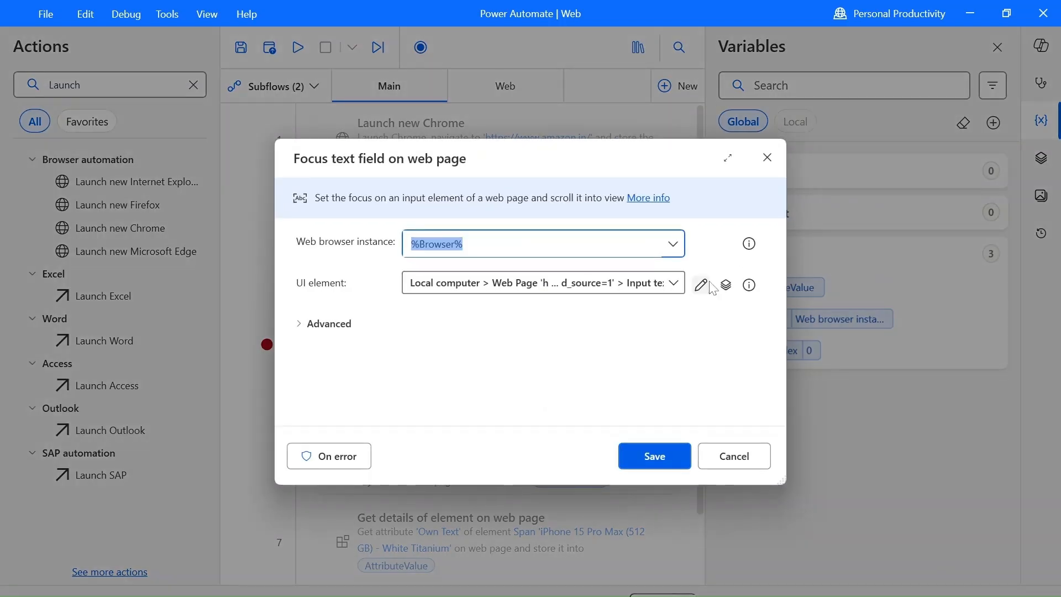
click(701, 285)
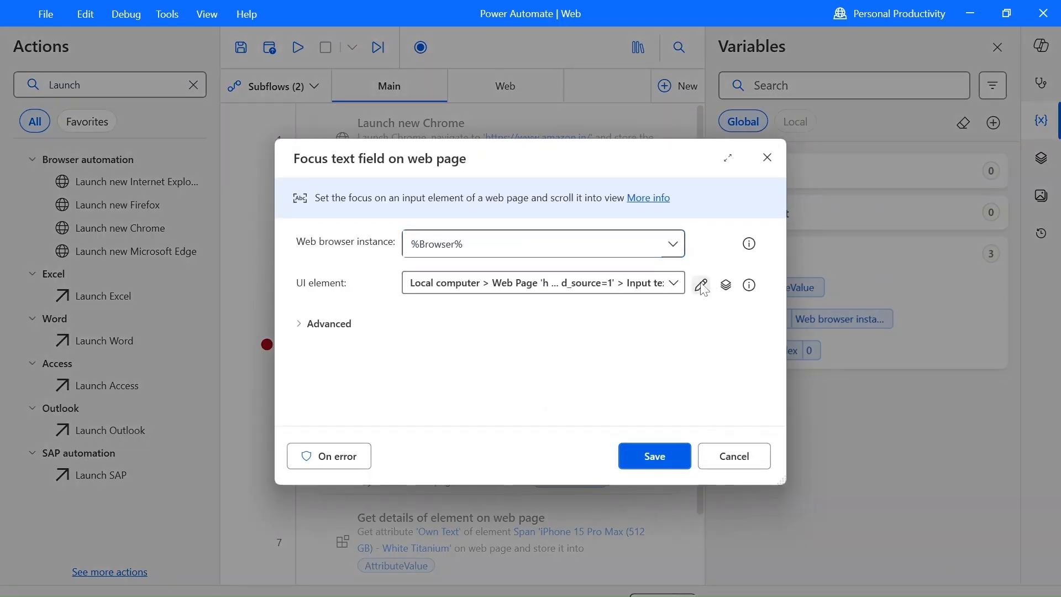
click(882, 83)
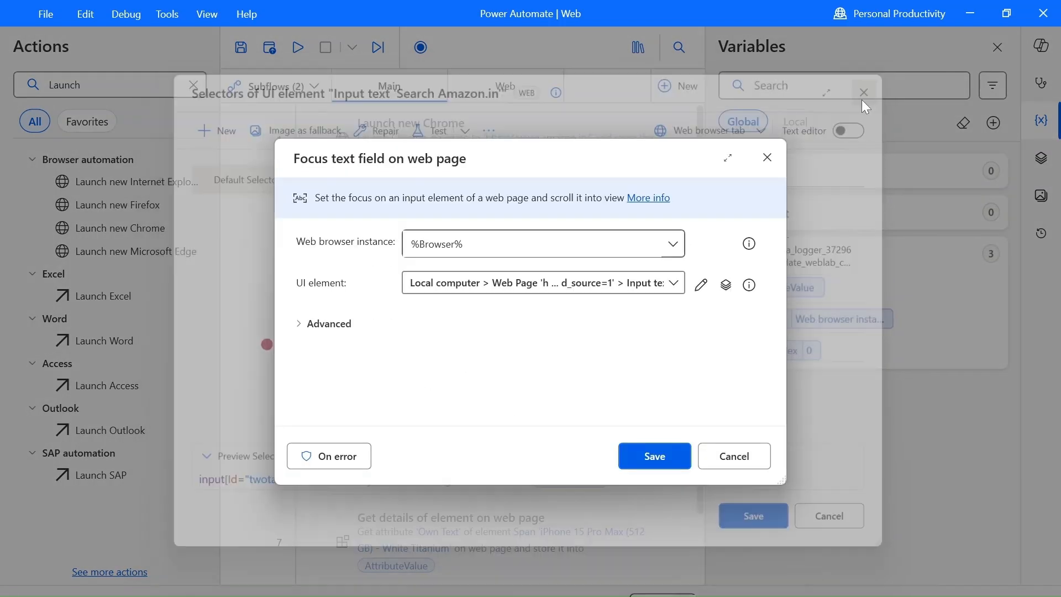
click(683, 284)
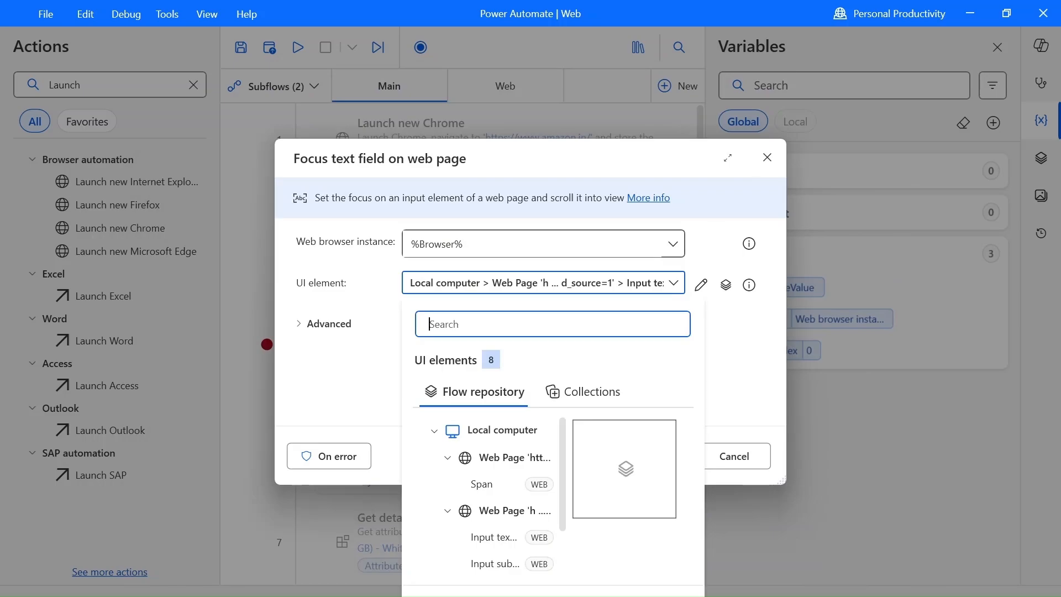
click(462, 595)
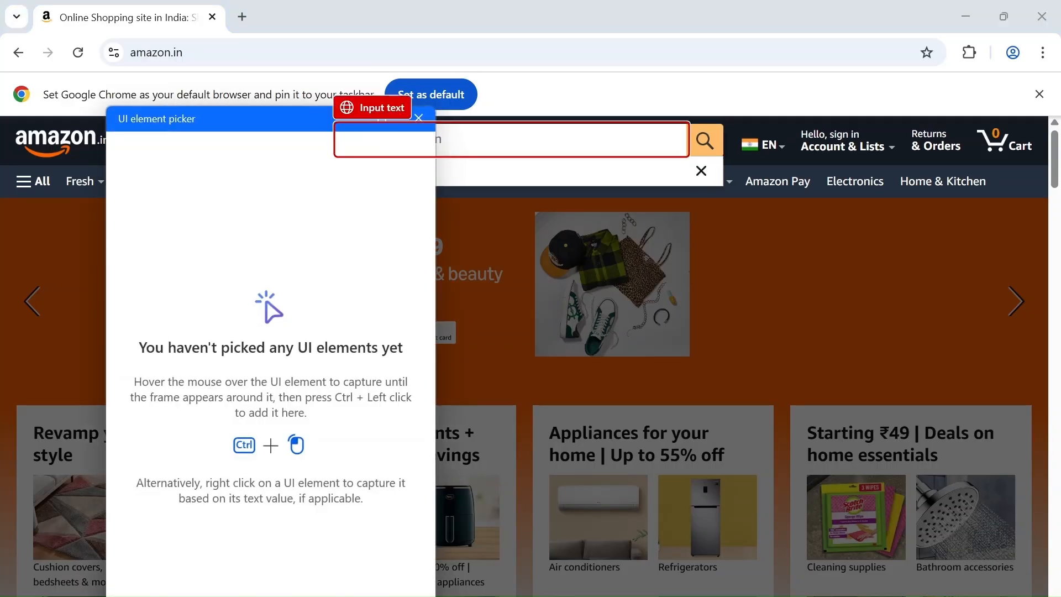
ctrl+click(539, 154)
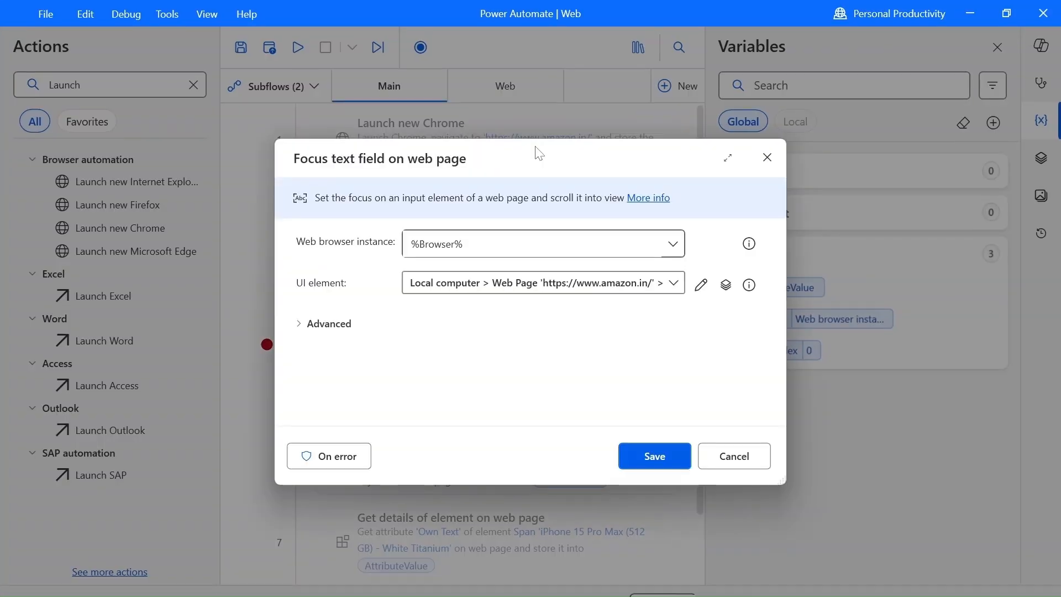
click(675, 285)
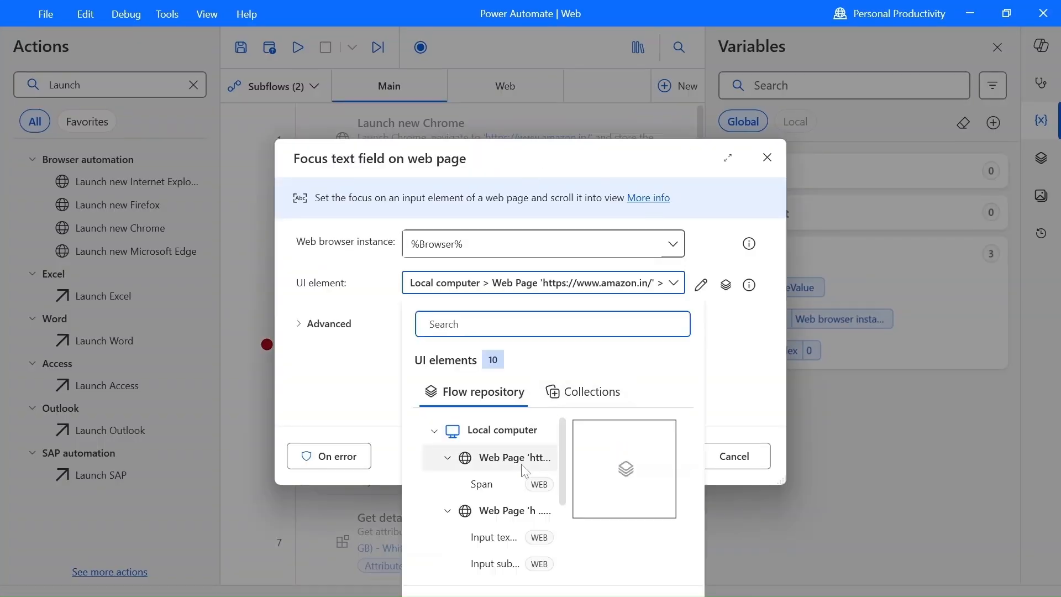
scroll(525, 468, down, 4)
click(724, 359)
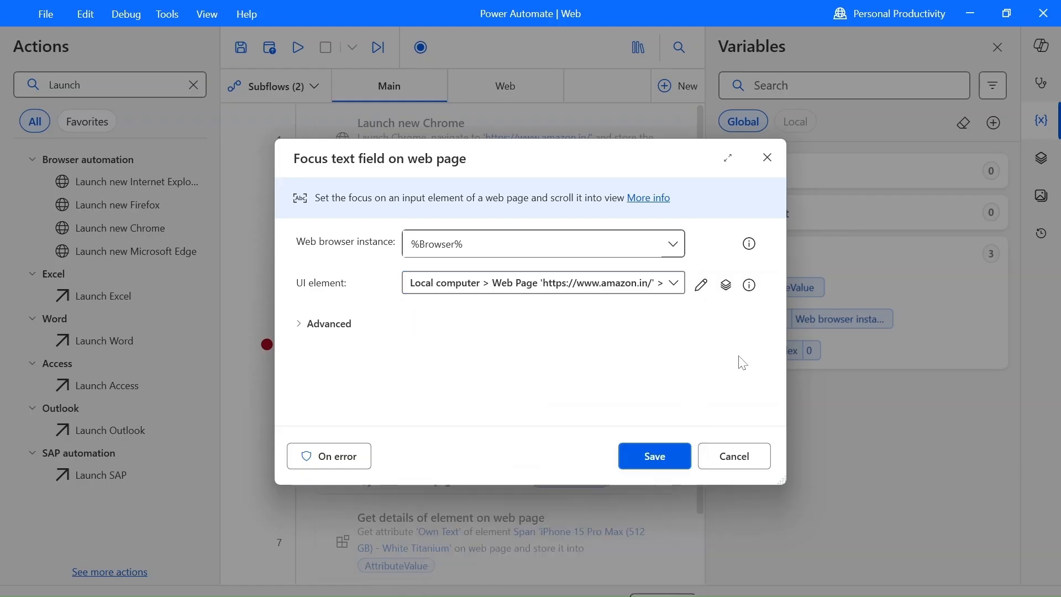
click(641, 449)
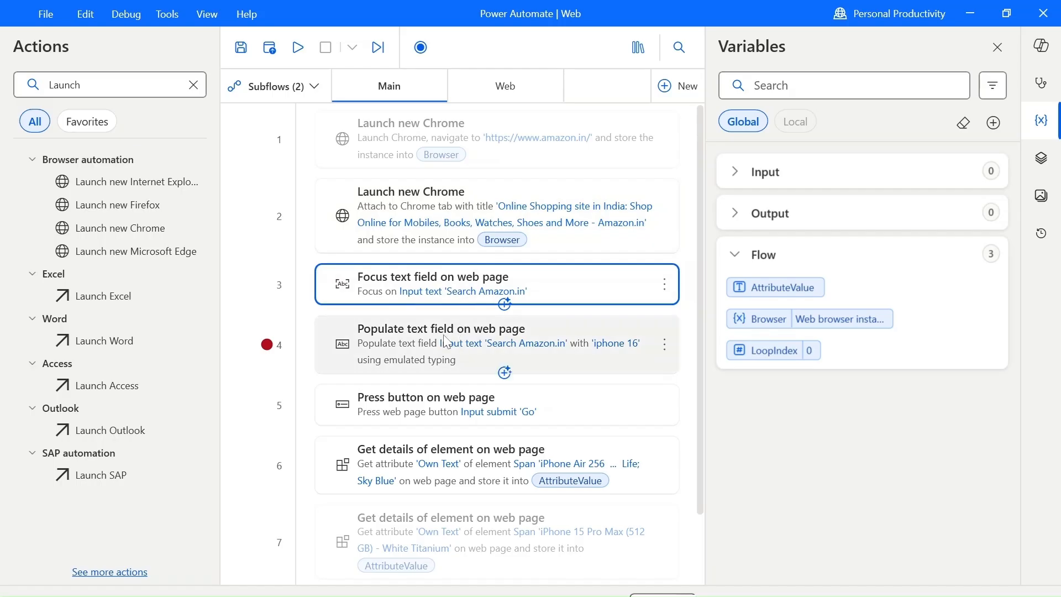
Move the breakpoint to the Press button on web page action and test the flow from the attaching Launch new Chrome action.
click(268, 345)
click(273, 397)
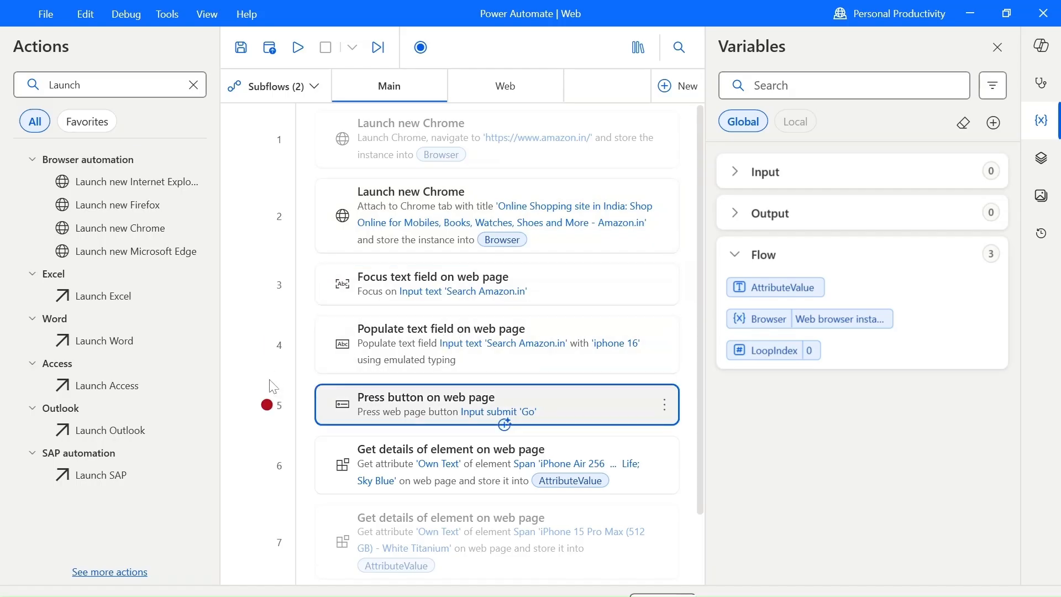
right_click(423, 197)
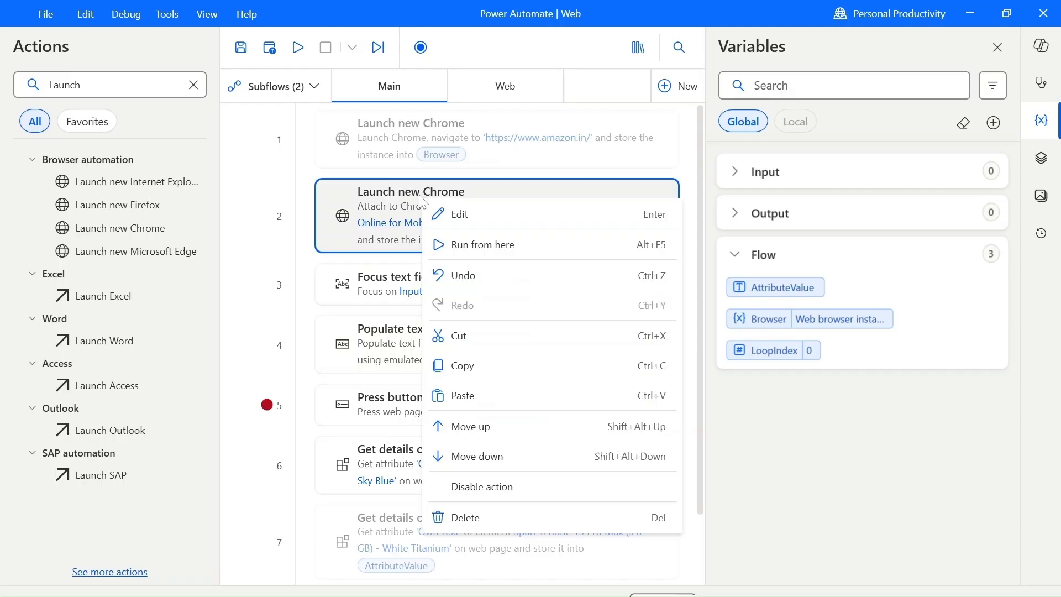
click(461, 243)
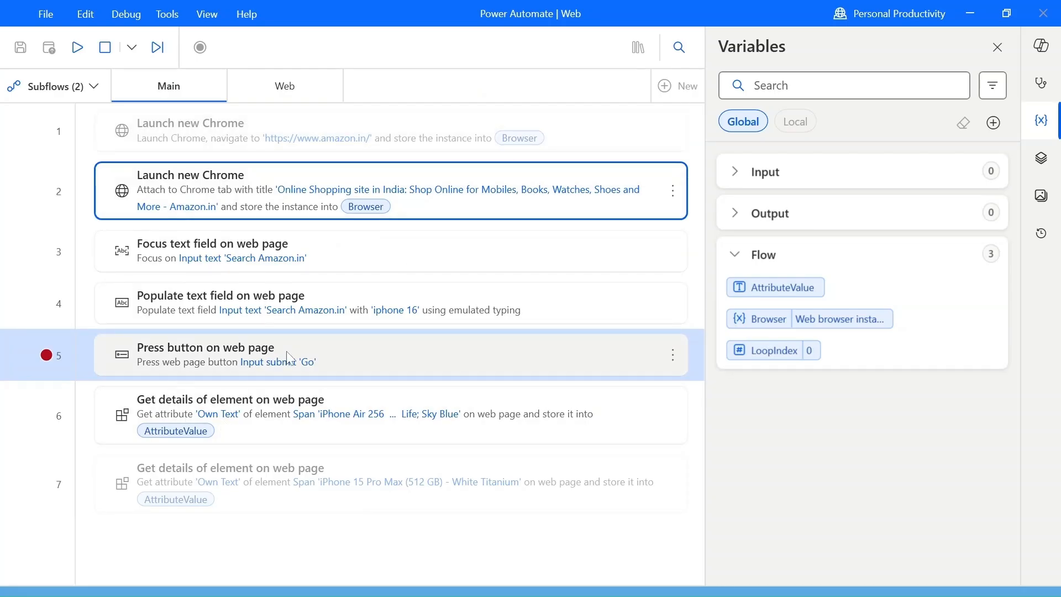
key(alt+Tab)
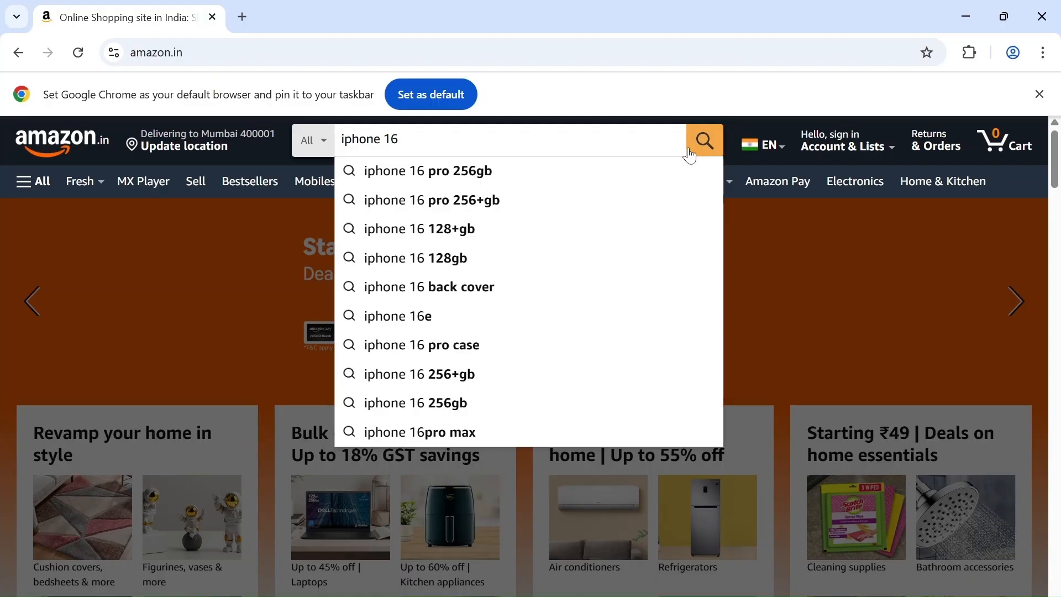
key(alt+Tab)
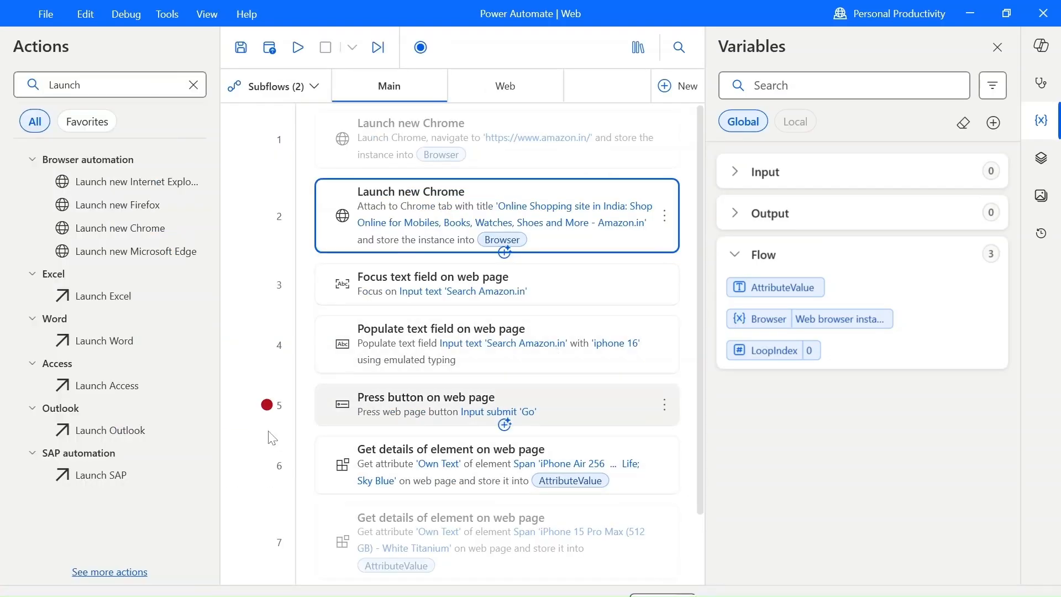
Move the breakpoint to the enabled Get details of element action and run the flow from the attaching Launch new Chrome action.
click(267, 406)
click(268, 465)
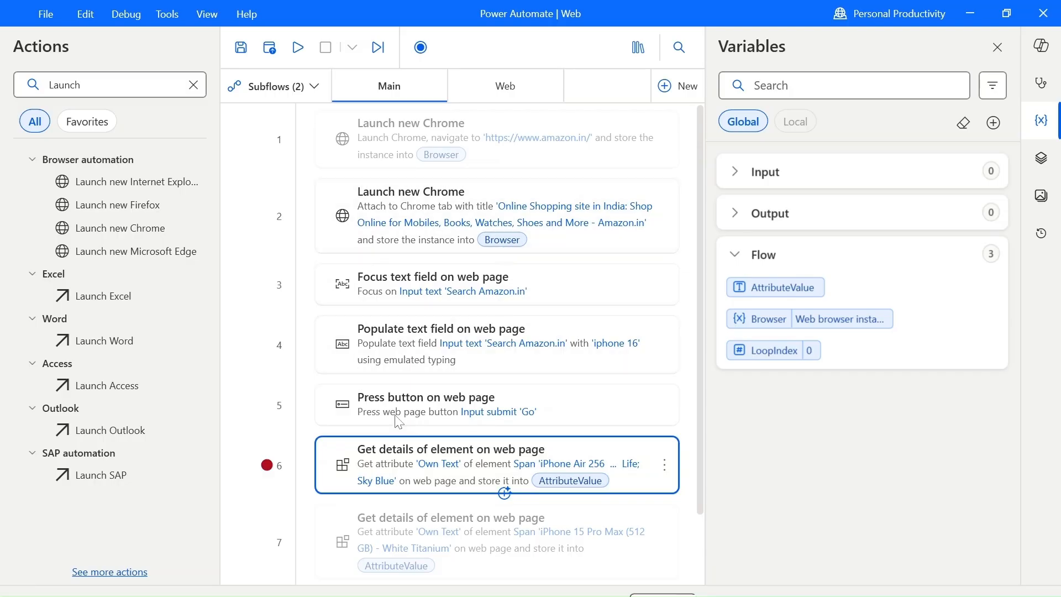
right_click(487, 215)
click(512, 256)
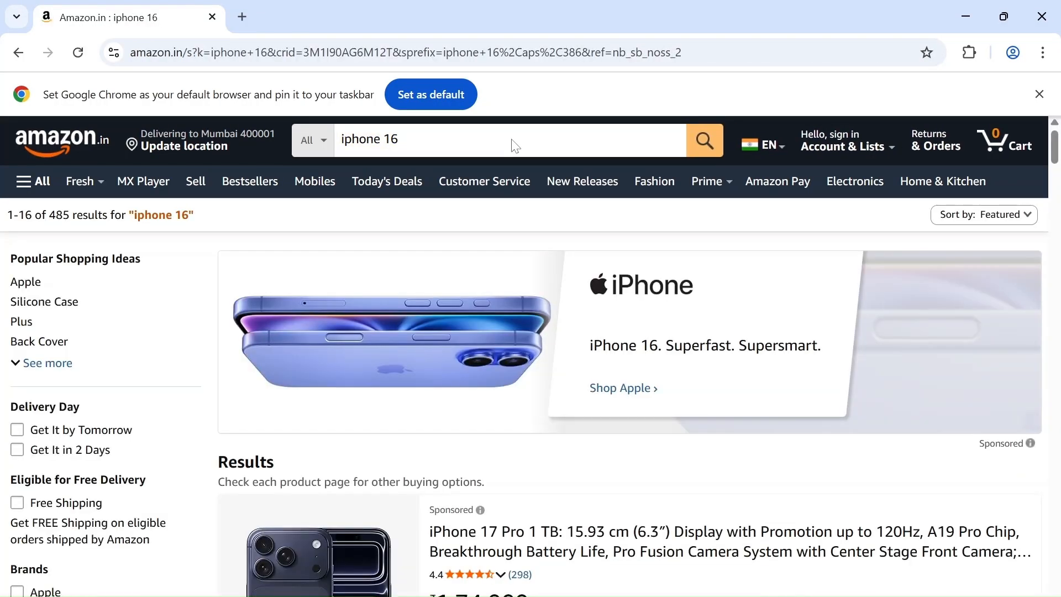
Examine the iphone 16 search results and the browser tab title, stopping the paused flow run.
scroll(513, 325, down, 5)
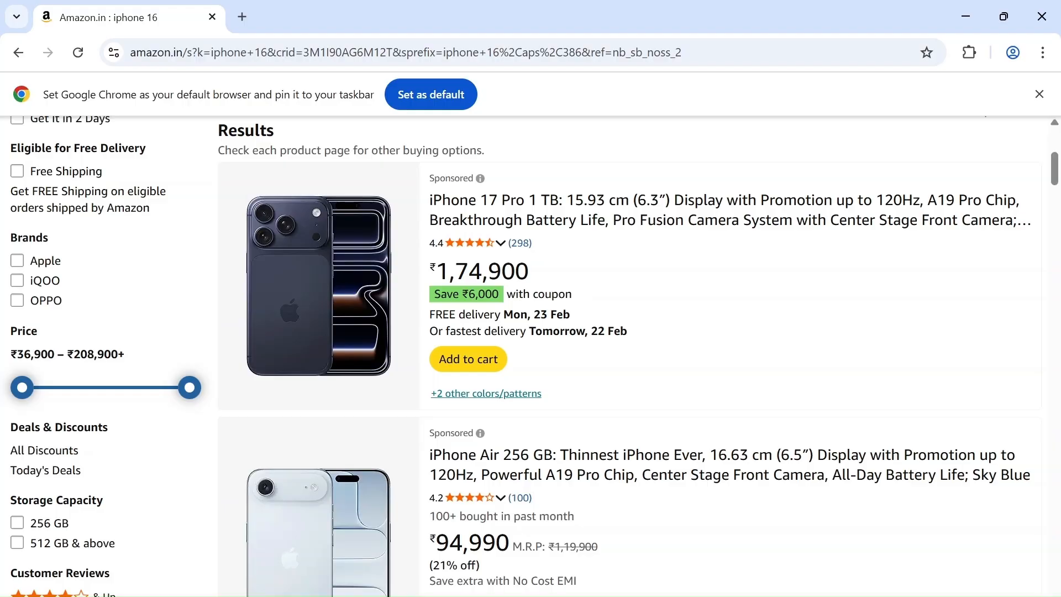
scroll(509, 324, down, 3)
scroll(510, 325, up, 4)
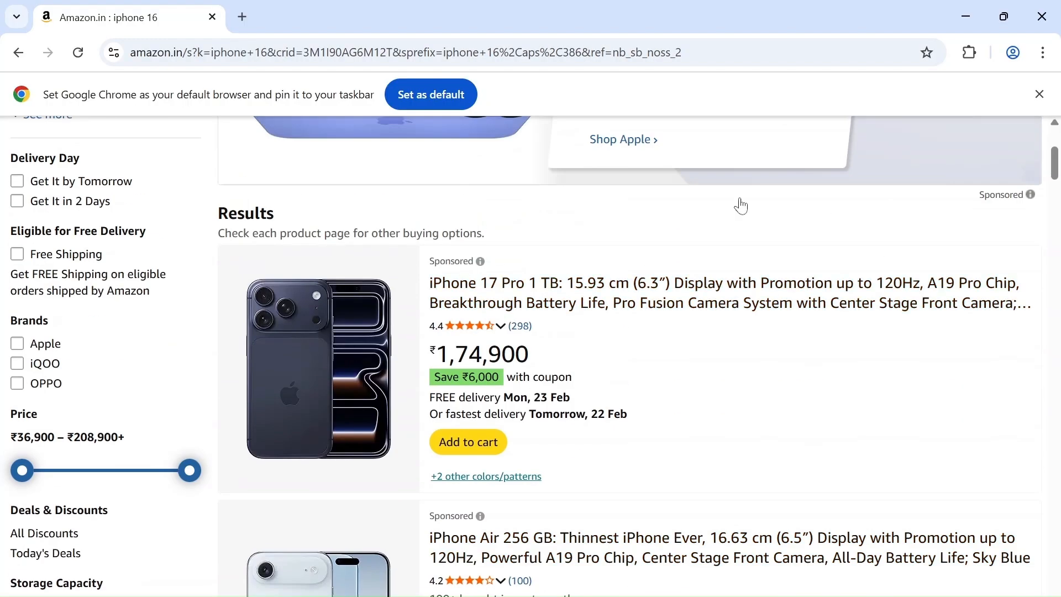
scroll(742, 206, down, 7)
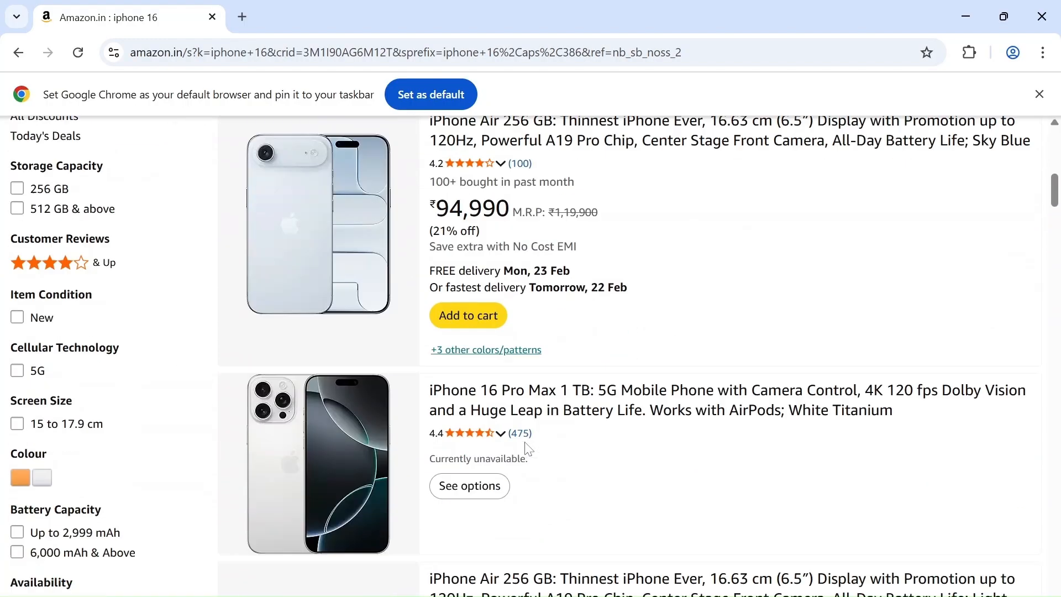
scroll(529, 450, down, 4)
scroll(534, 420, up, 12)
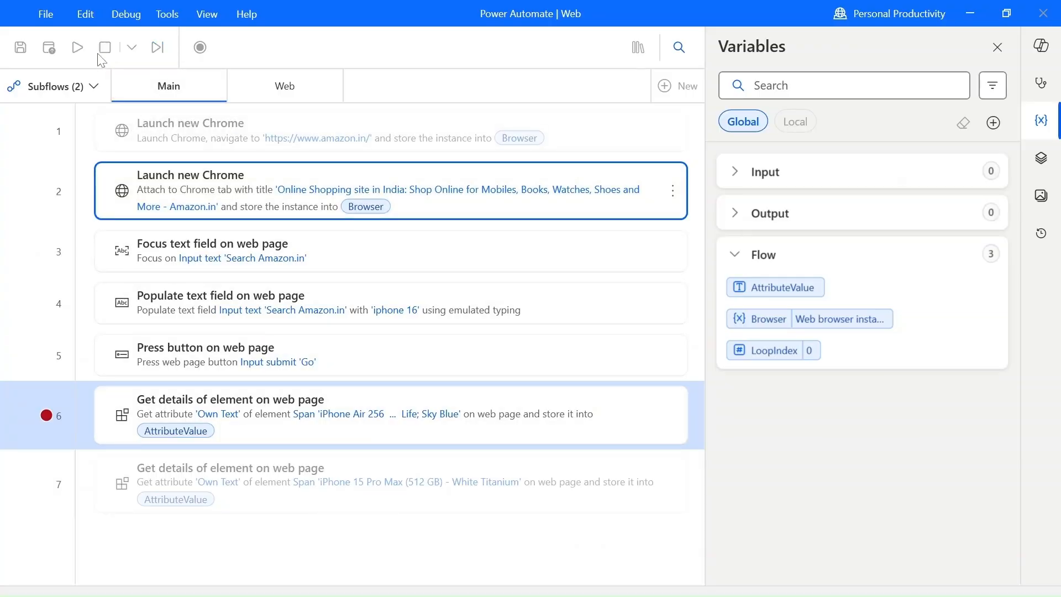
click(103, 50)
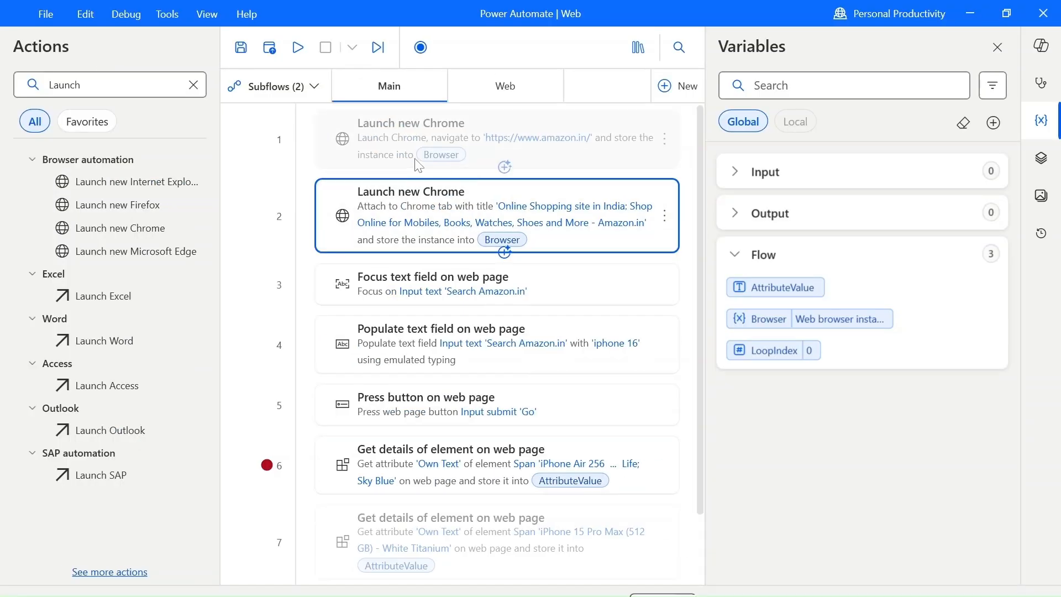
key(alt+Tab)
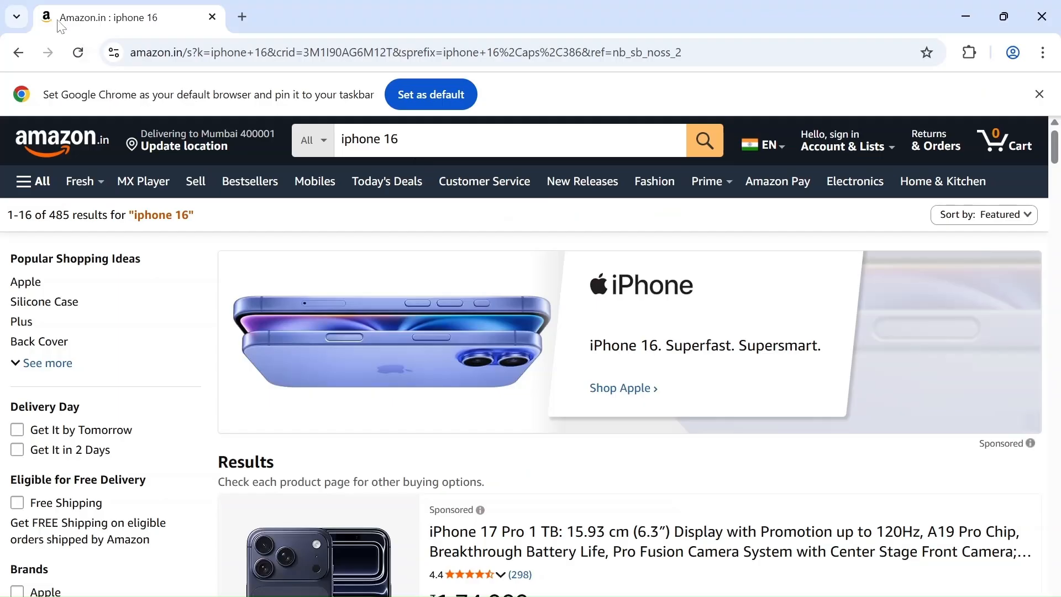
key(alt+Tab)
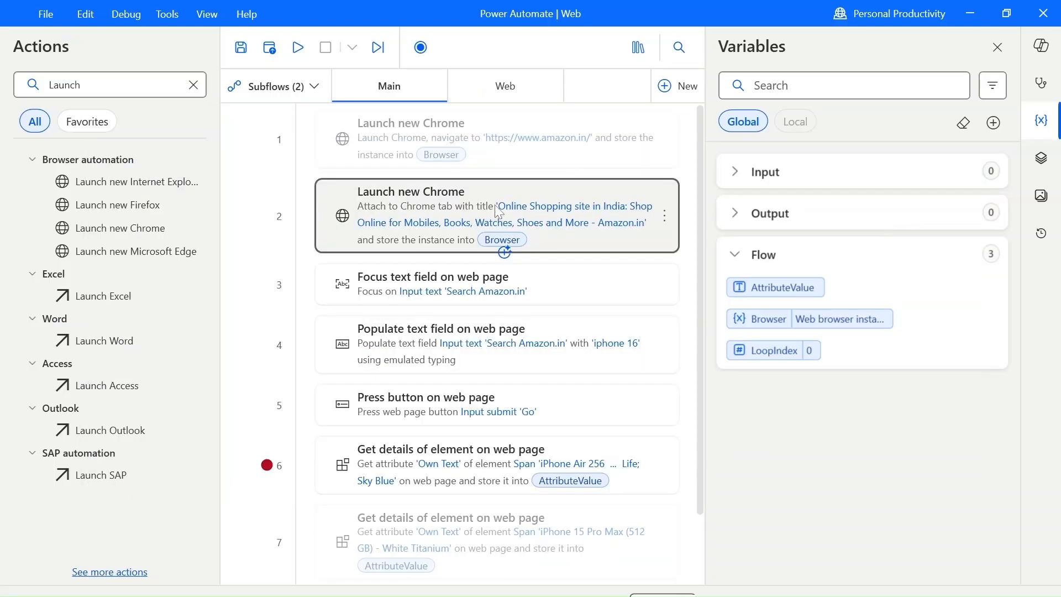
Copy the Launch new Chrome action that attaches to the Amazon.in tab and paste it after the Press button on web page action.
click(525, 229)
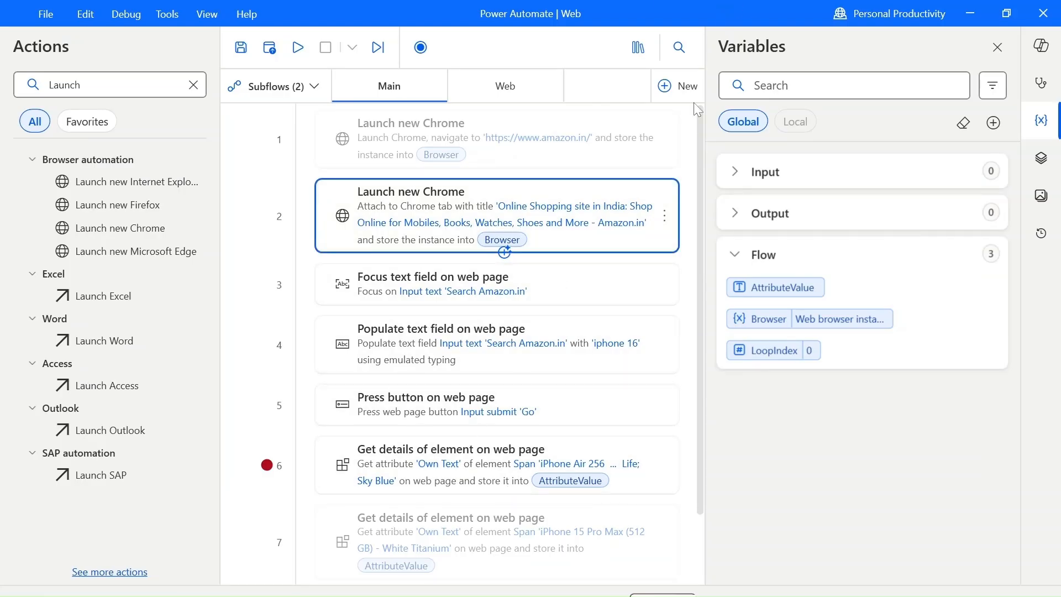
key(alt+Tab)
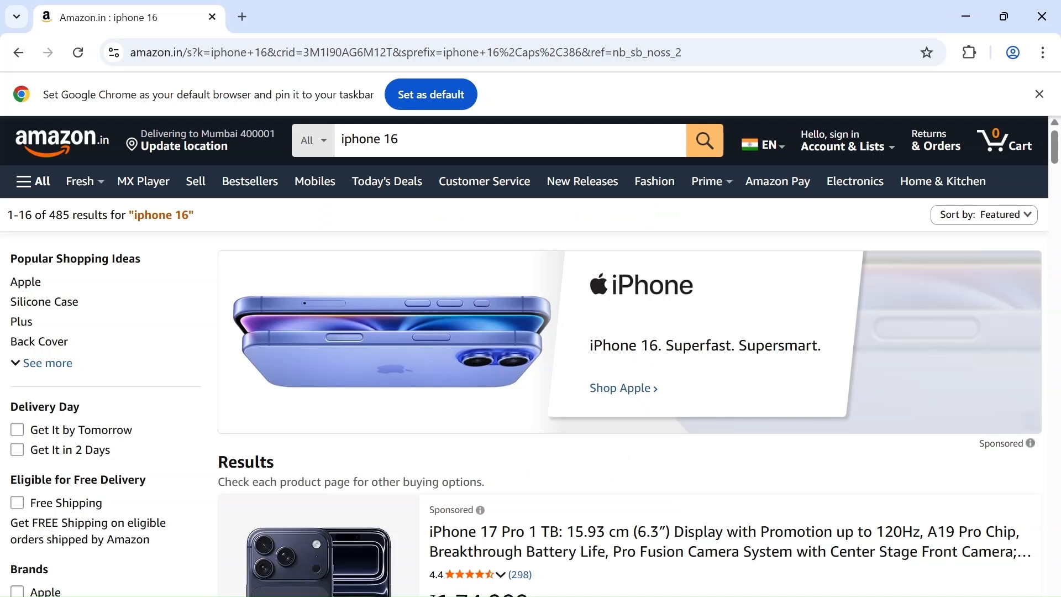
scroll(625, 505, down, 1)
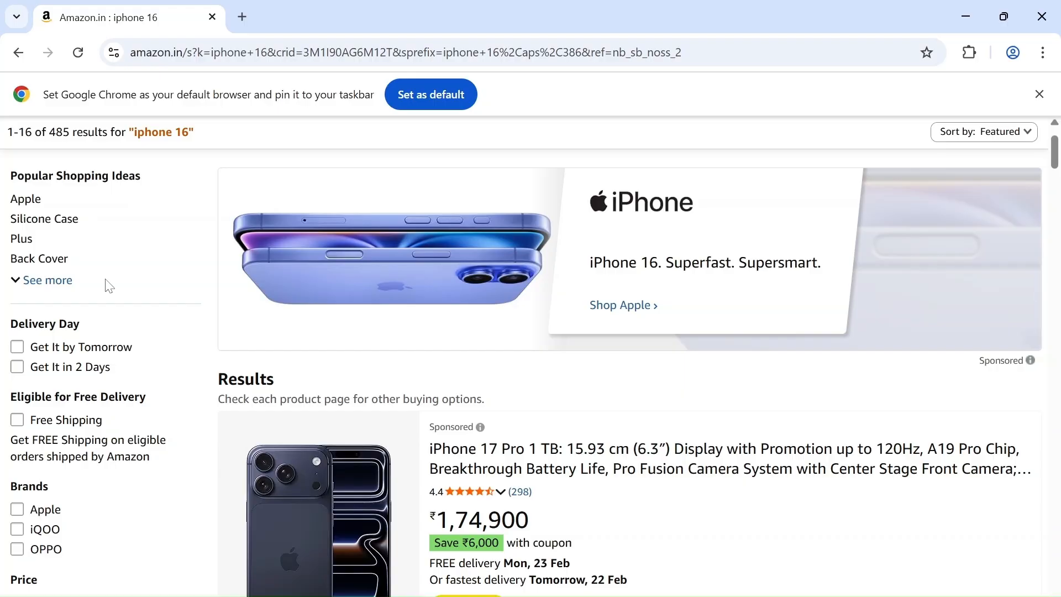
key(alt+Tab)
click(381, 237)
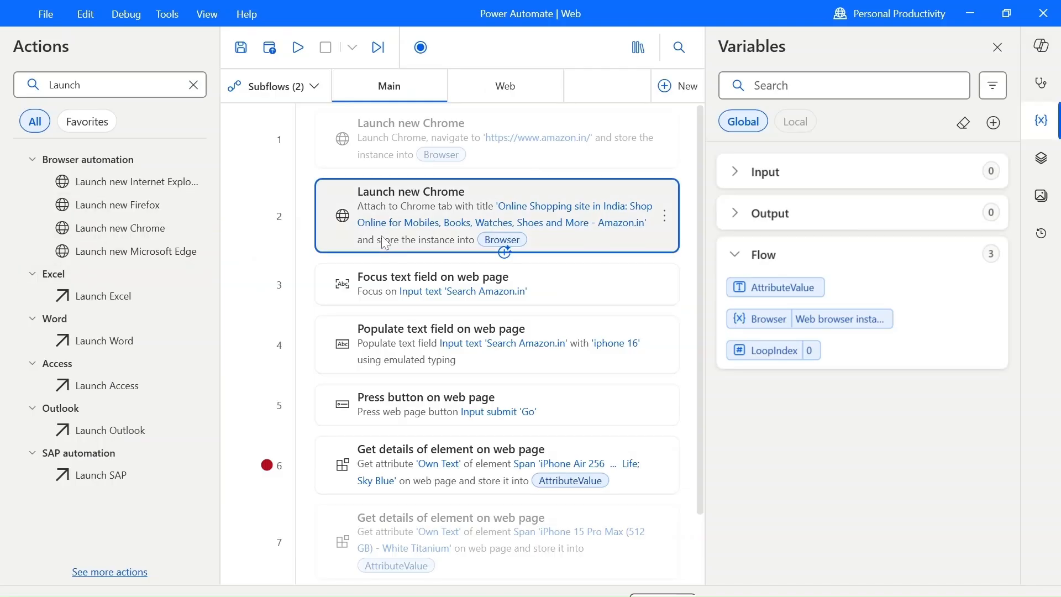
click(417, 466)
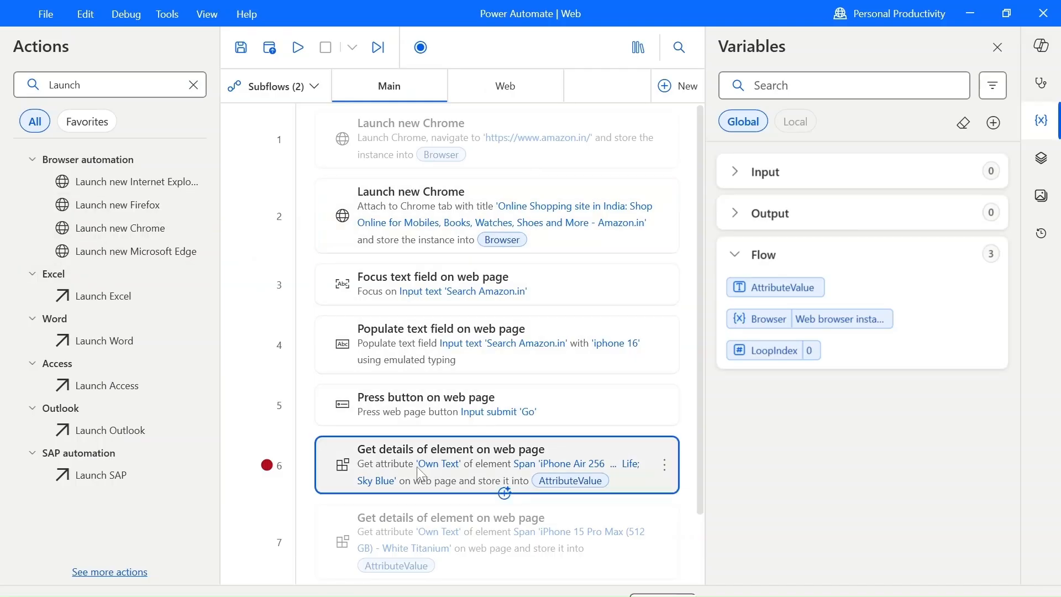
key(ctrl+v)
scroll(470, 287, down, 3)
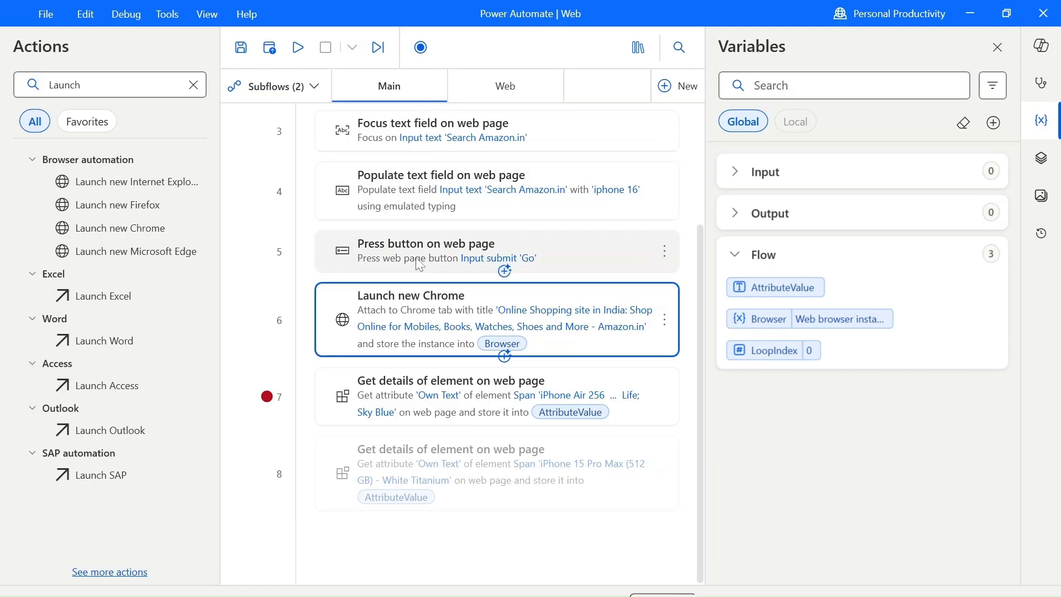
Set the pasted Launch new Chrome action's tab title to 'Amazon.in : iphone 16' and move the breakpoint to the disabled Get details of element action.
double_click(504, 350)
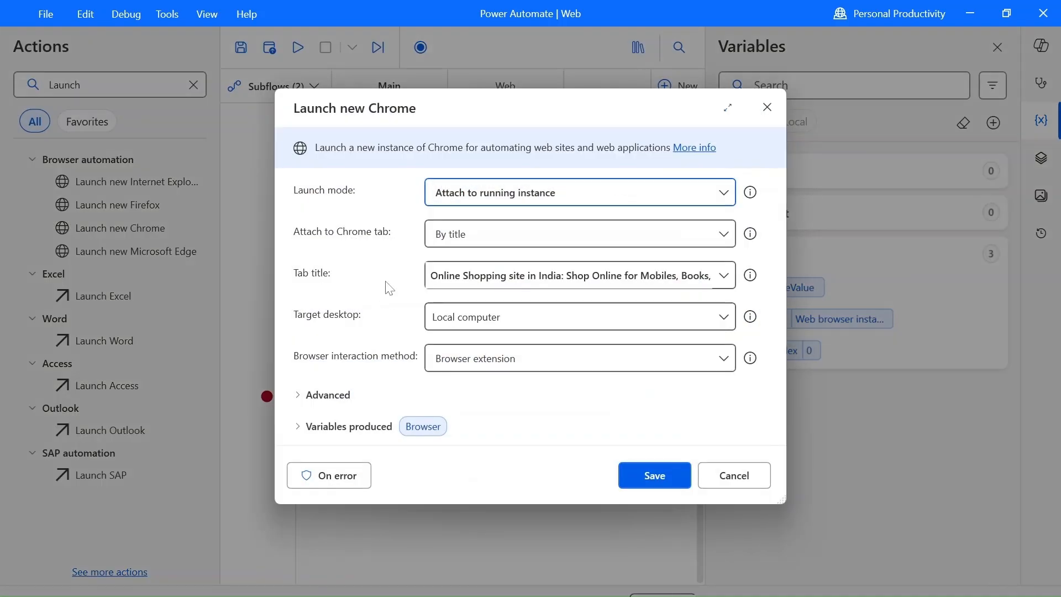
click(723, 276)
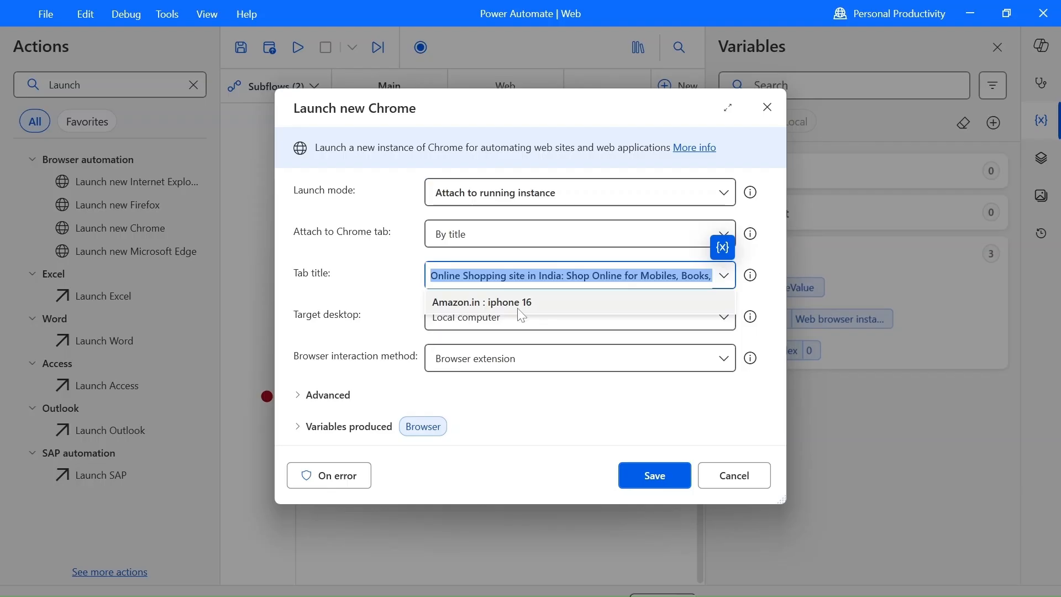
click(519, 308)
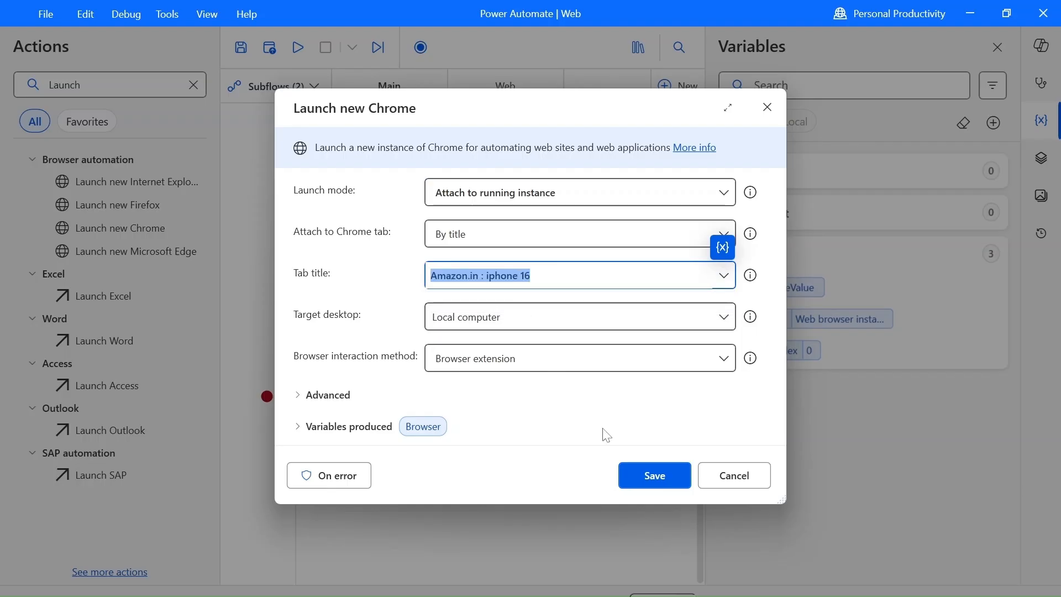
click(630, 473)
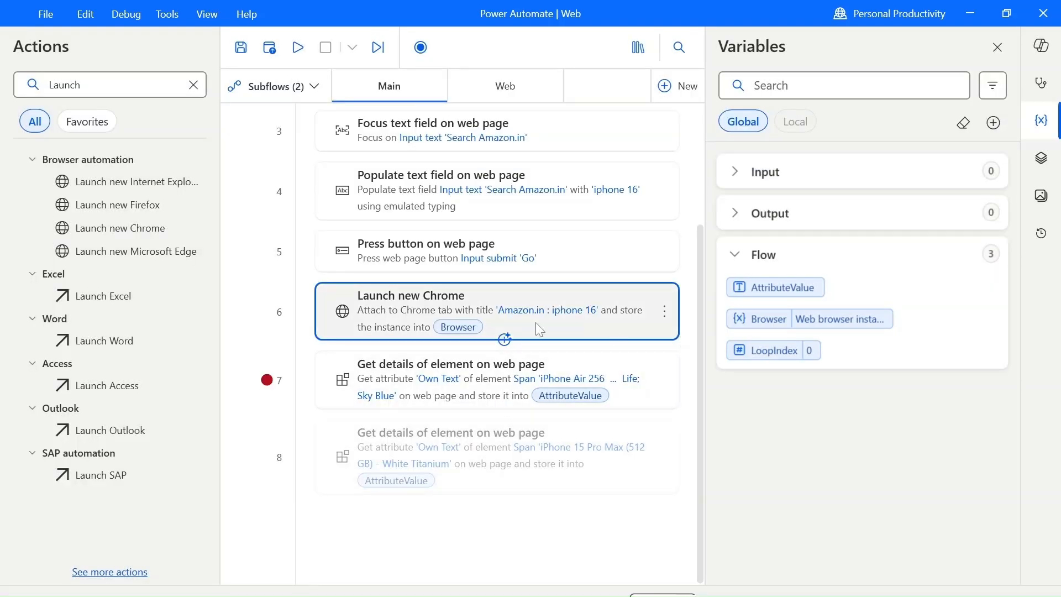
click(267, 457)
click(267, 380)
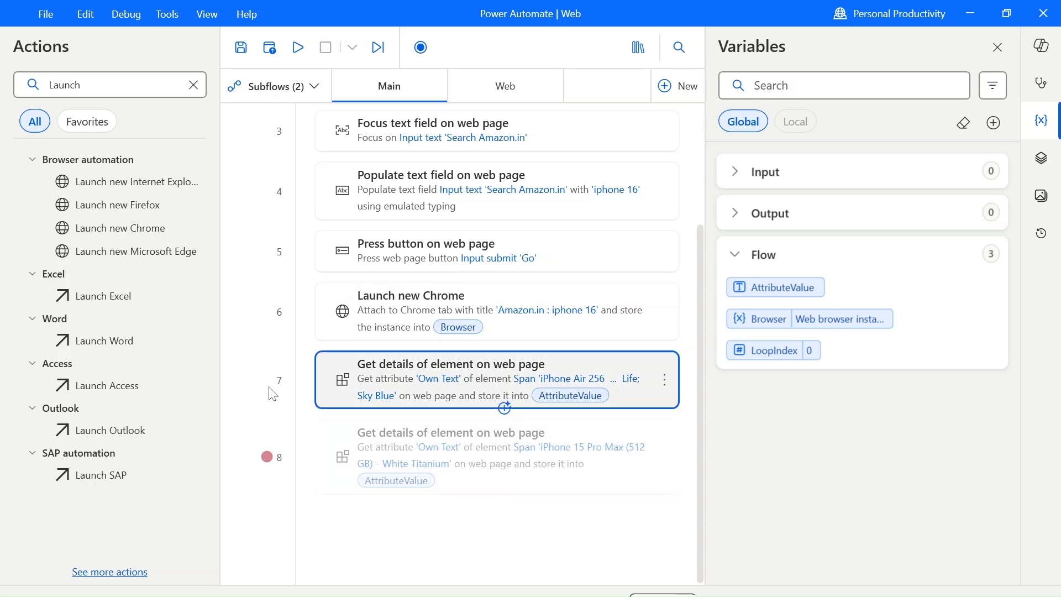
Search the available actions for get details.
click(144, 88)
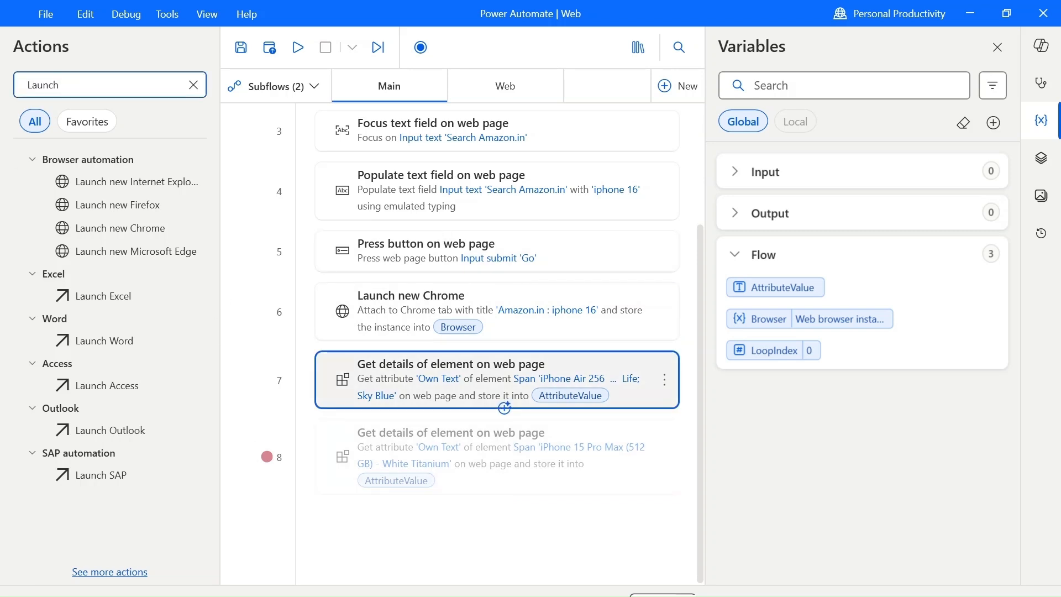
key(BackSpace)
key(BackSpace)
key(BackSpace)
key(BackSpace)
key(BackSpace)
key(BackSpace)
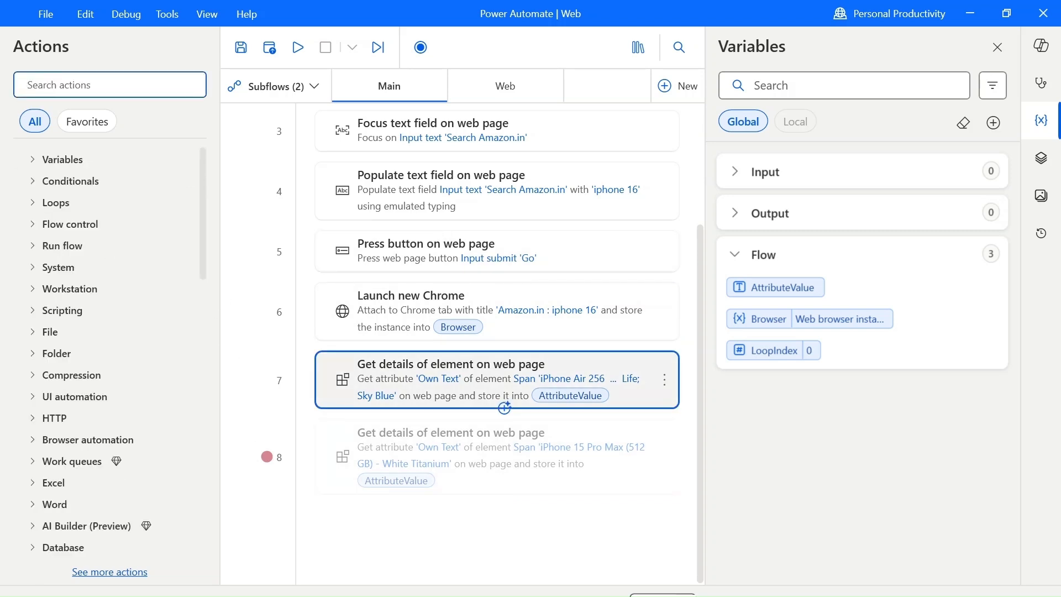
text(get details)
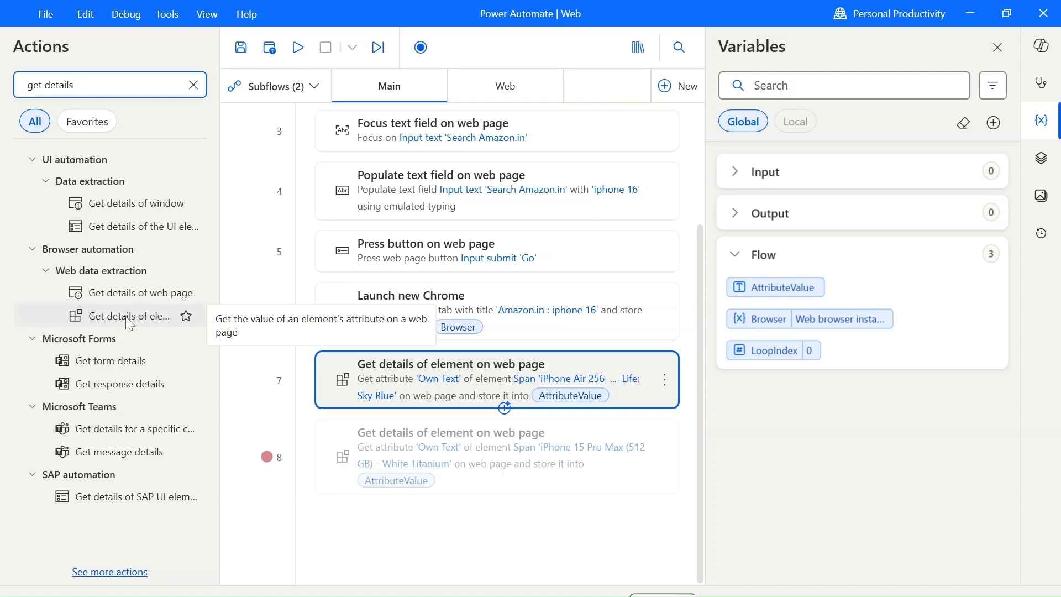
Recapture the iPhone 17 Pro result title as the UI element of the enabled Get details of element action and save it.
double_click(396, 382)
click(681, 284)
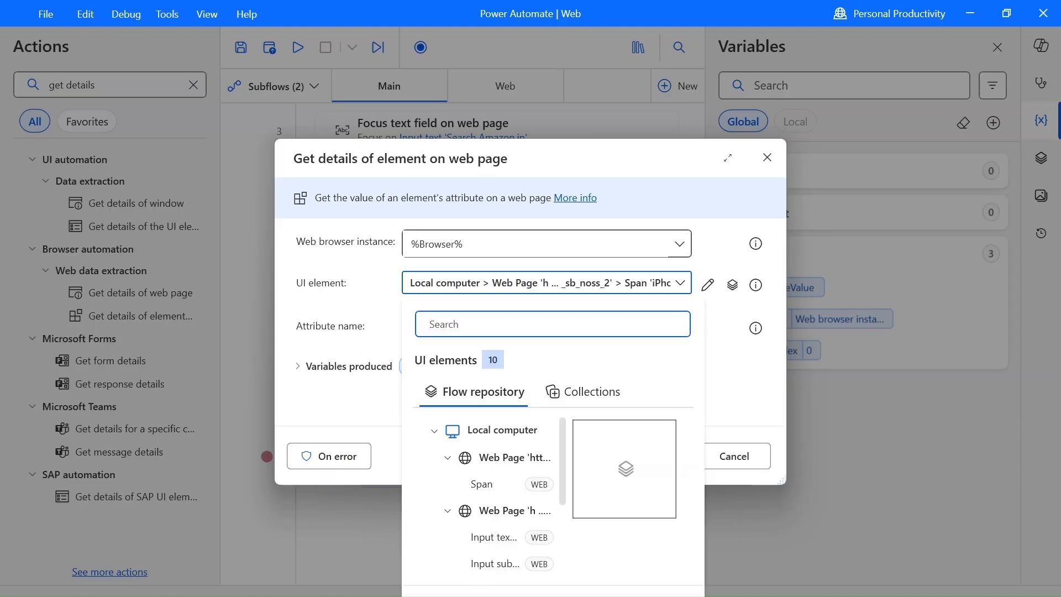
click(464, 595)
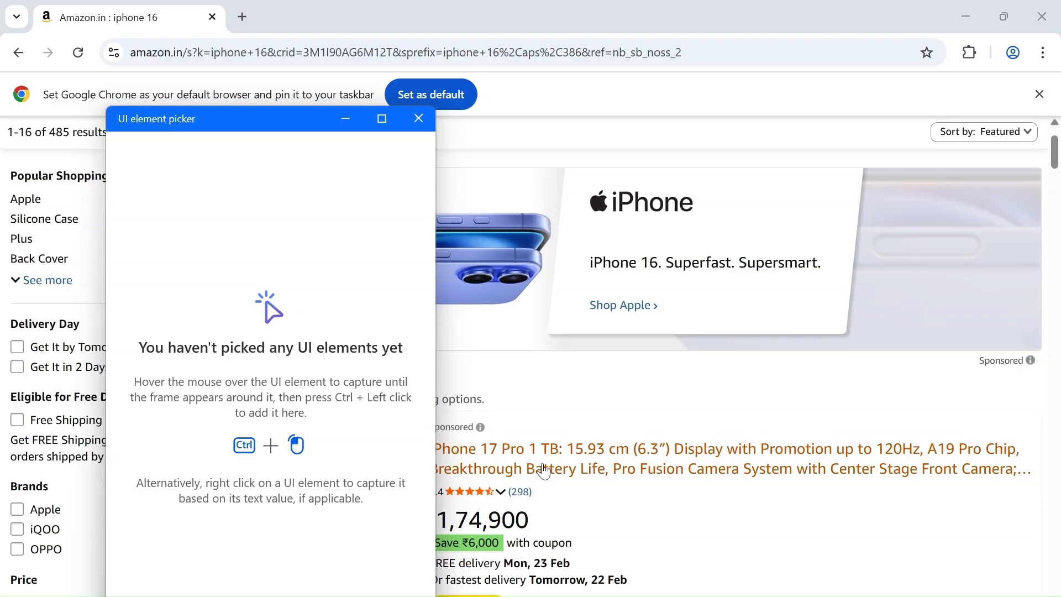
ctrl+click(544, 471)
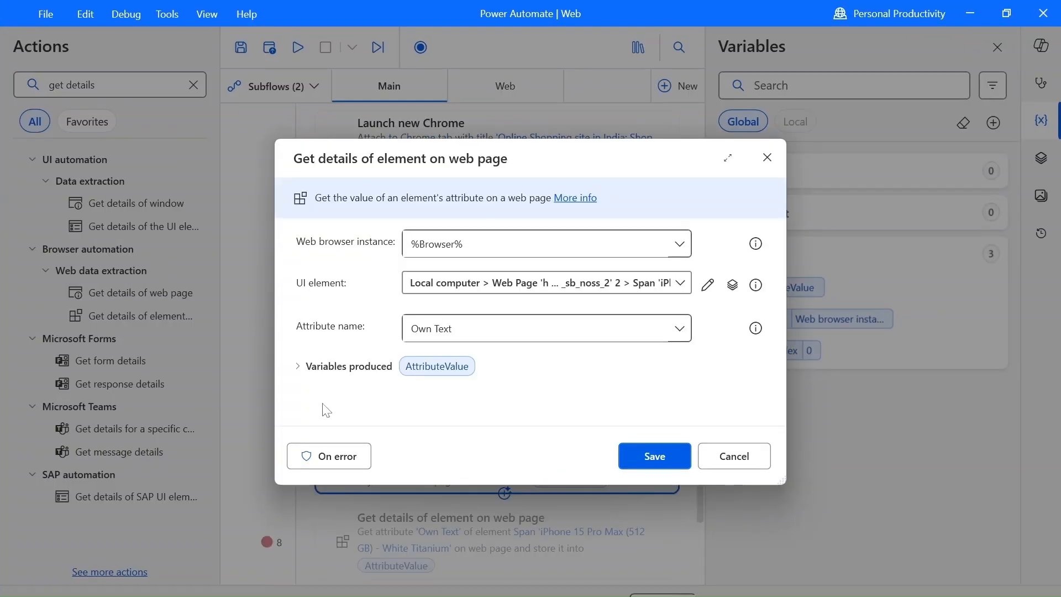
click(671, 456)
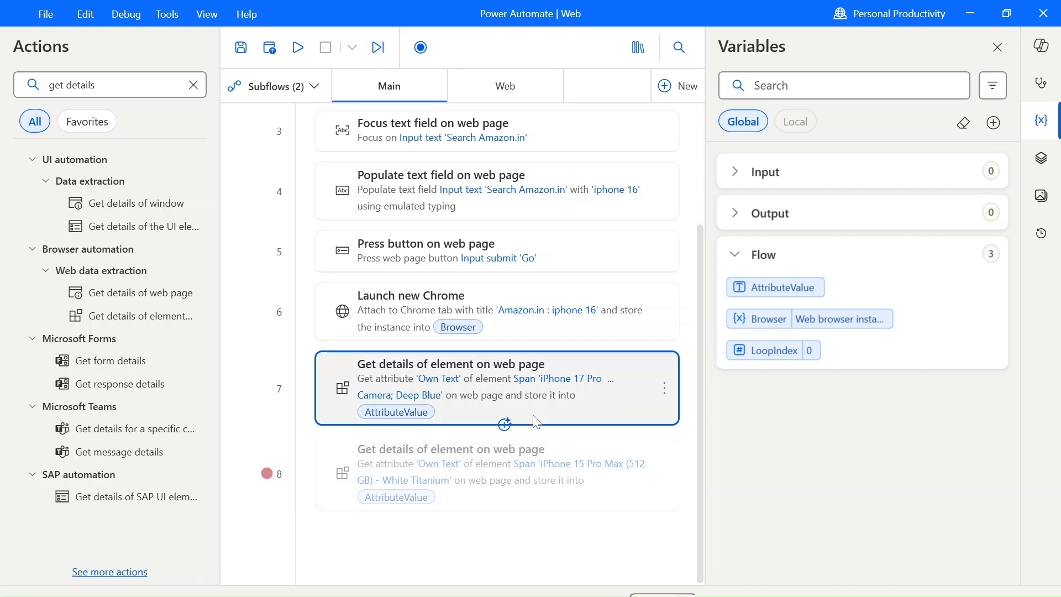
Run the flow from the Launch new Chrome action attached to the 'Amazon.in : iphone 16' tab.
click(438, 479)
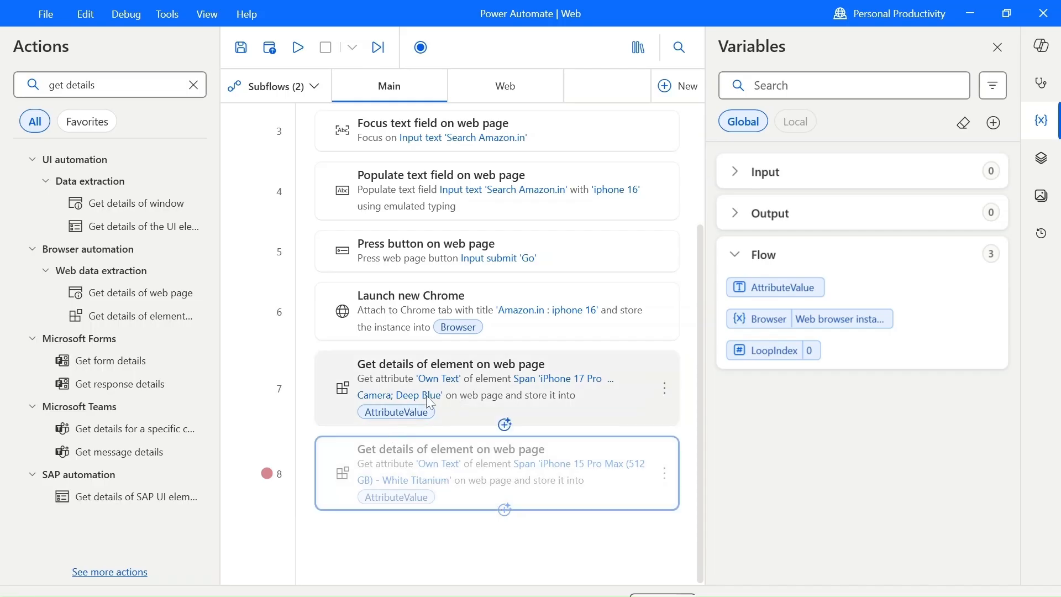
scroll(426, 396, up, 3)
scroll(452, 409, down, 3)
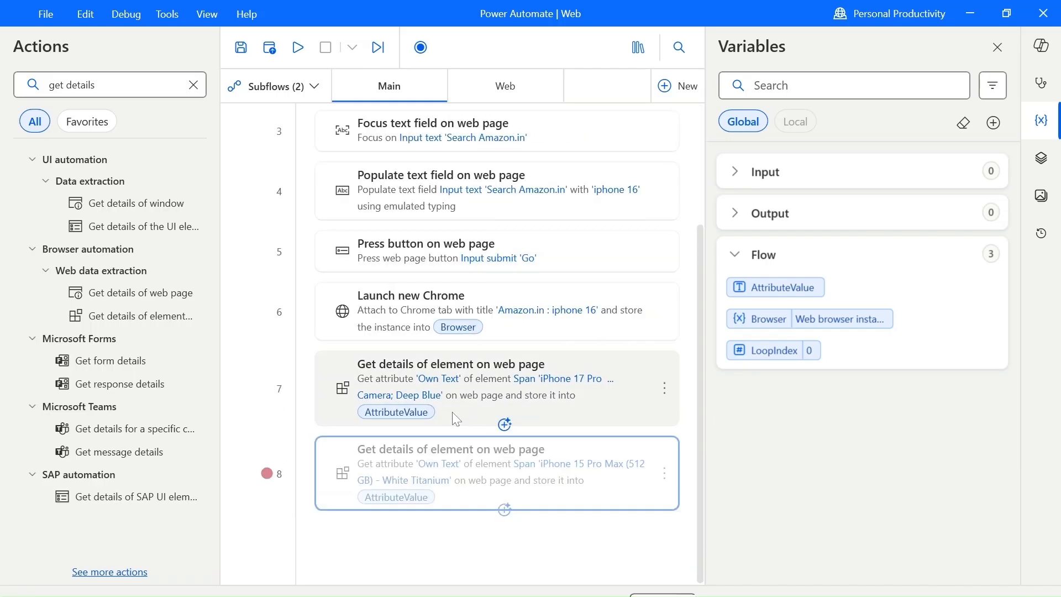
right_click(455, 332)
click(525, 54)
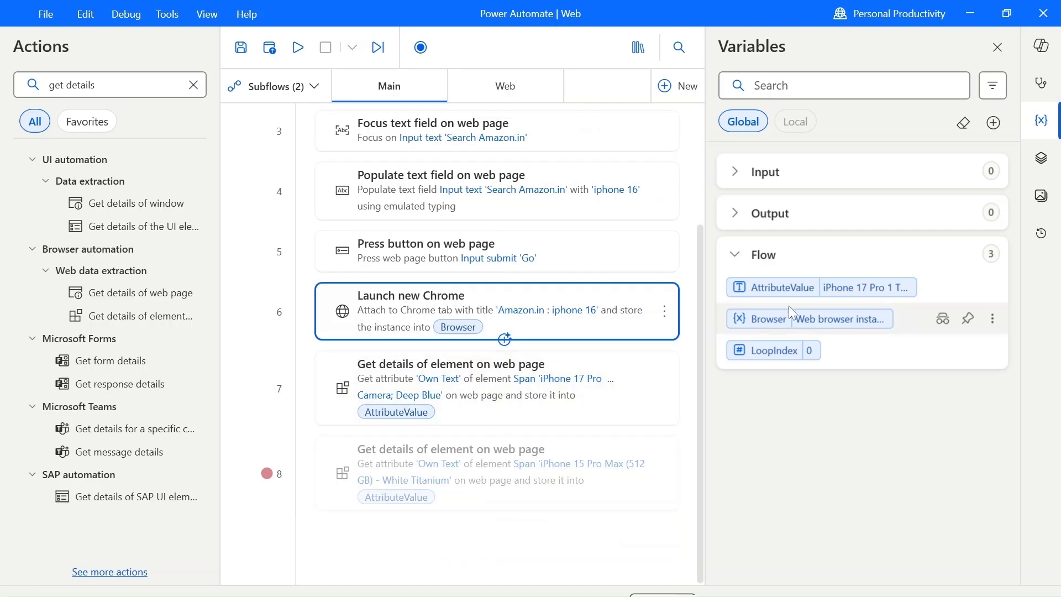
Inspect the full text of the AttributeValue variable and compare it with the product title on the Amazon results page.
double_click(865, 294)
drag(416, 293, 547, 309)
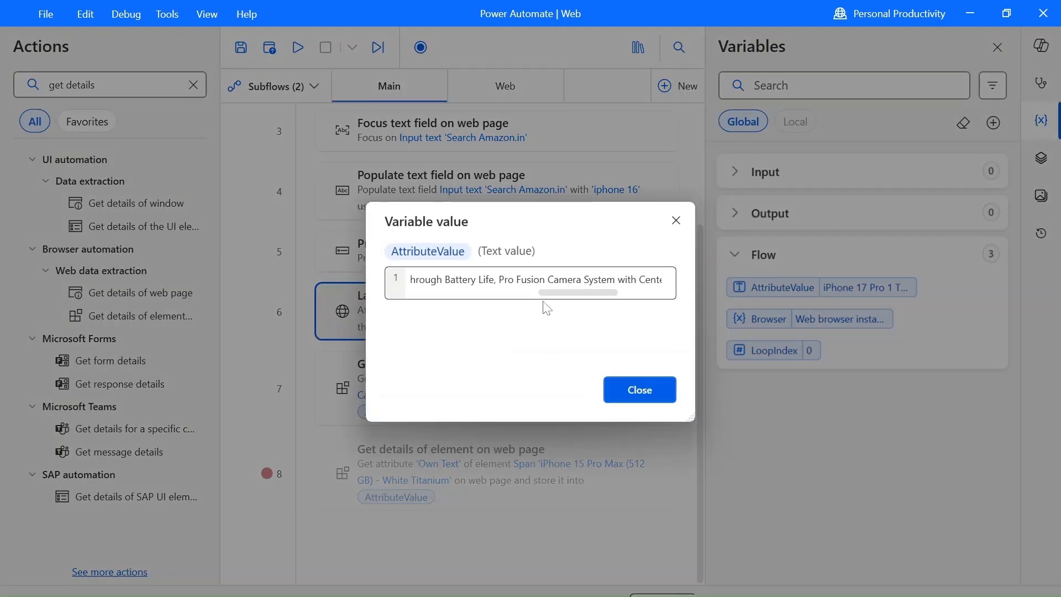
click(638, 390)
key(alt+Tab)
key(alt+Tab)
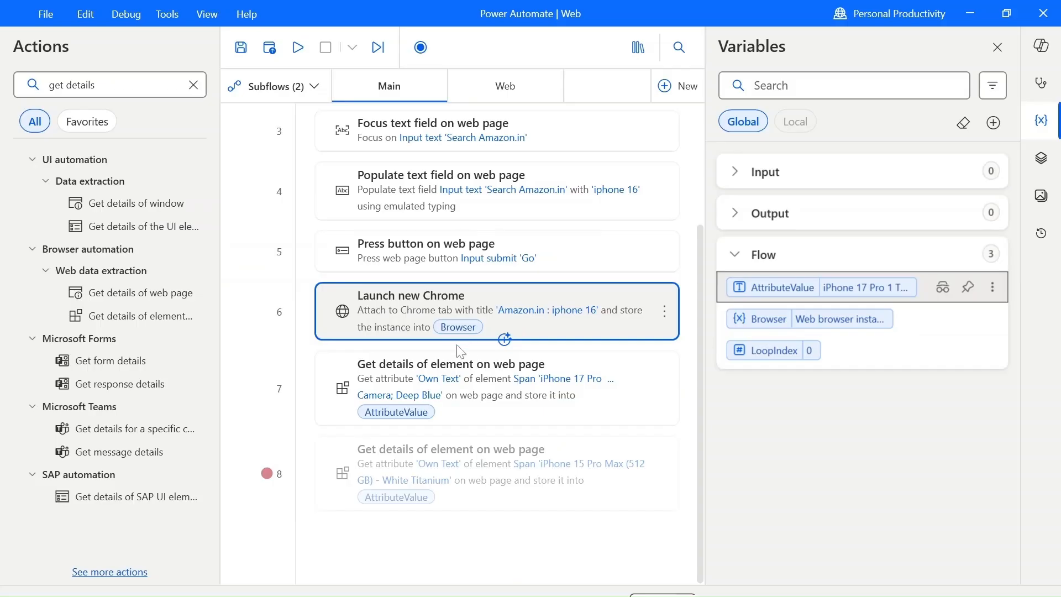
Set the enabled Get details of element action's attribute name to Exists and run the flow from the 'Amazon.in : iphone 16' Launch new Chrome action.
double_click(443, 404)
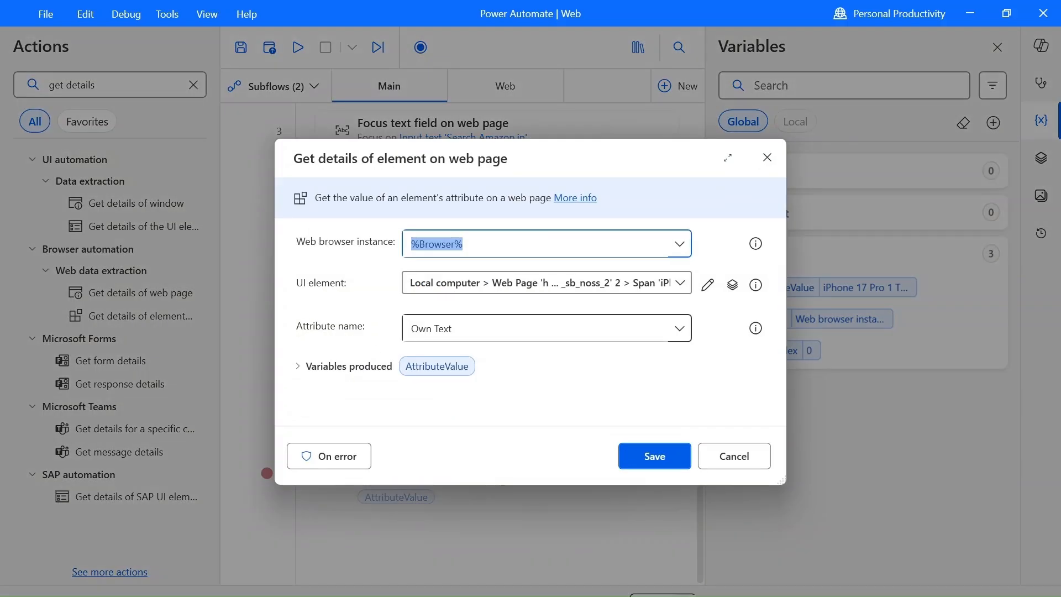
click(671, 339)
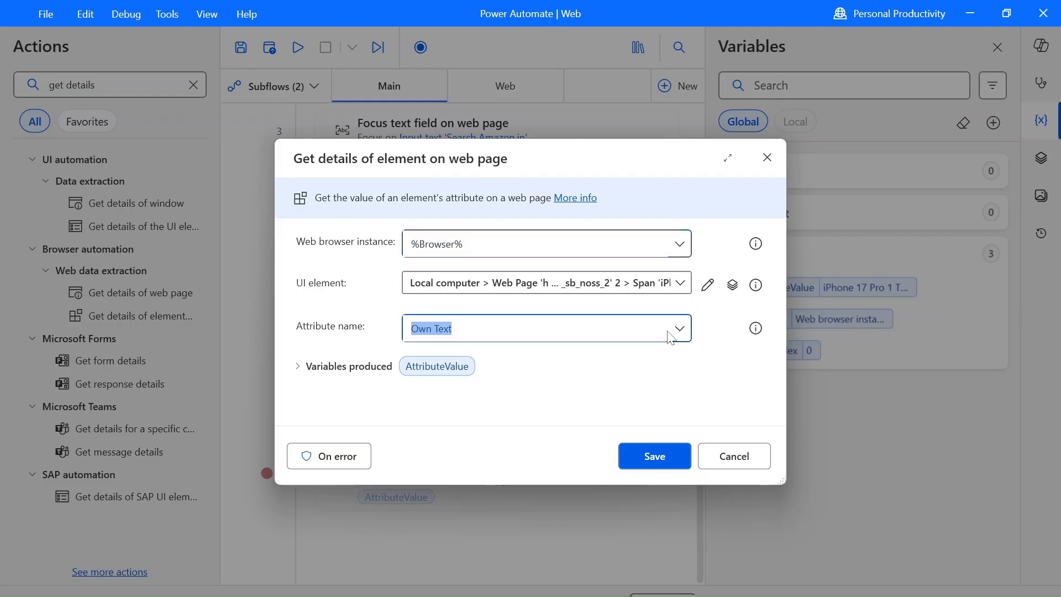
click(683, 331)
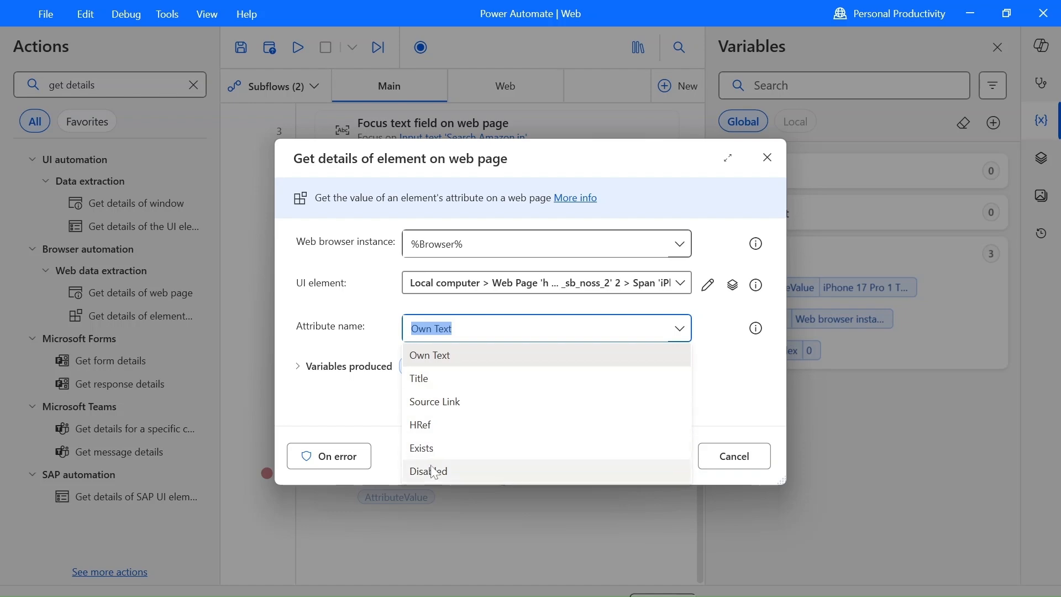
click(426, 449)
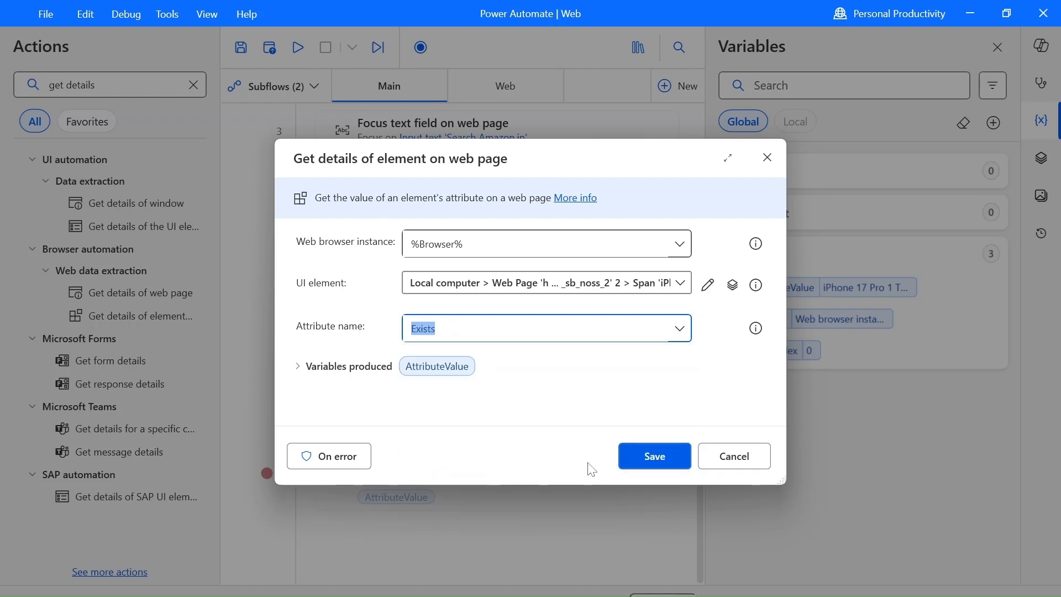
click(651, 456)
right_click(399, 285)
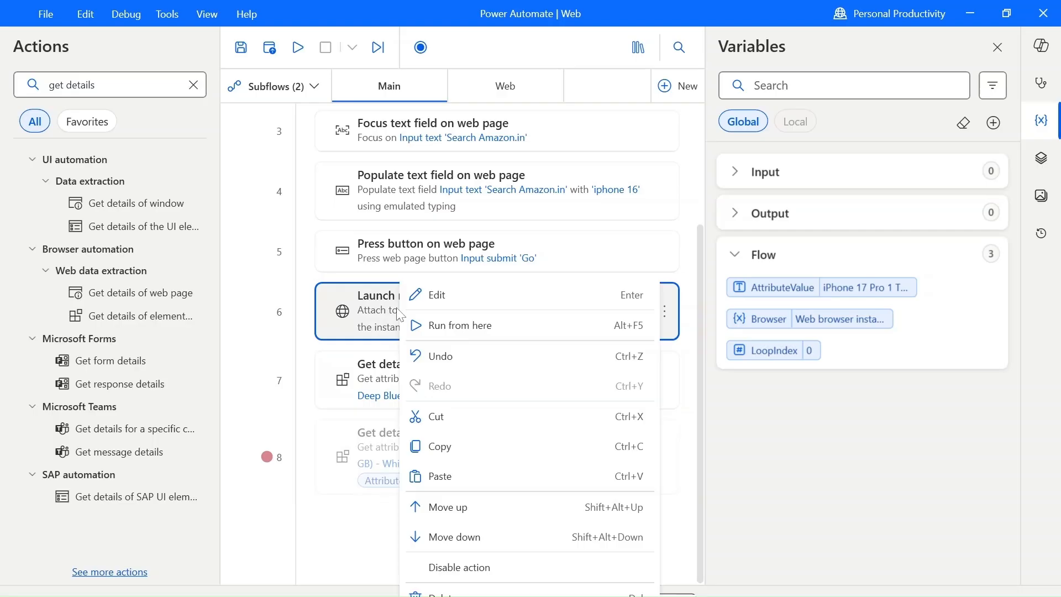
click(424, 326)
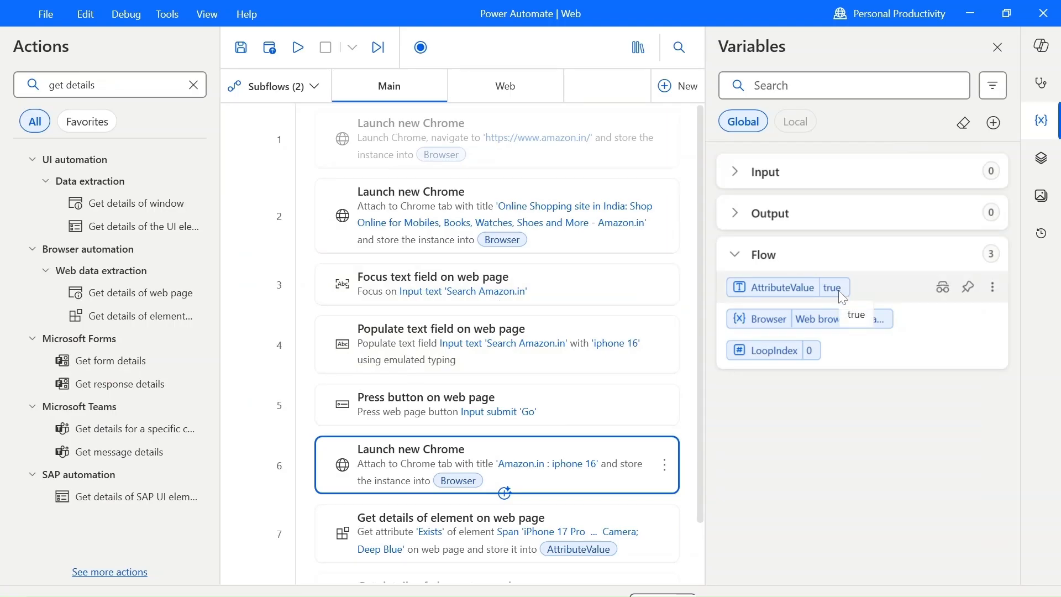
Set the attribute name of the enabled Get details of element action back to Own Text and save it.
click(557, 519)
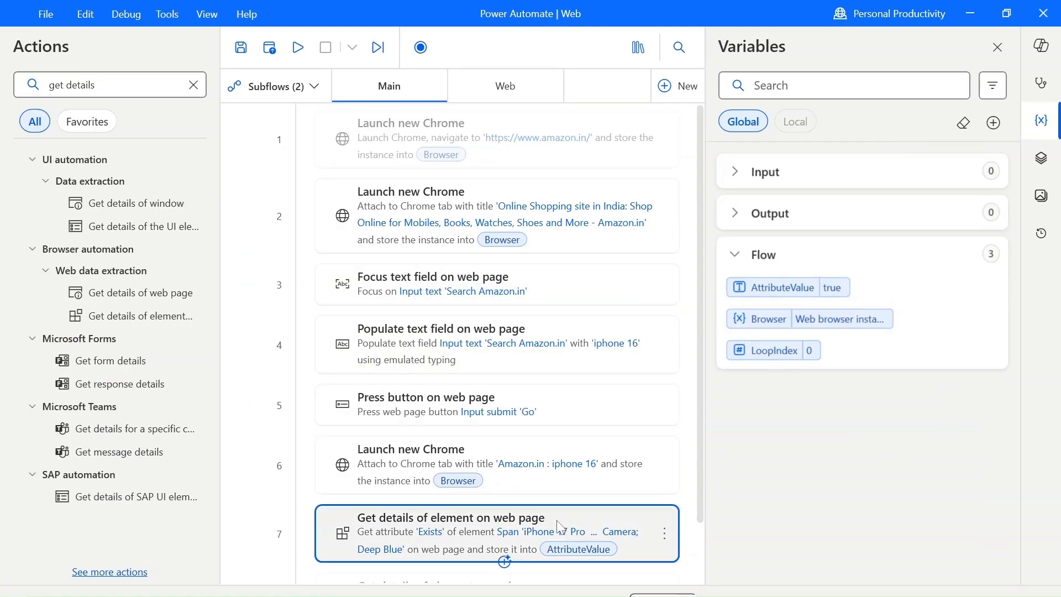
double_click(558, 527)
click(428, 332)
click(680, 330)
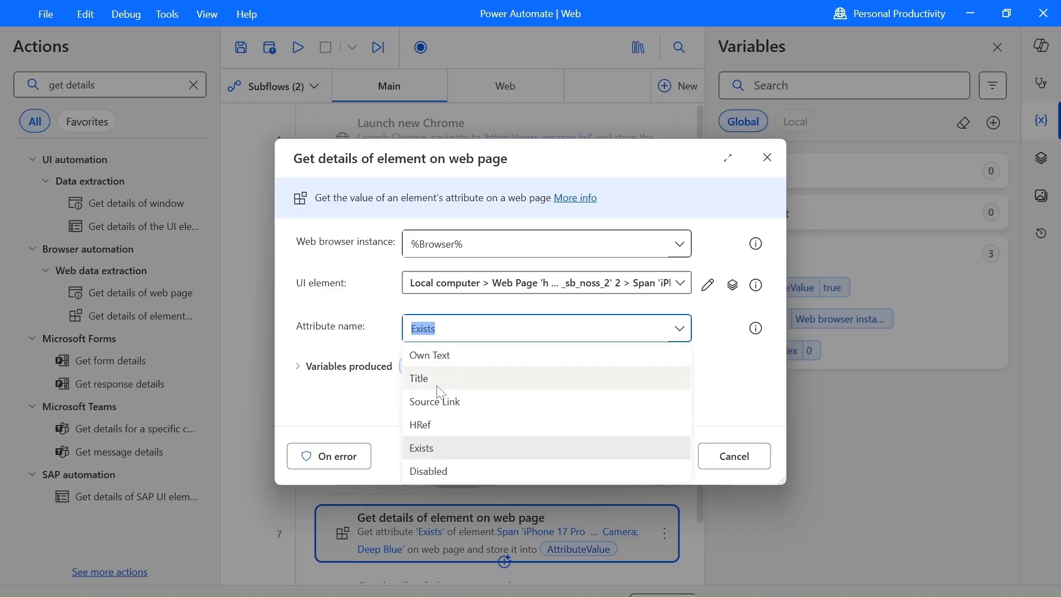
click(452, 359)
click(654, 454)
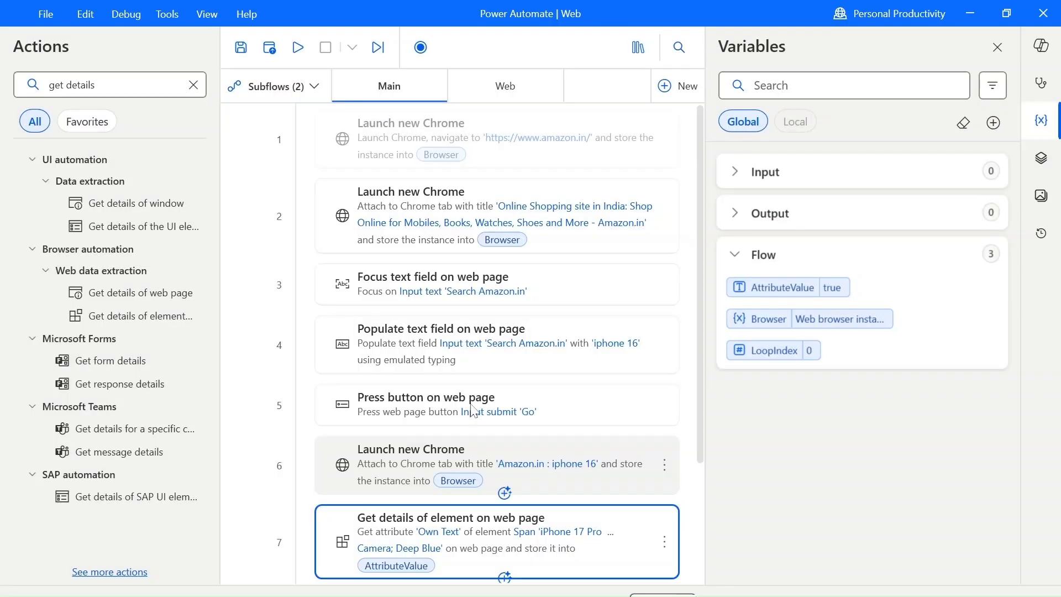
Disable the Launch new Chrome action that attaches to the 'Amazon.in : iphone 16' tab.
scroll(474, 410, down, 3)
scroll(402, 362, up, 3)
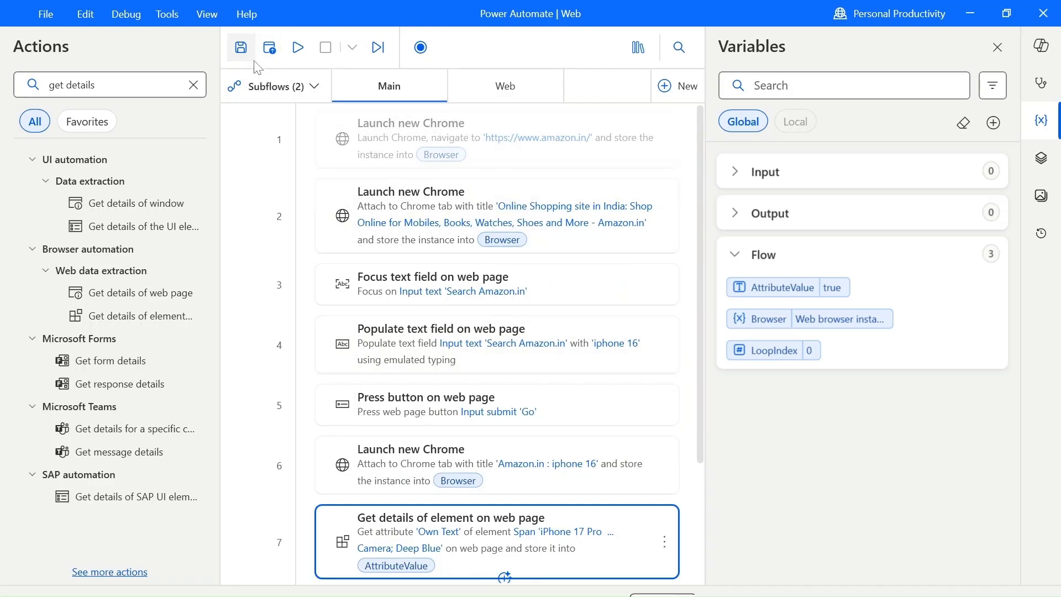
scroll(476, 265, down, 3)
right_click(458, 330)
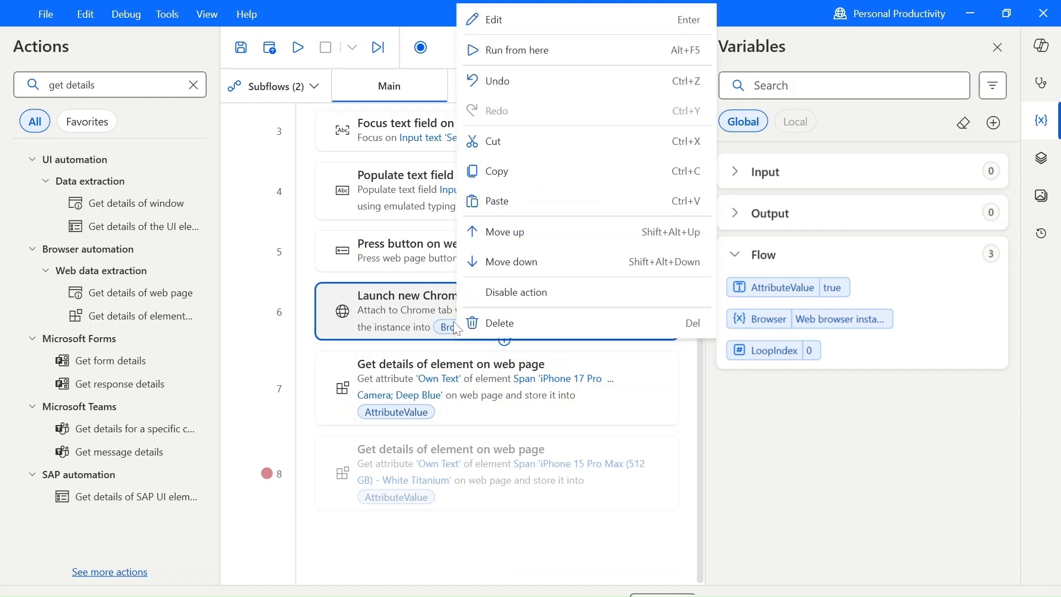
click(492, 294)
scroll(492, 299, up, 3)
click(502, 244)
right_click(437, 232)
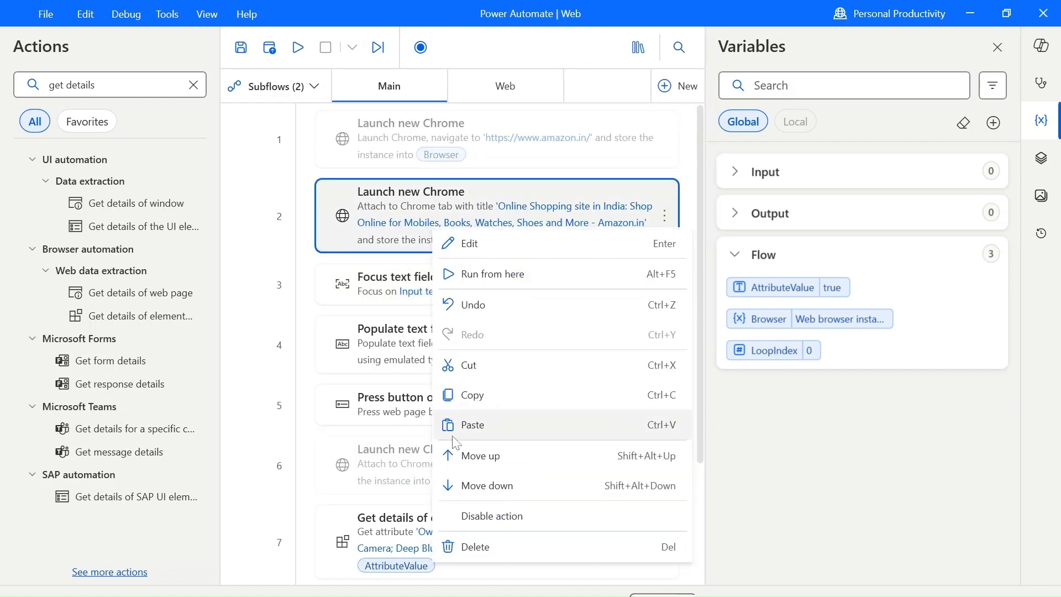
click(486, 515)
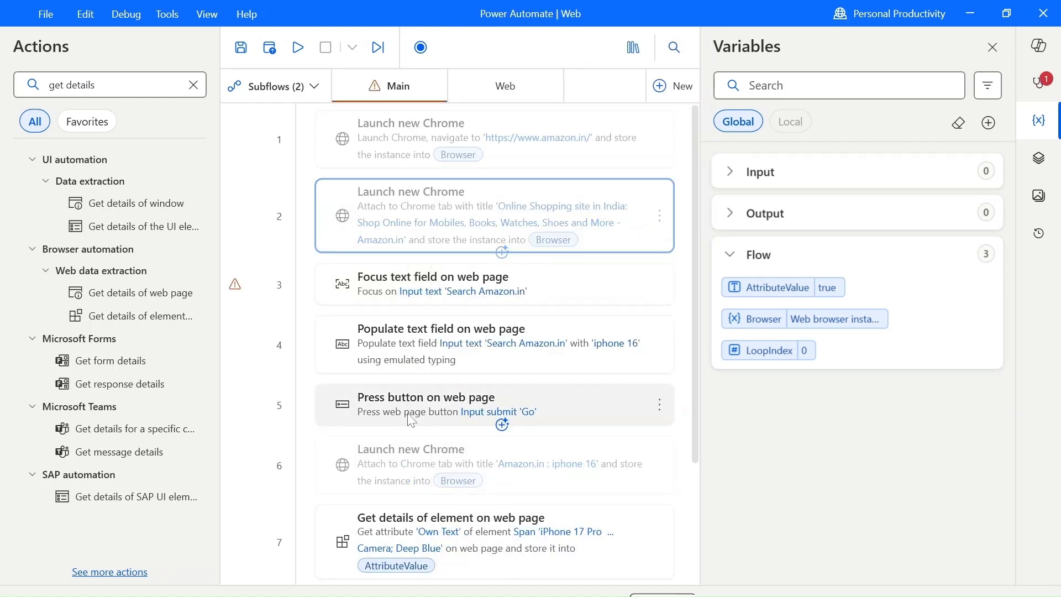
click(495, 151)
right_click(496, 150)
click(545, 436)
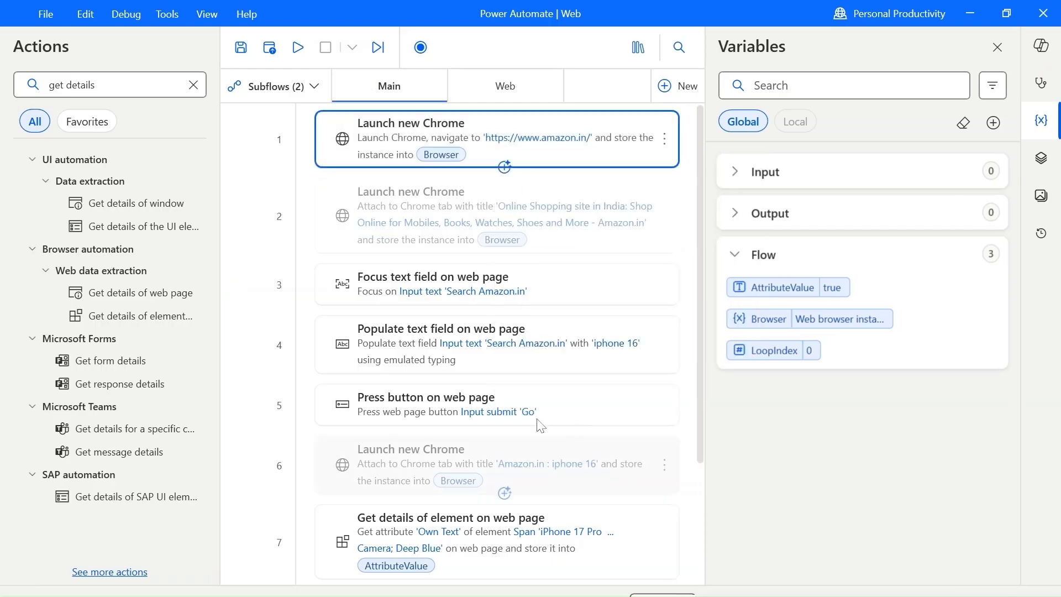
Add a Terminate process action for the process name chrome as the first action of the Main subflow.
click(195, 86)
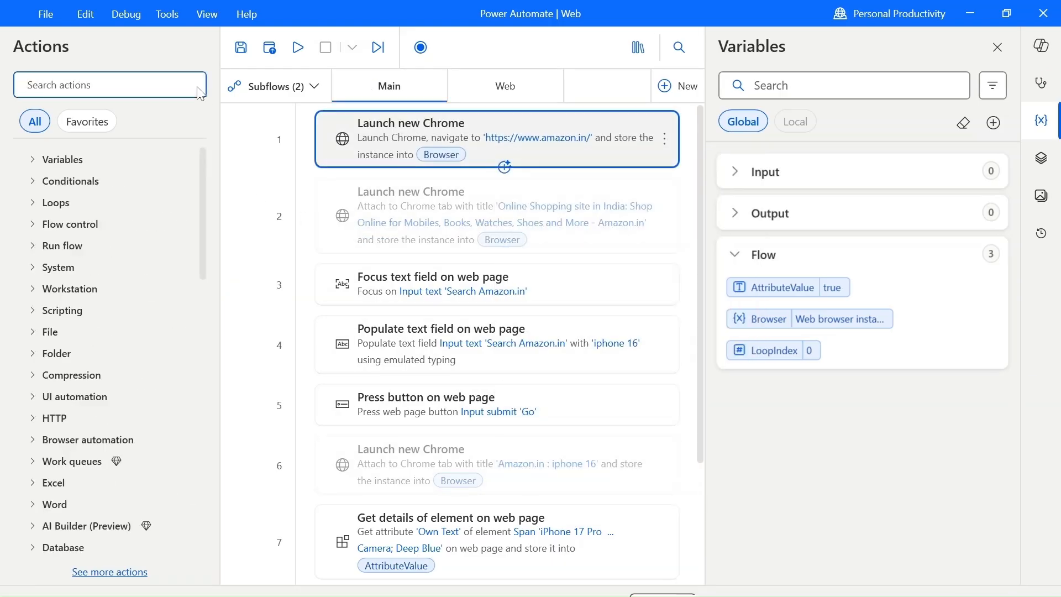
text(Termina)
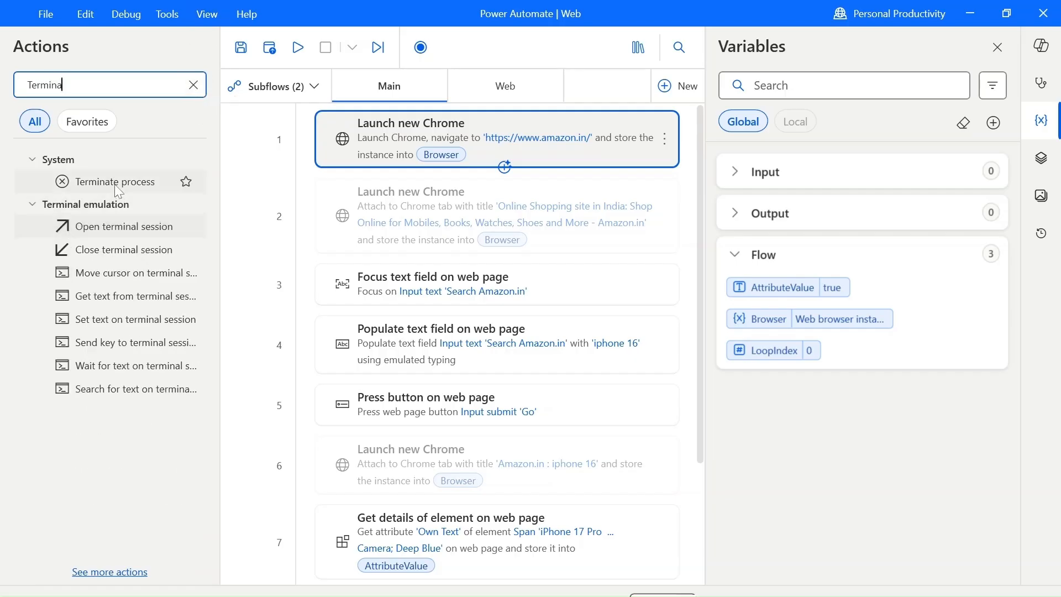
drag(118, 191, 342, 127)
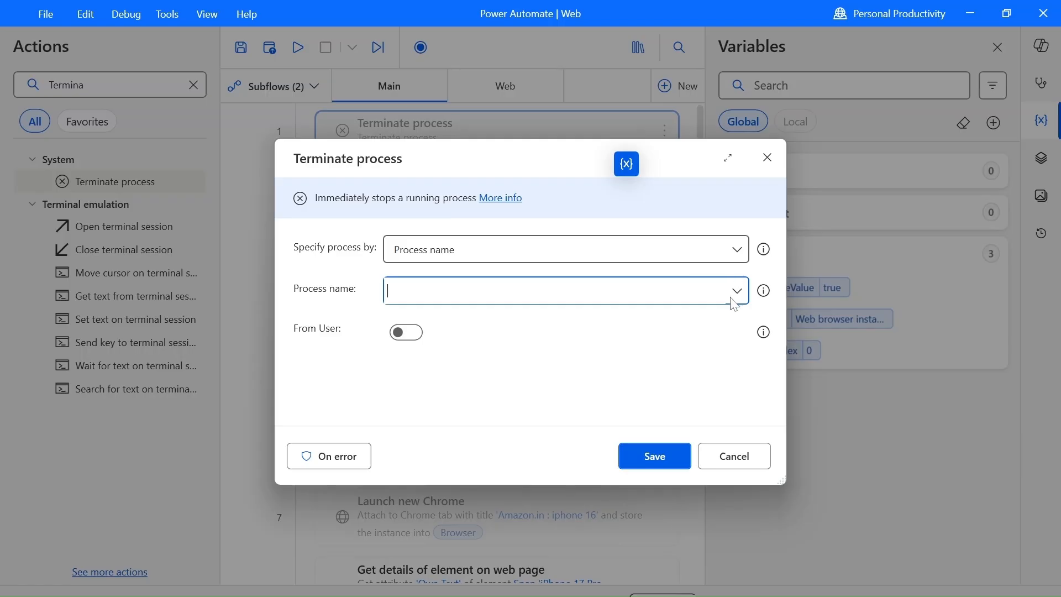
click(737, 292)
text(chr)
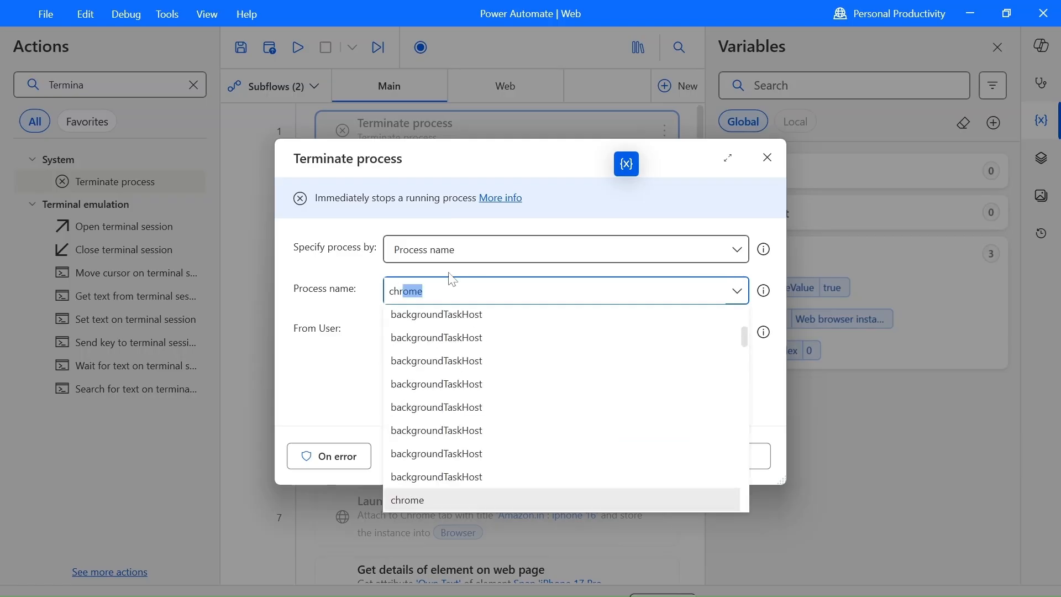
text(ome)
click(462, 497)
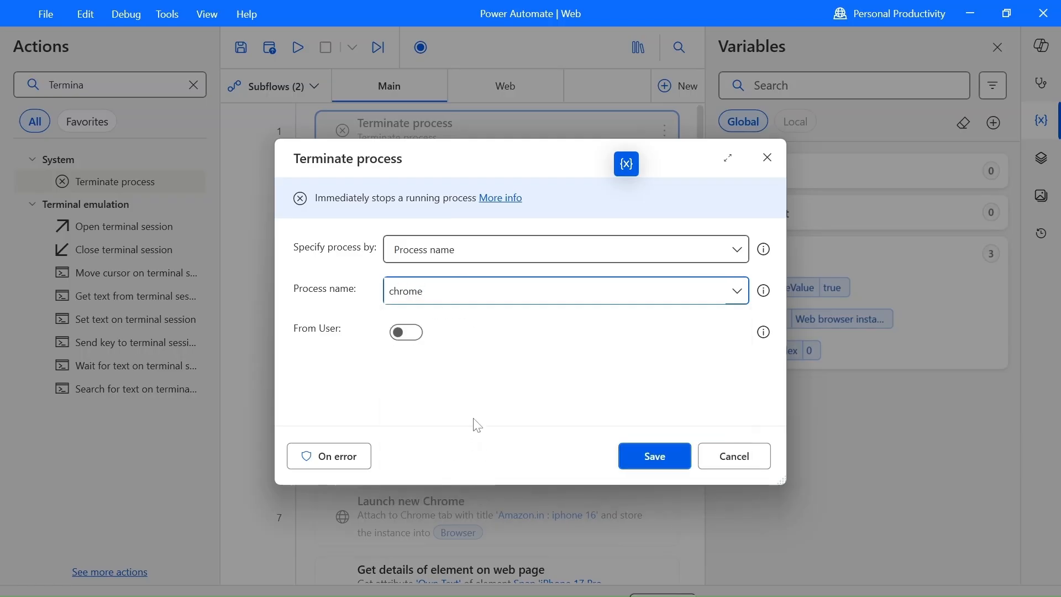
click(651, 459)
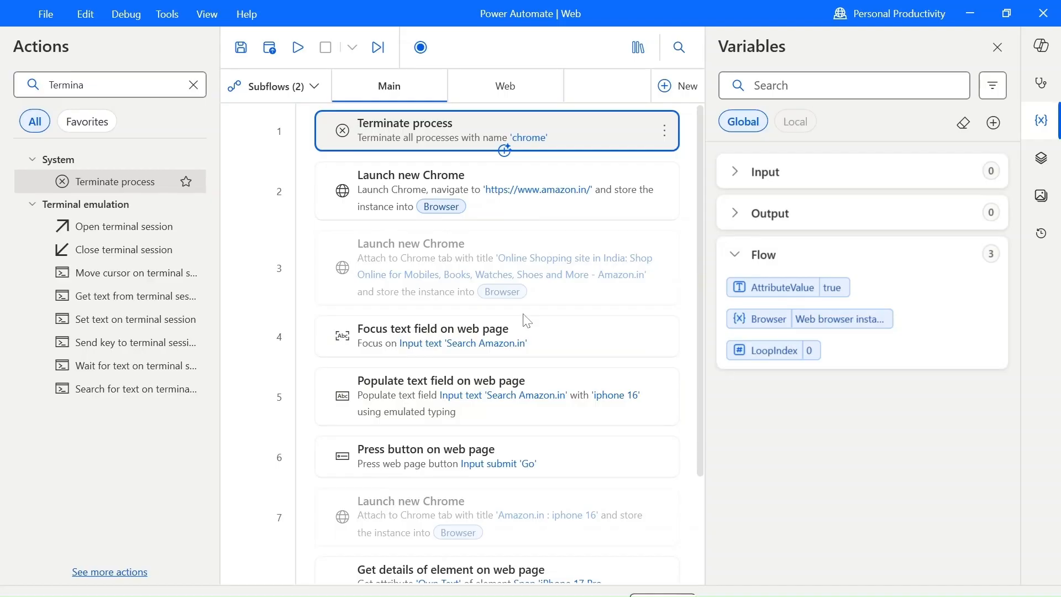
Remove the breakpoint from the disabled Get details of element action and insert a Close web browser action for %Browser% above it.
scroll(524, 315, down, 5)
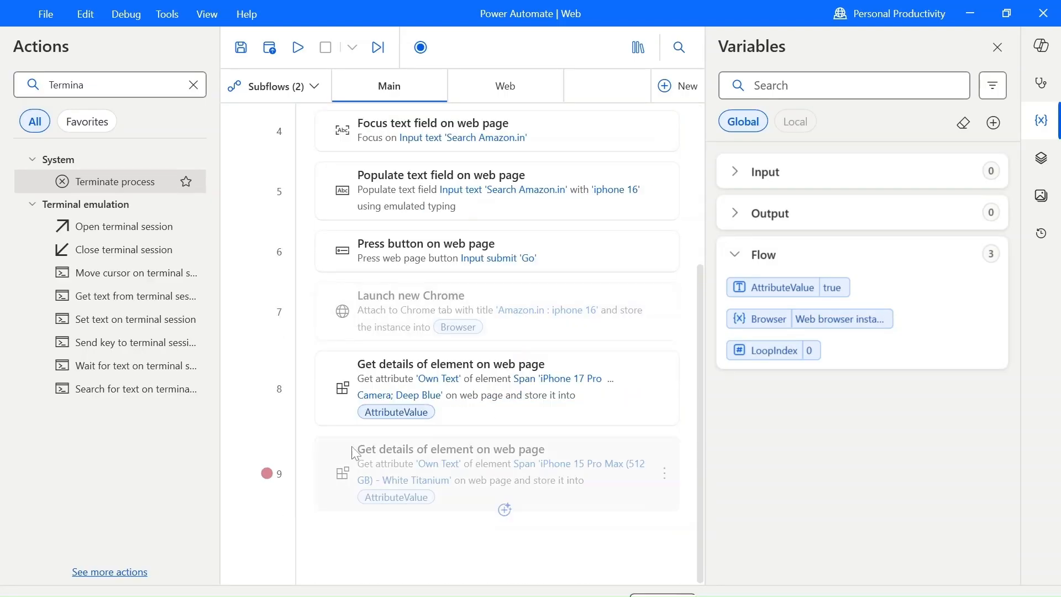
click(268, 473)
click(193, 85)
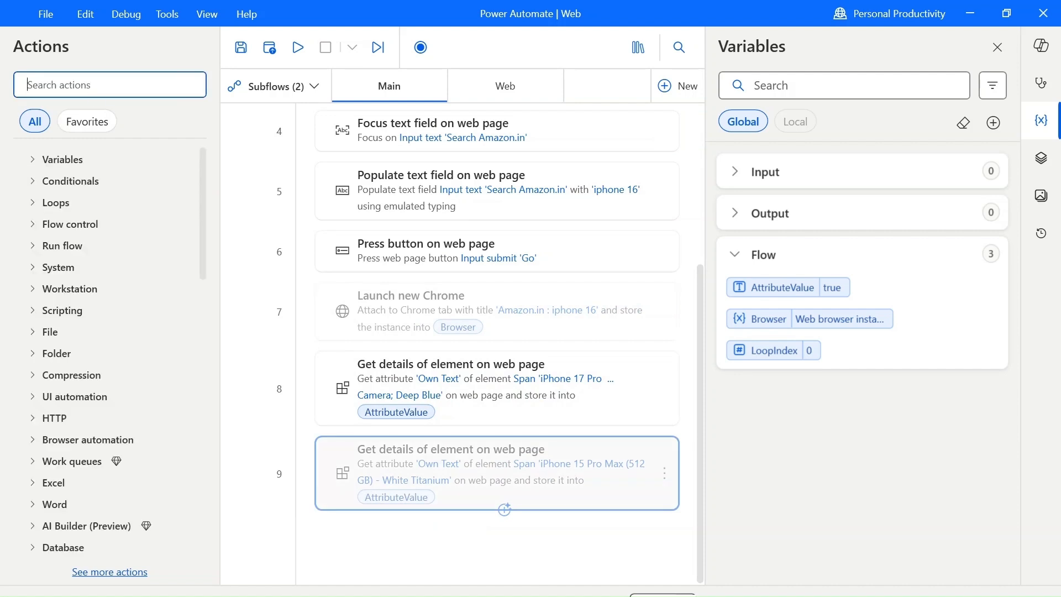
text(close)
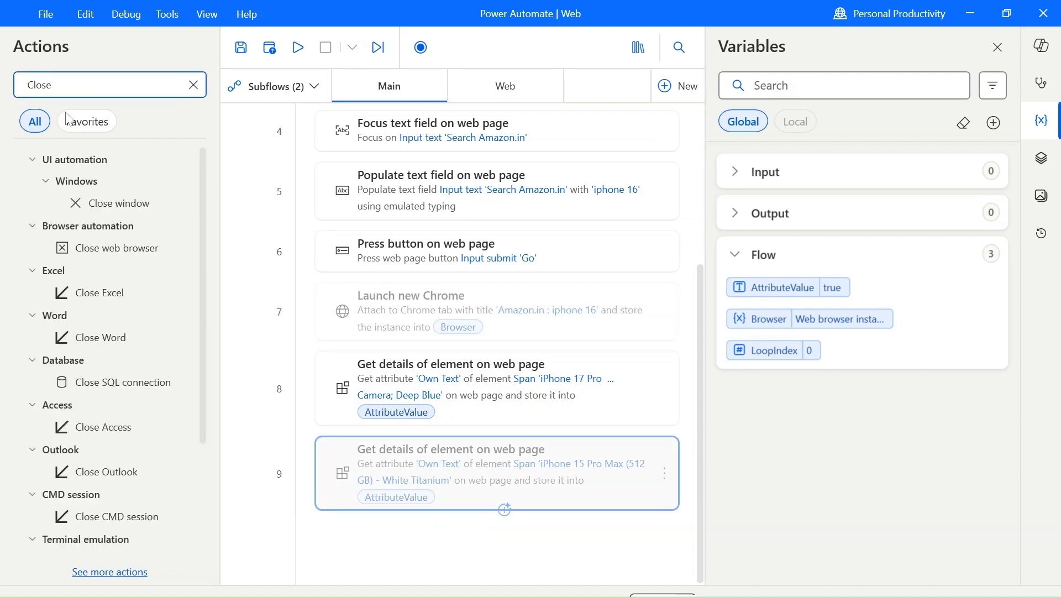
scroll(113, 345, down, 1)
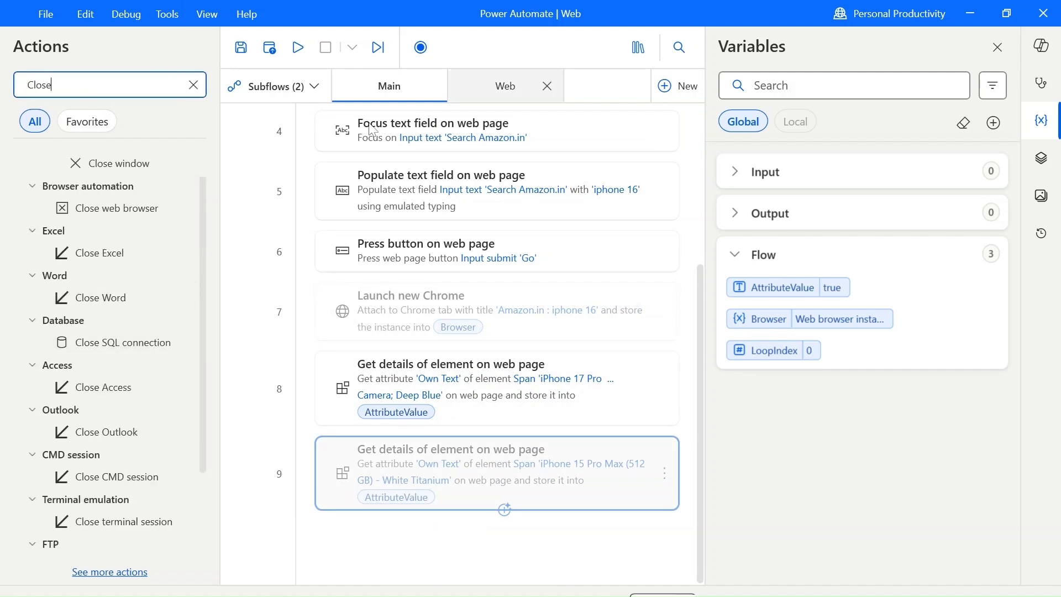
scroll(119, 358, up, 1)
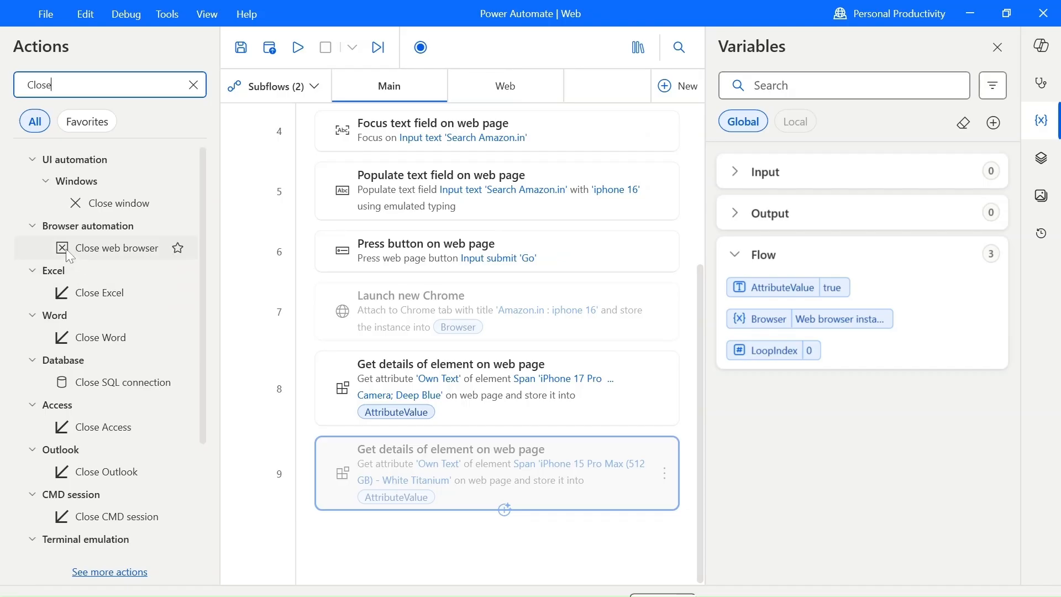
drag(116, 248, 397, 451)
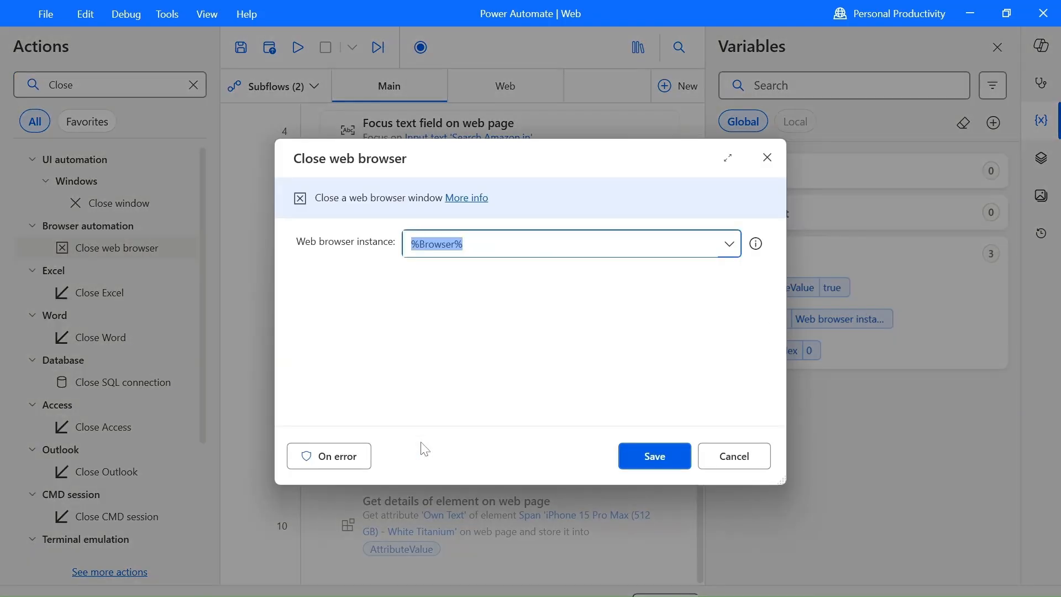
click(655, 456)
Run the flow from the Terminate process action and return to the Power Automate designer from the Amazon results page.
scroll(658, 458, up, 5)
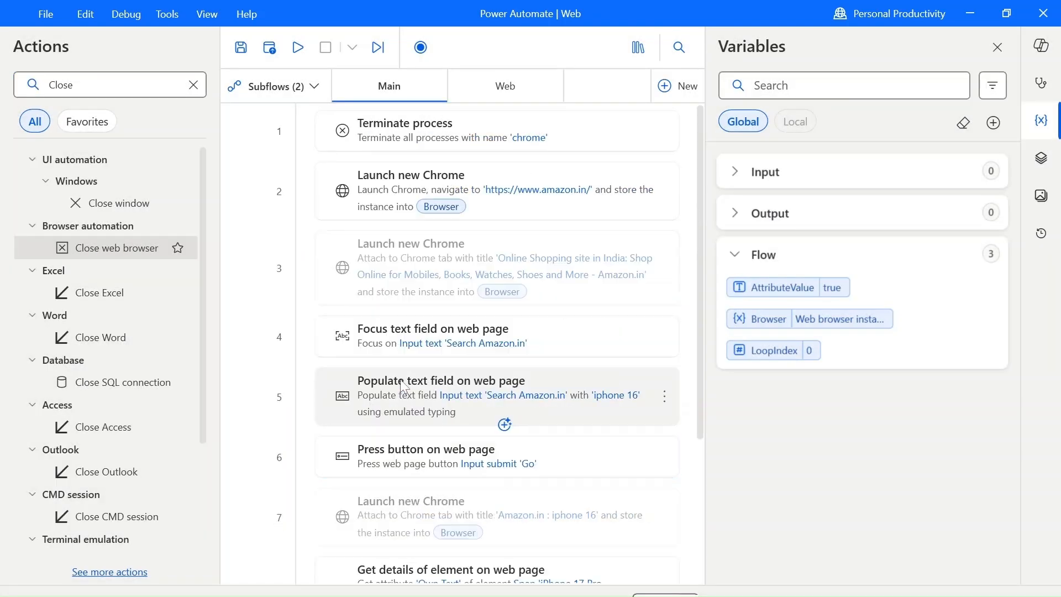
click(409, 145)
right_click(410, 145)
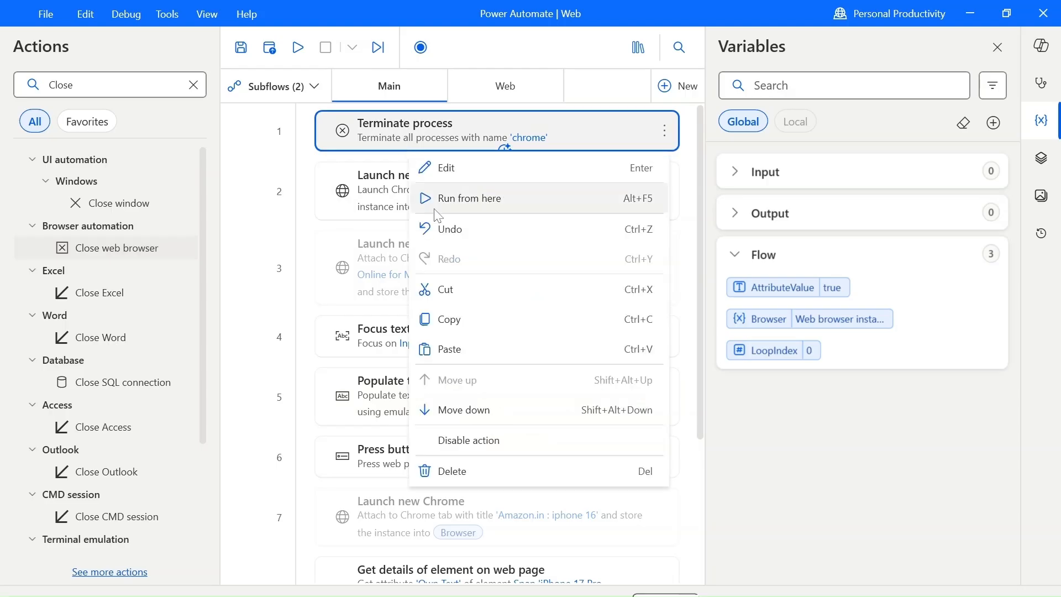
click(442, 198)
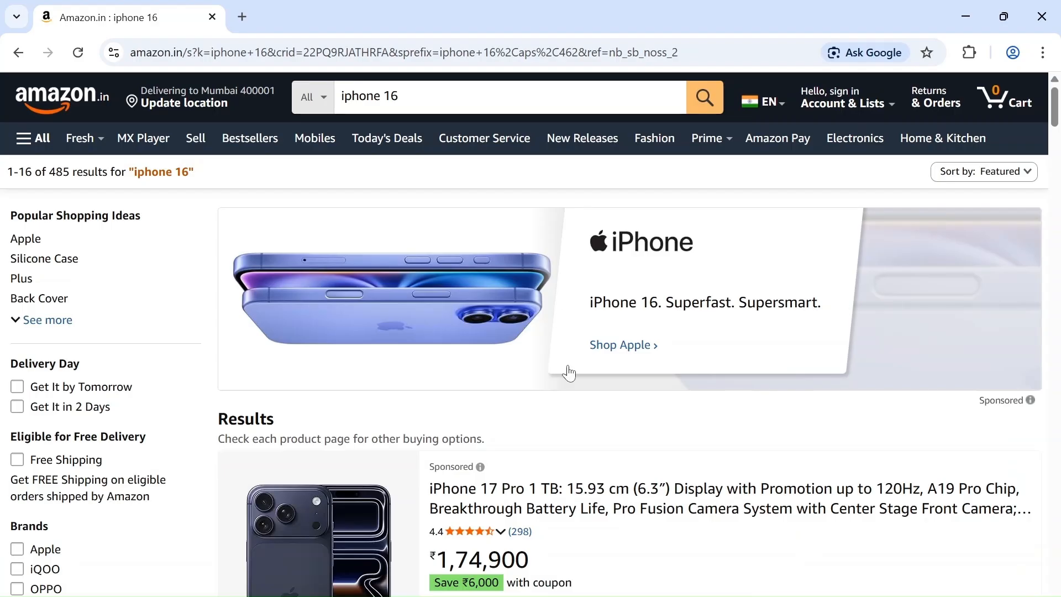
click(621, 592)
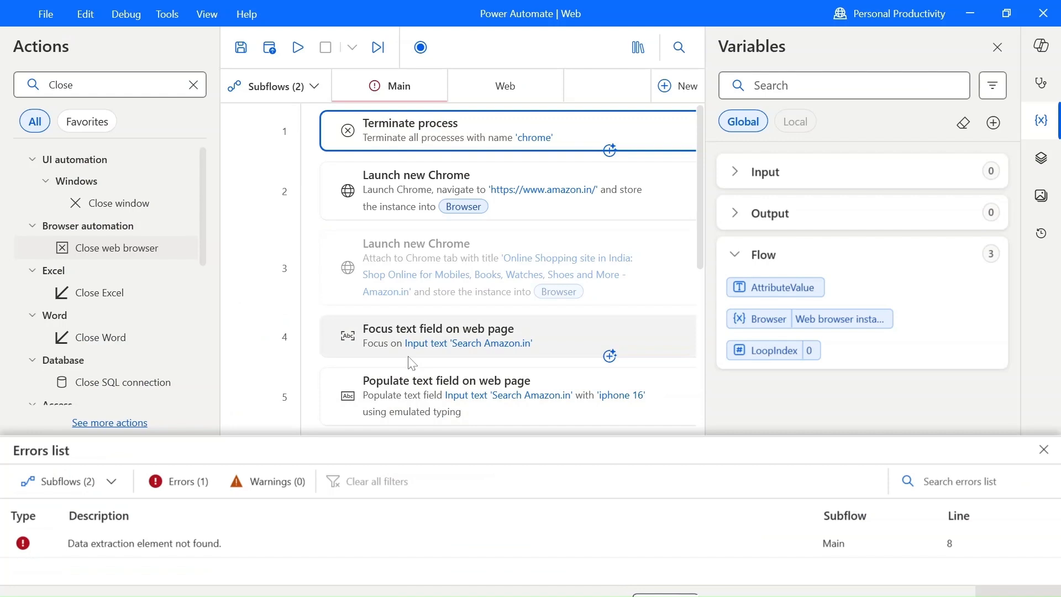
Open the UI element selectors of the enabled Get details of element action and capture a new selector from the iPhone 17 Pro title.
scroll(408, 356, down, 5)
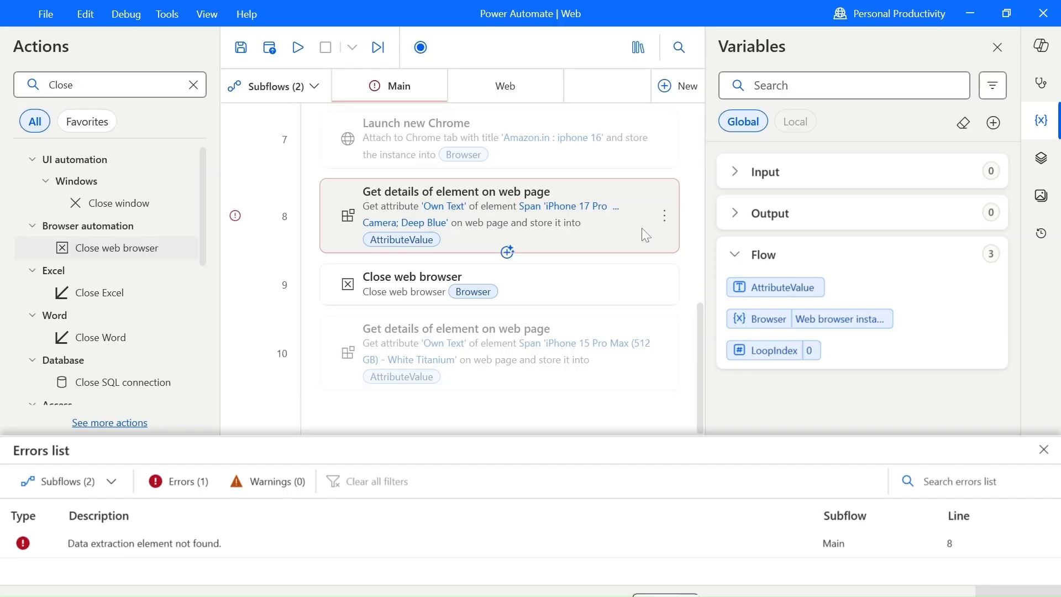
double_click(564, 218)
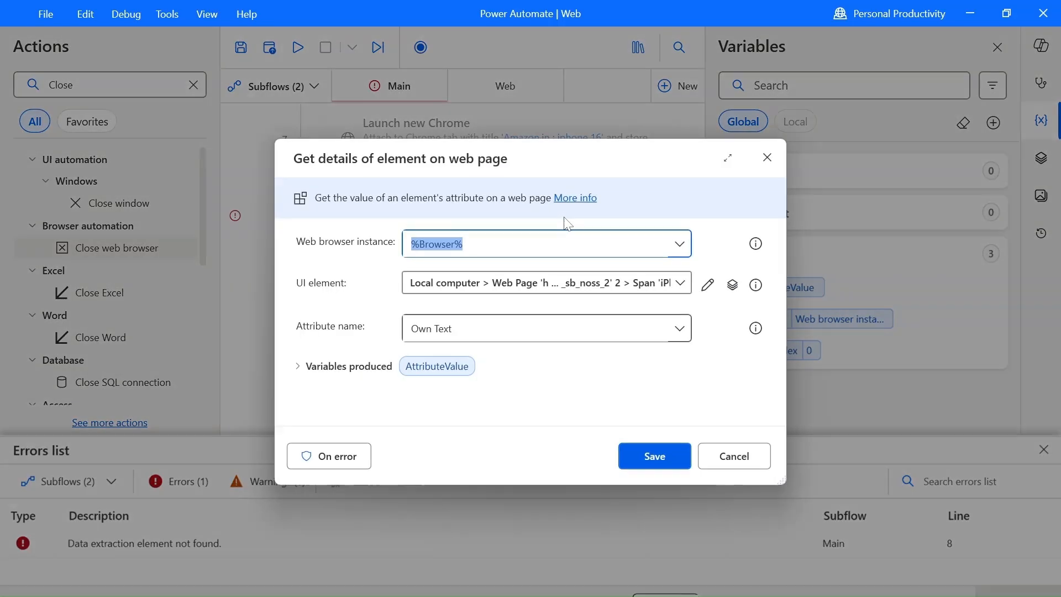
click(708, 285)
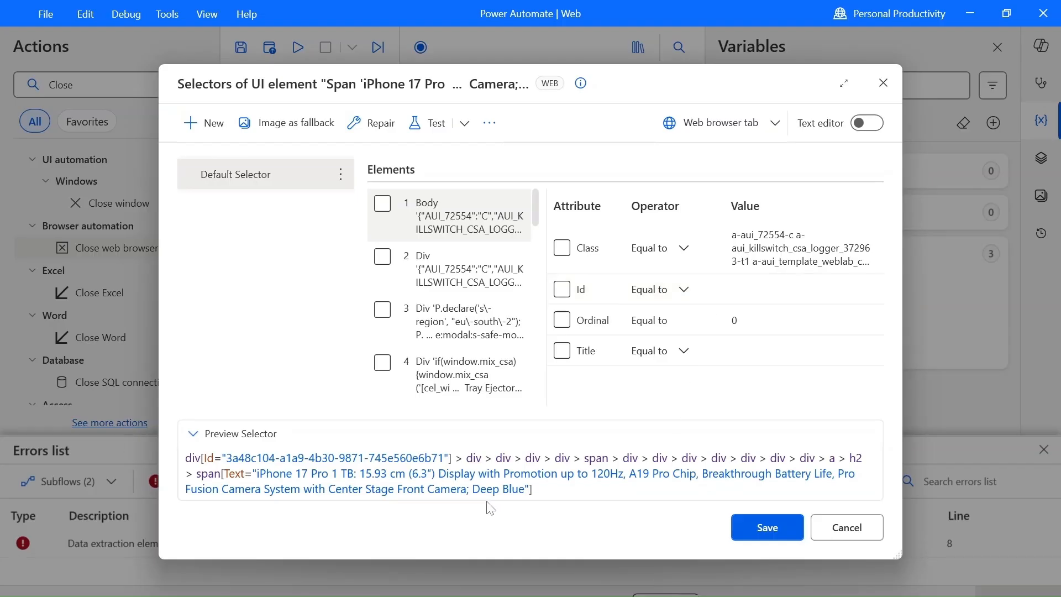
drag(529, 490, 260, 473)
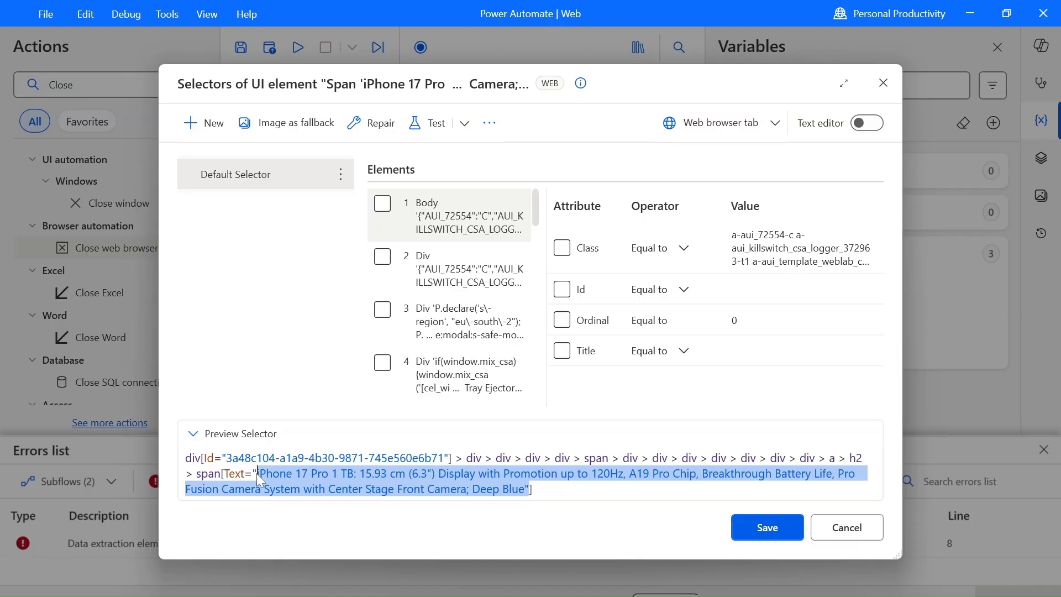
click(569, 497)
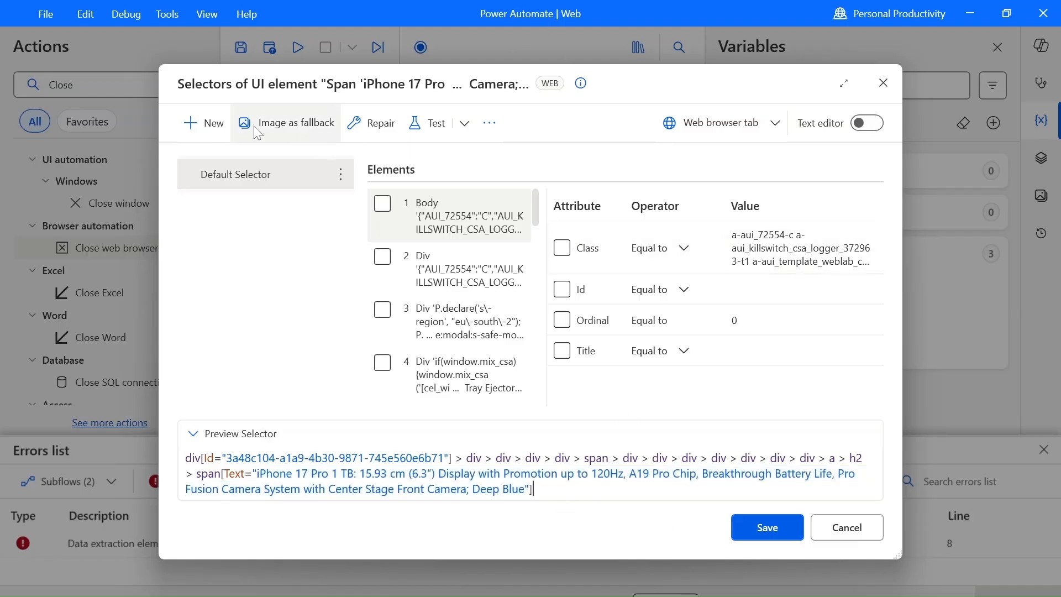
click(202, 122)
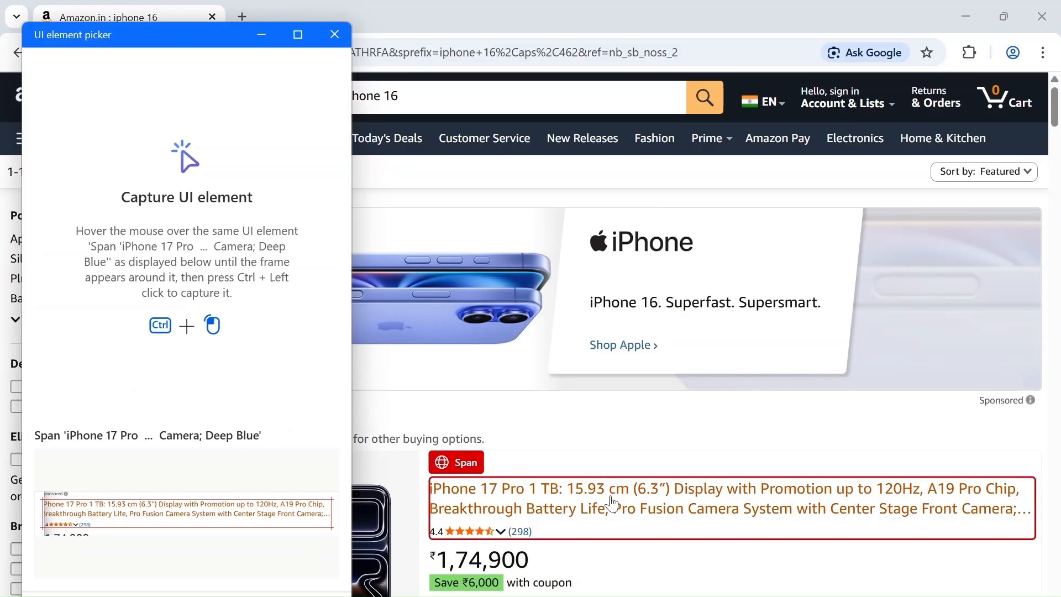
ctrl+click(612, 503)
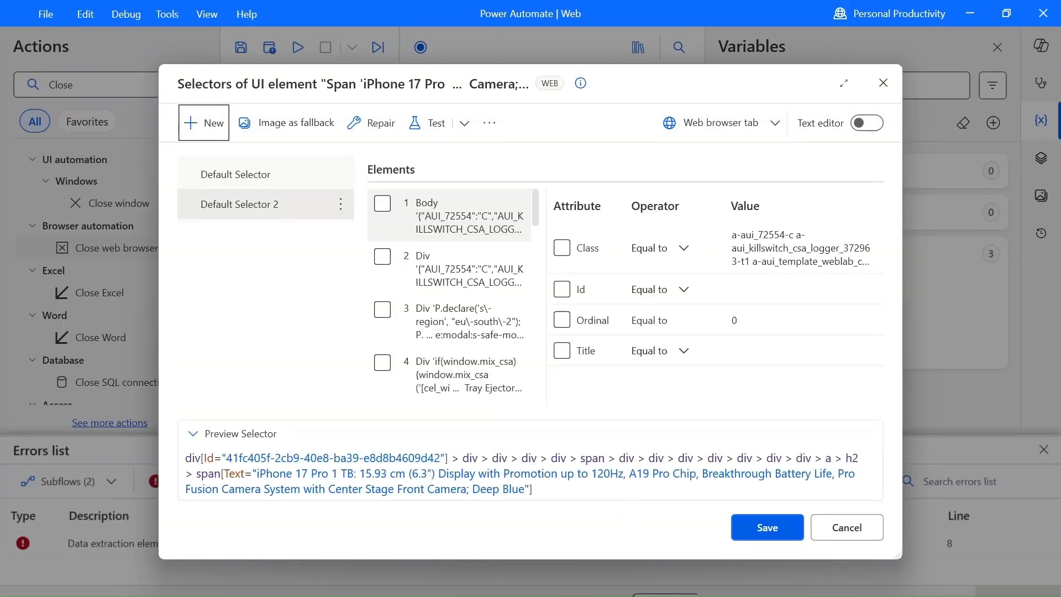
Compare the previews of Default Selector and Default Selector 2, and disable Default Selector 2.
click(281, 175)
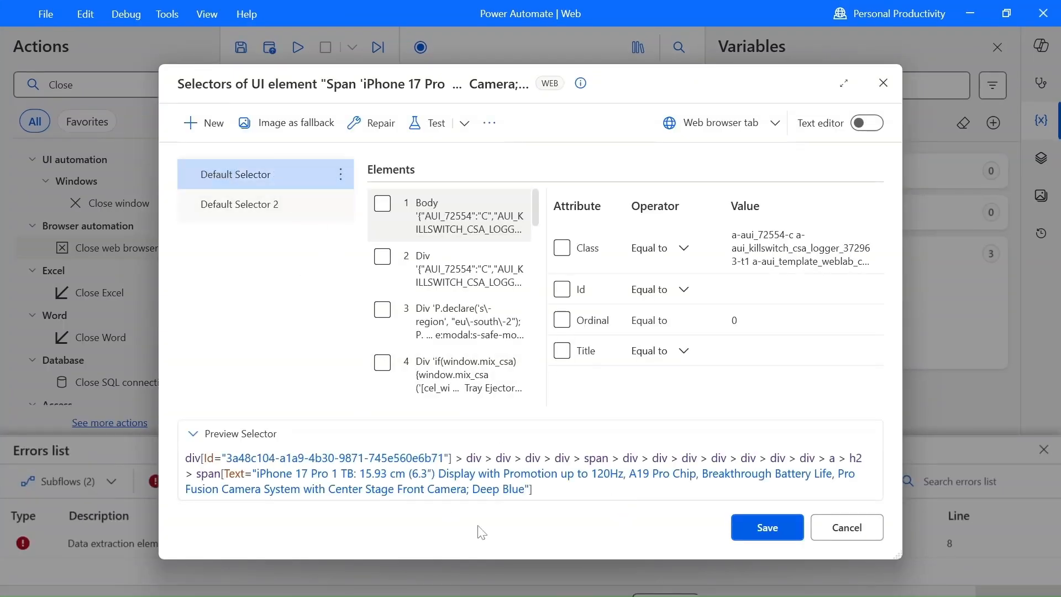
click(260, 204)
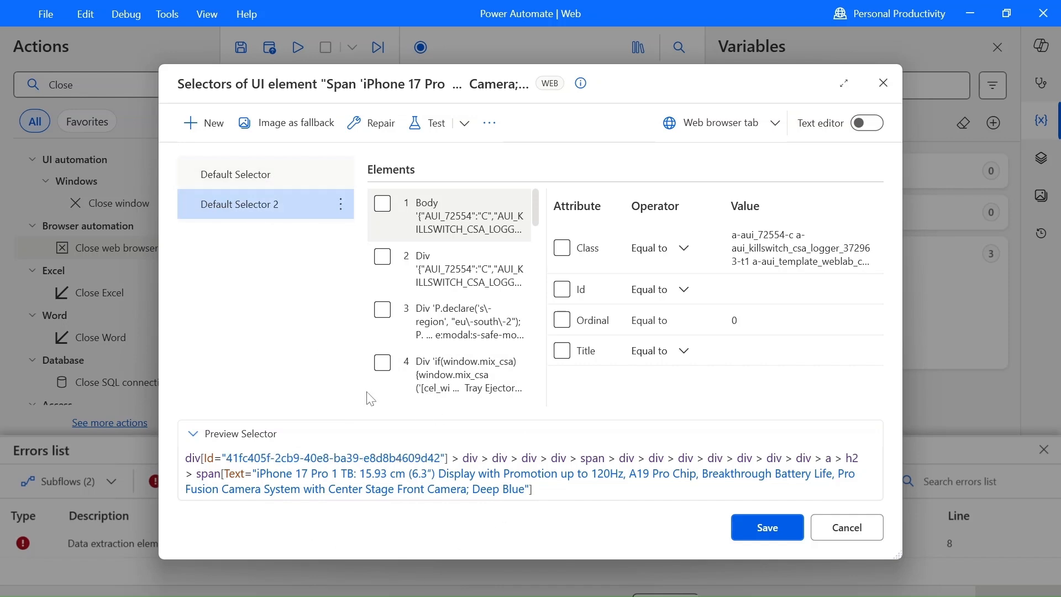
click(279, 181)
click(248, 206)
click(271, 181)
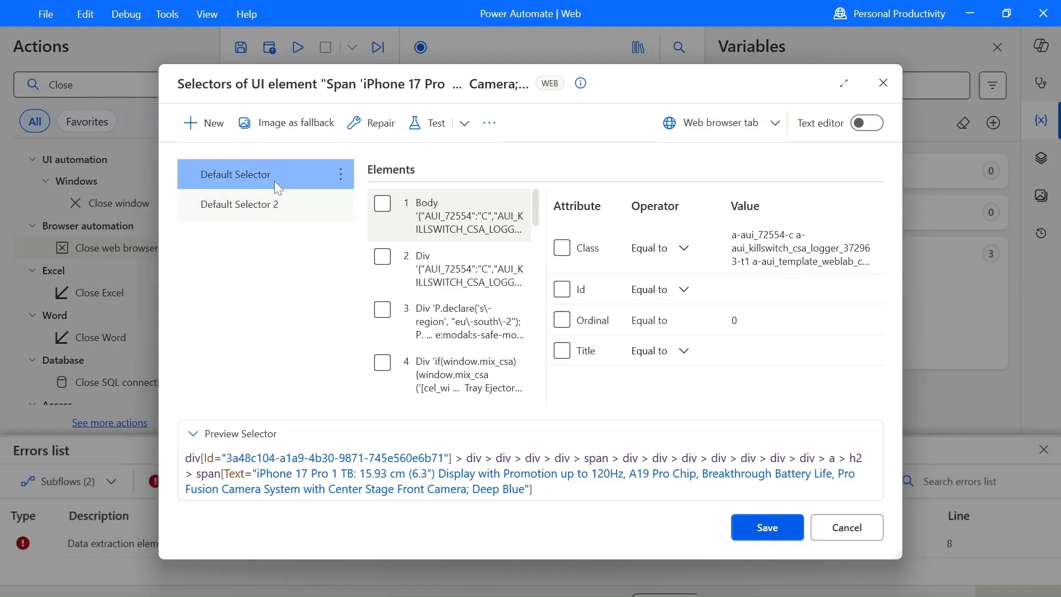
click(340, 204)
click(420, 393)
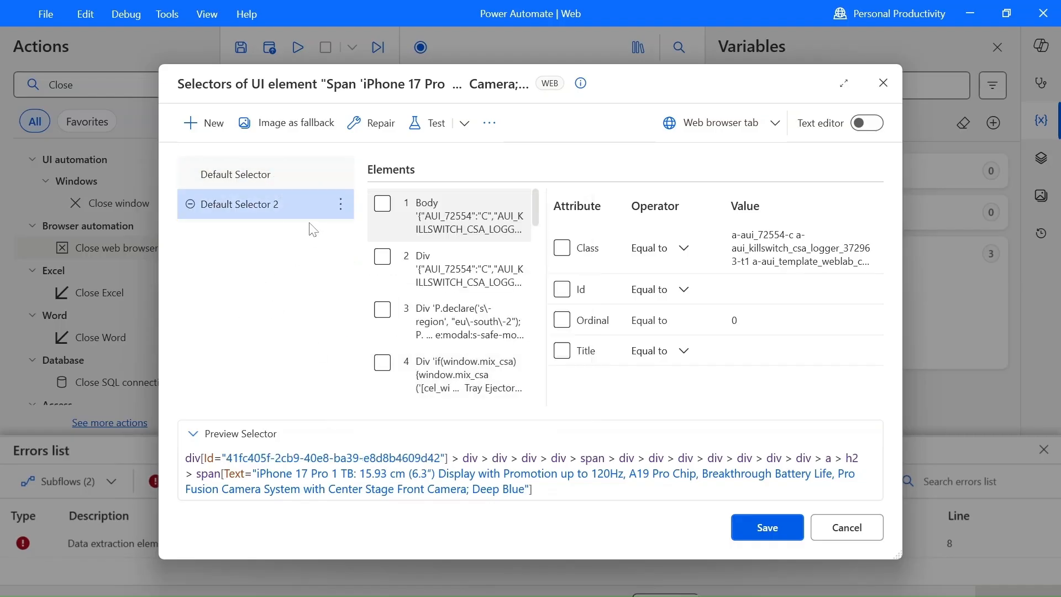
Exclude the Id attribute from Div element 9 in Default Selector and test the selector.
click(260, 171)
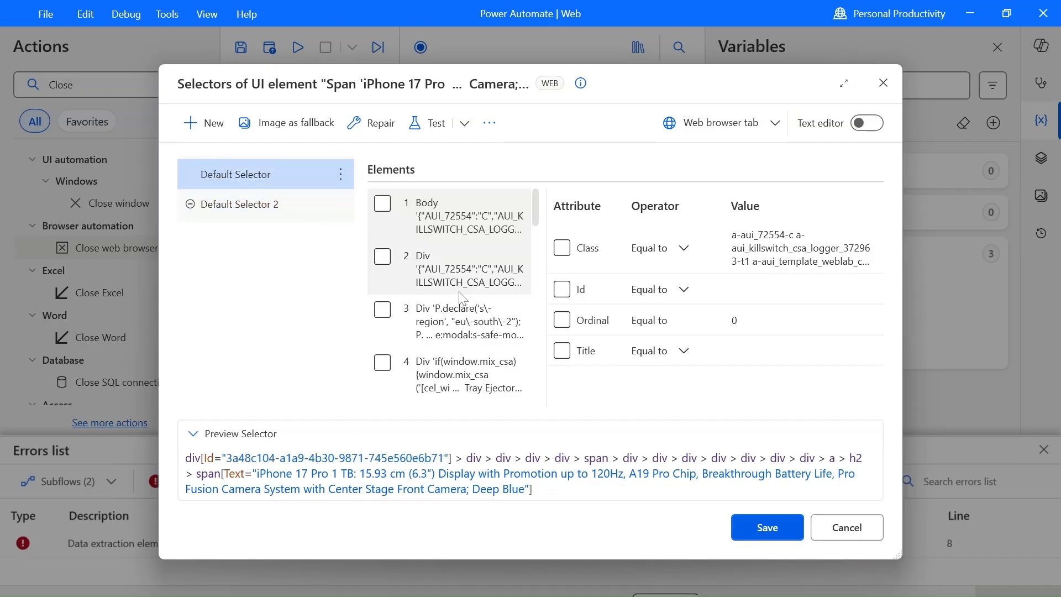
scroll(462, 298, down, 5)
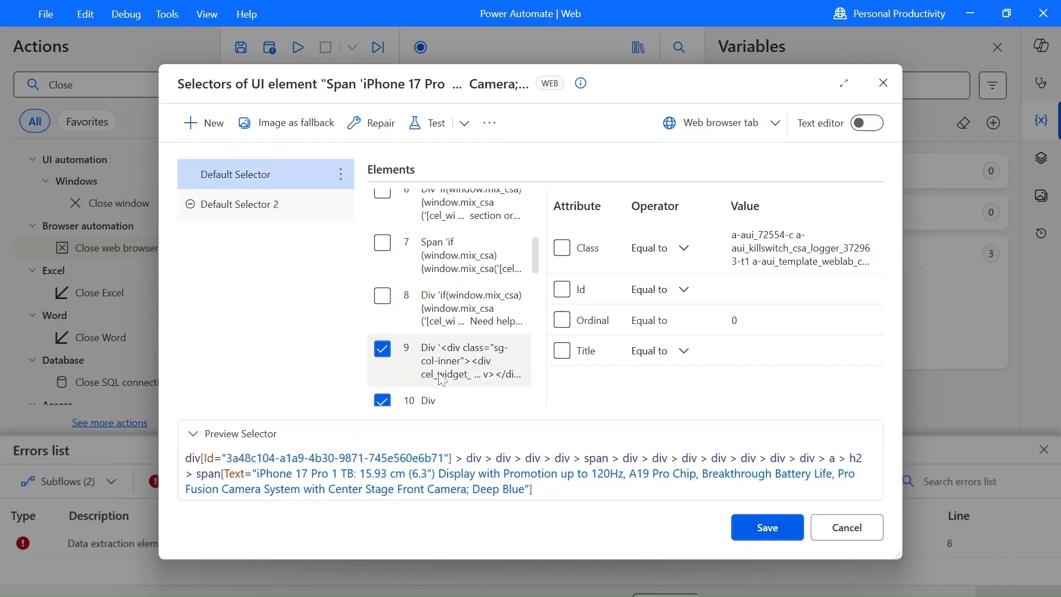
click(468, 366)
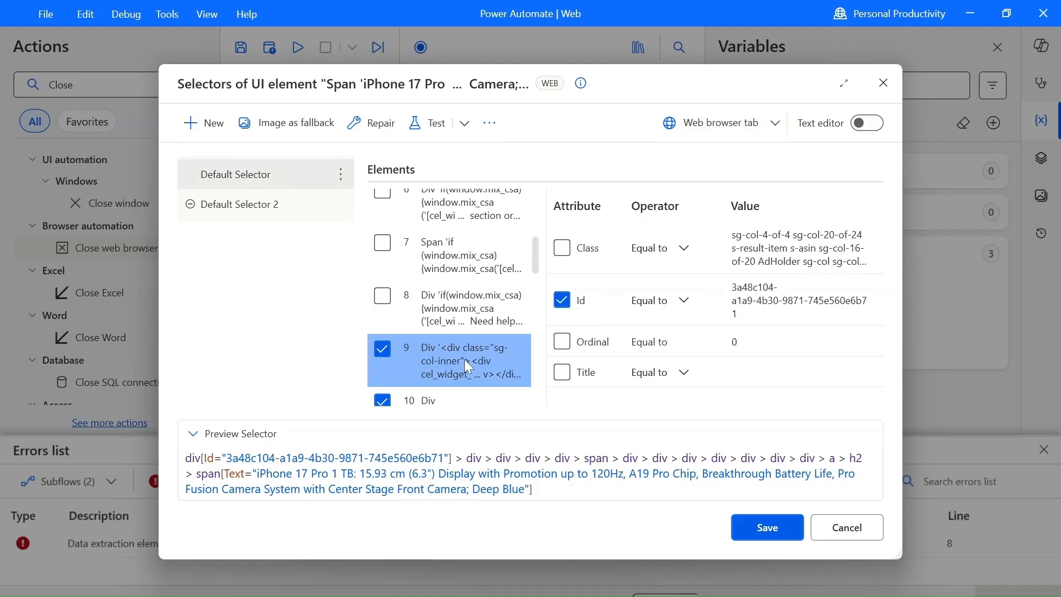
click(559, 306)
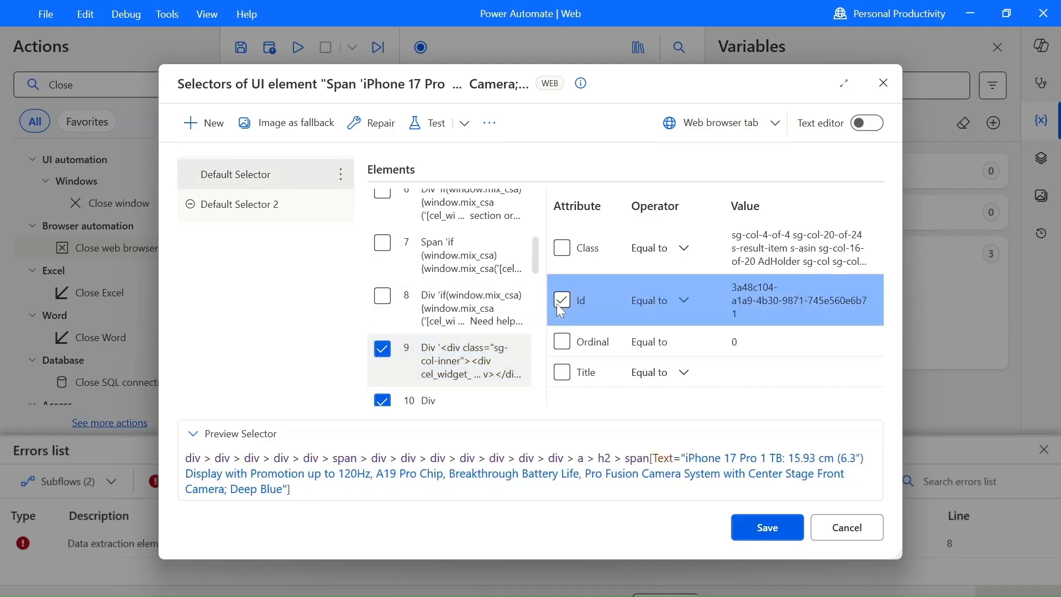
click(429, 123)
click(578, 371)
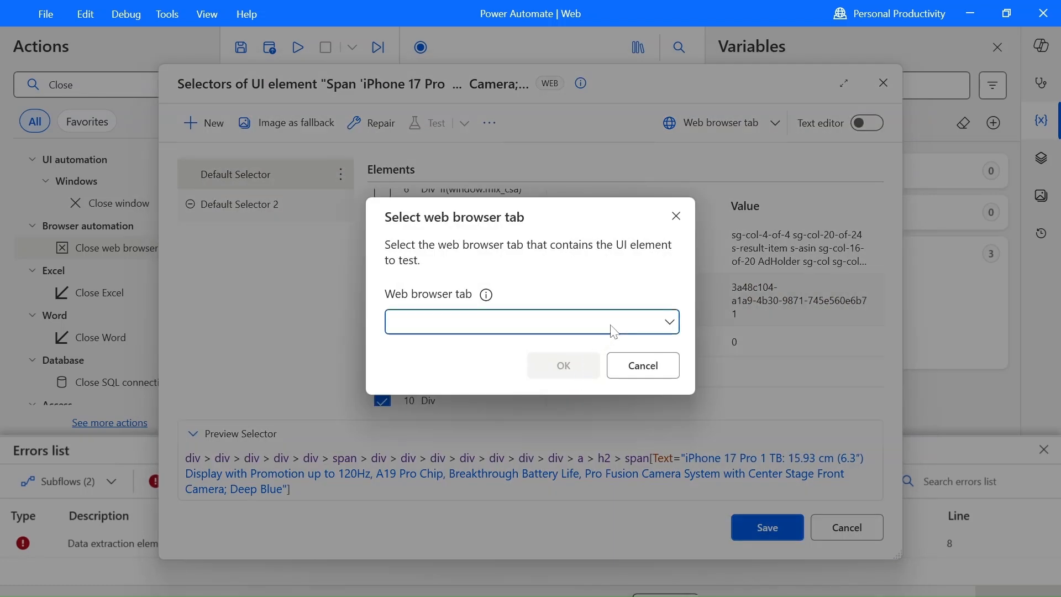
Exclude the Title attribute from Div element 9 in Default Selector and test it on the Amazon.in : iphone 16 tab.
click(612, 326)
click(562, 381)
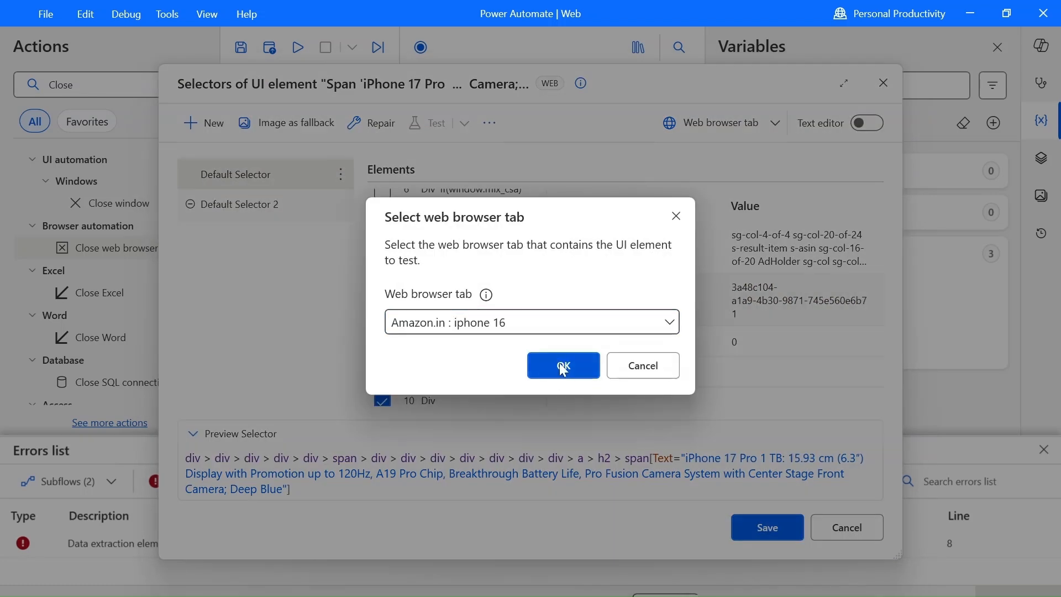
click(557, 364)
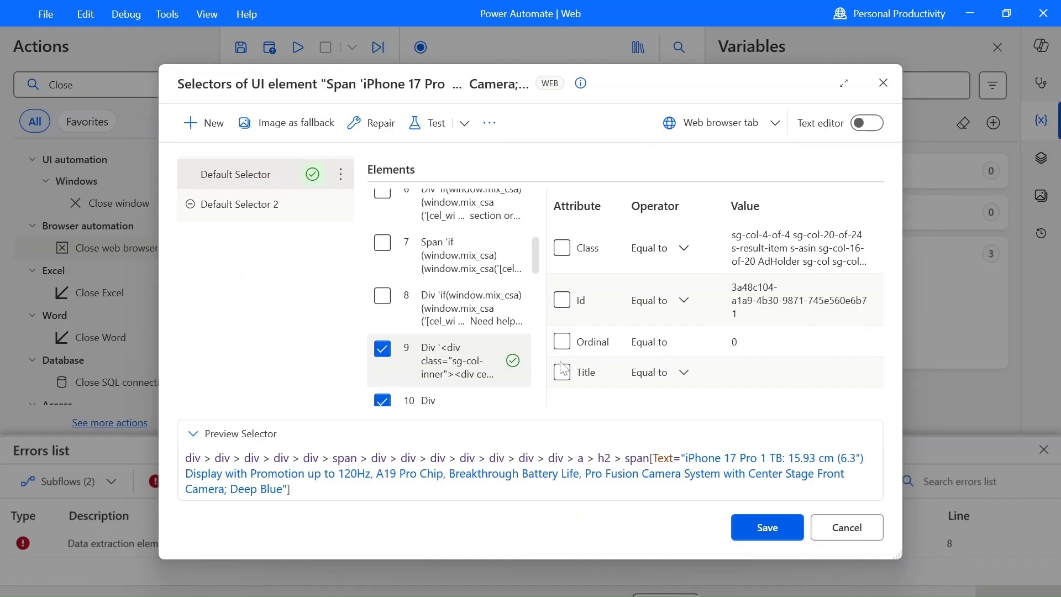
Reload the Amazon results page in Chrome and retest Default Selector without any attributes on Div element 9.
mouse_move(614, 592)
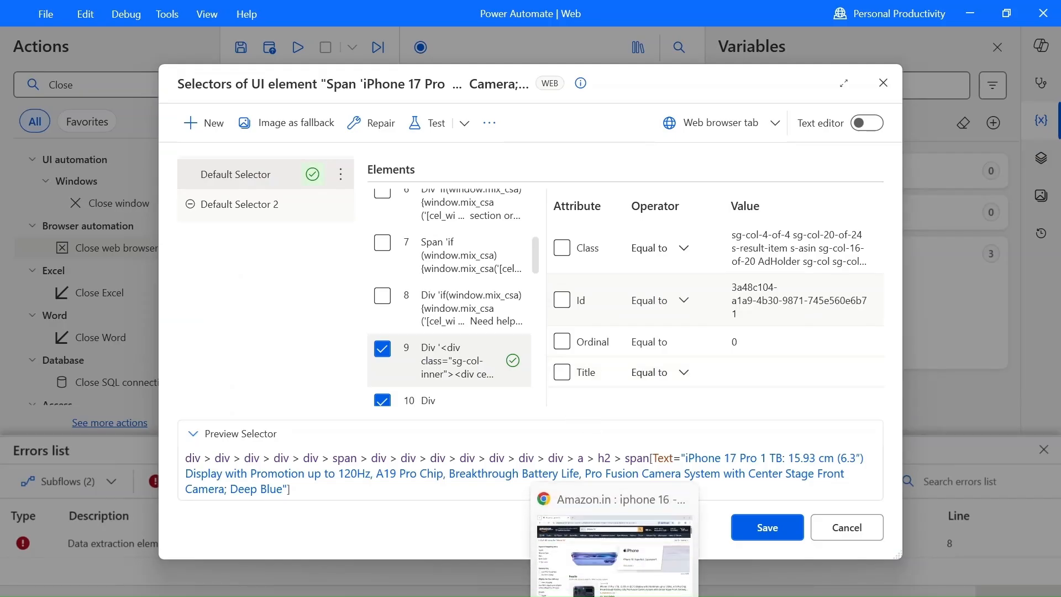
click(584, 543)
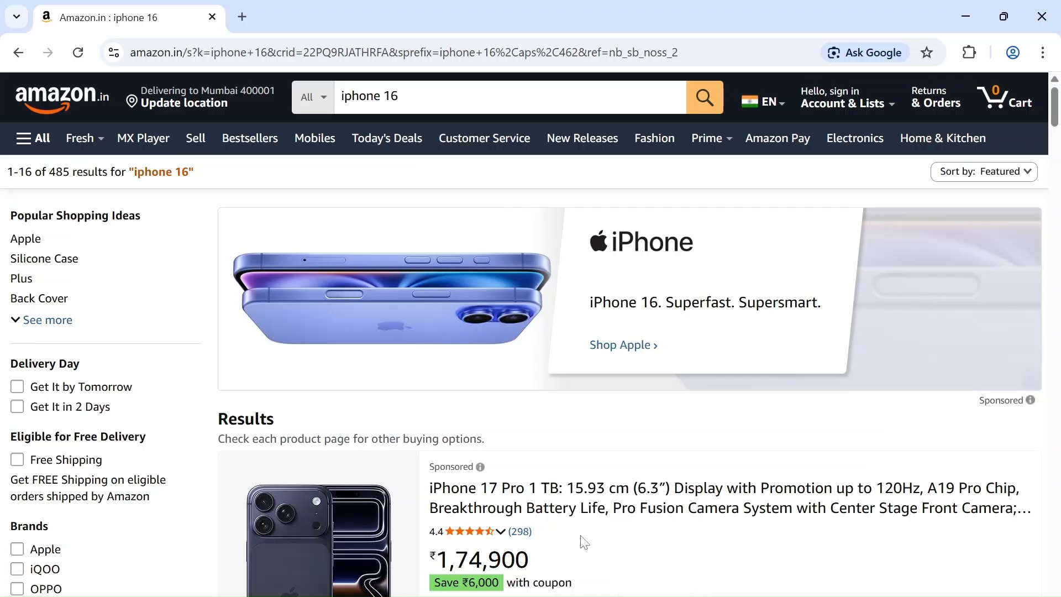
click(78, 65)
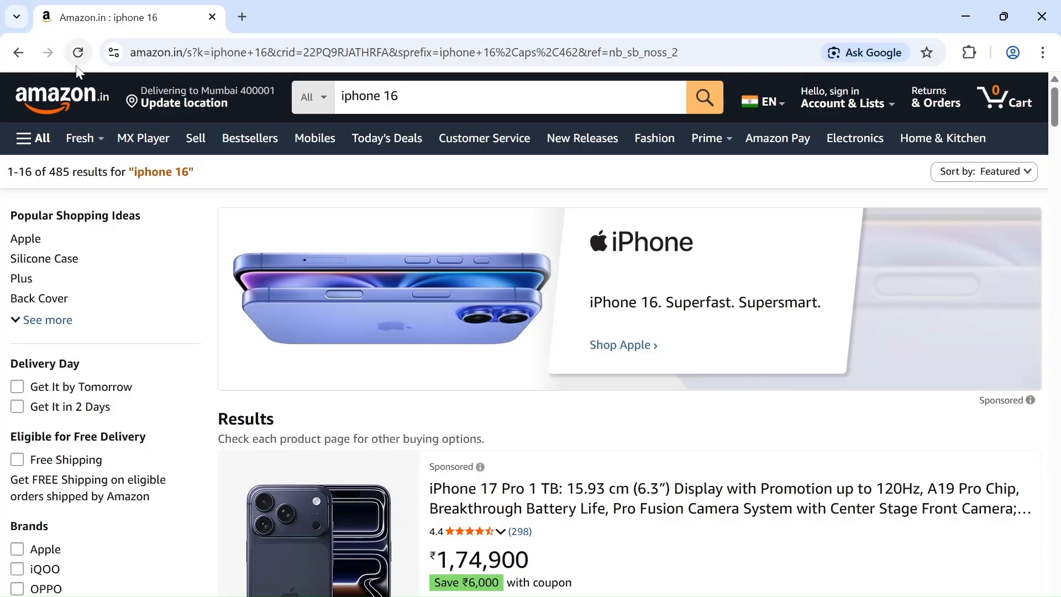
key(alt+Tab)
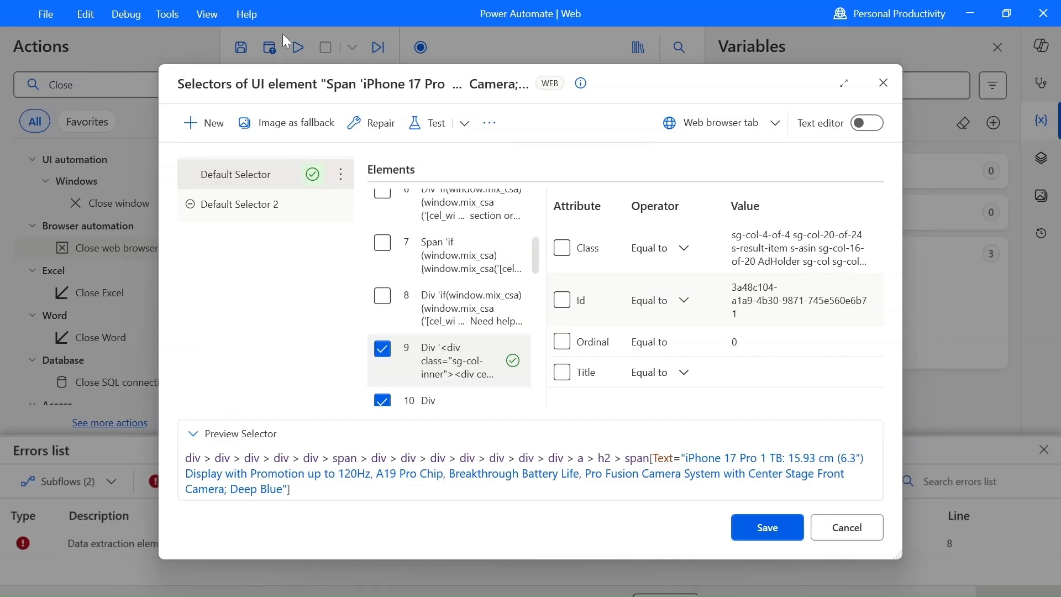
click(412, 132)
click(563, 375)
click(563, 374)
Include the Class attribute of Div element 9 in Default Selector and test the selector.
click(563, 249)
click(435, 123)
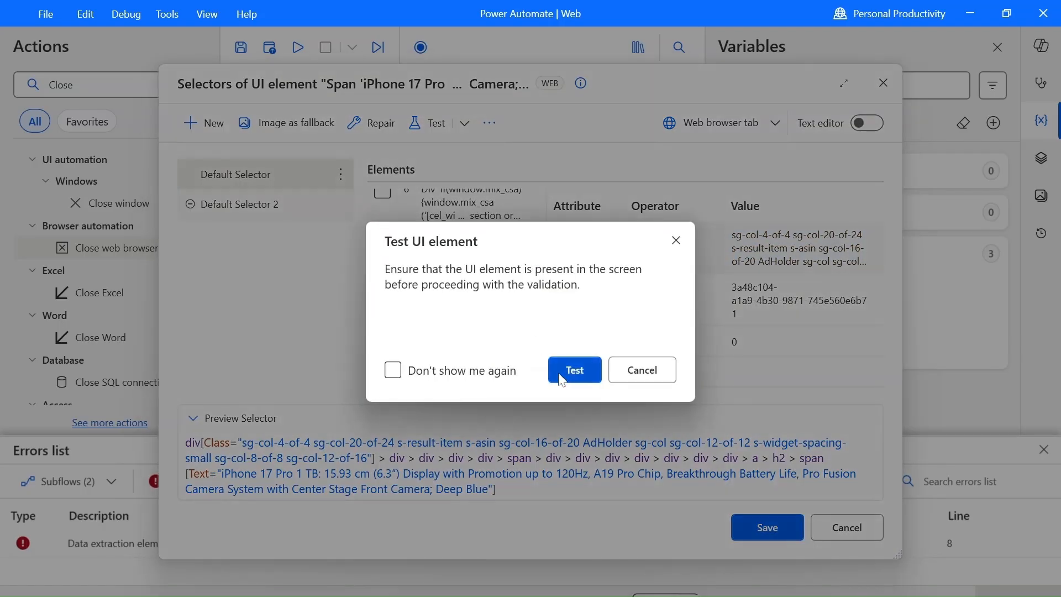
click(568, 371)
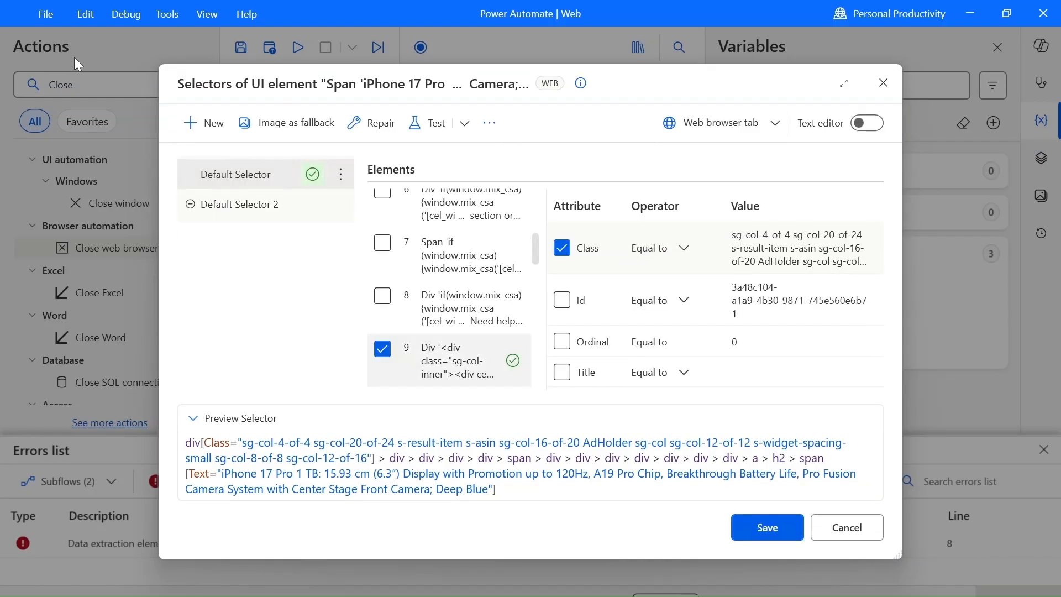
Reload the Amazon results page again and retest Default Selector with the Class attribute included.
key(alt+Tab)
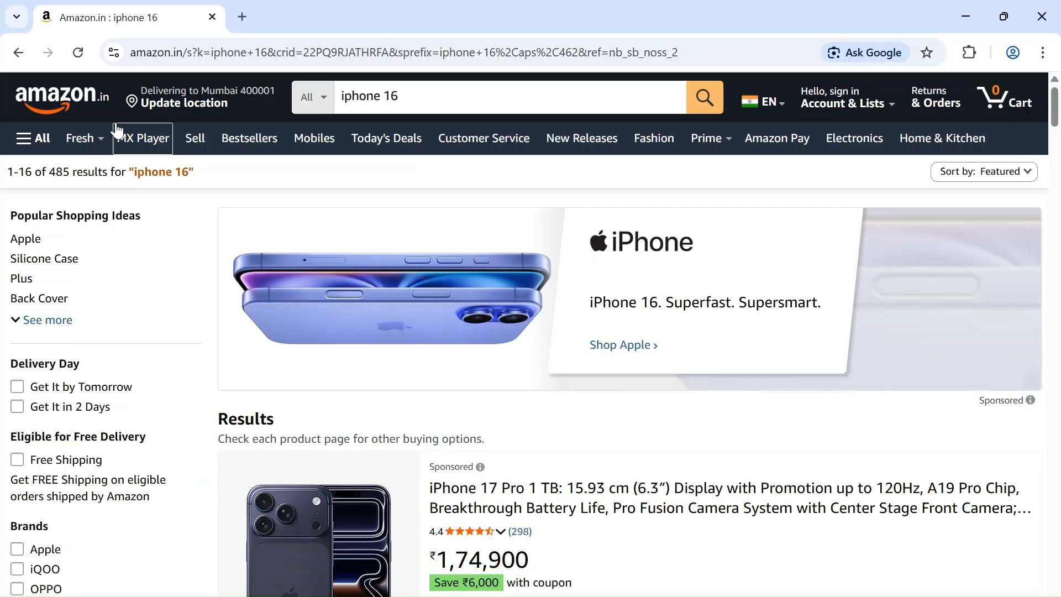
click(70, 59)
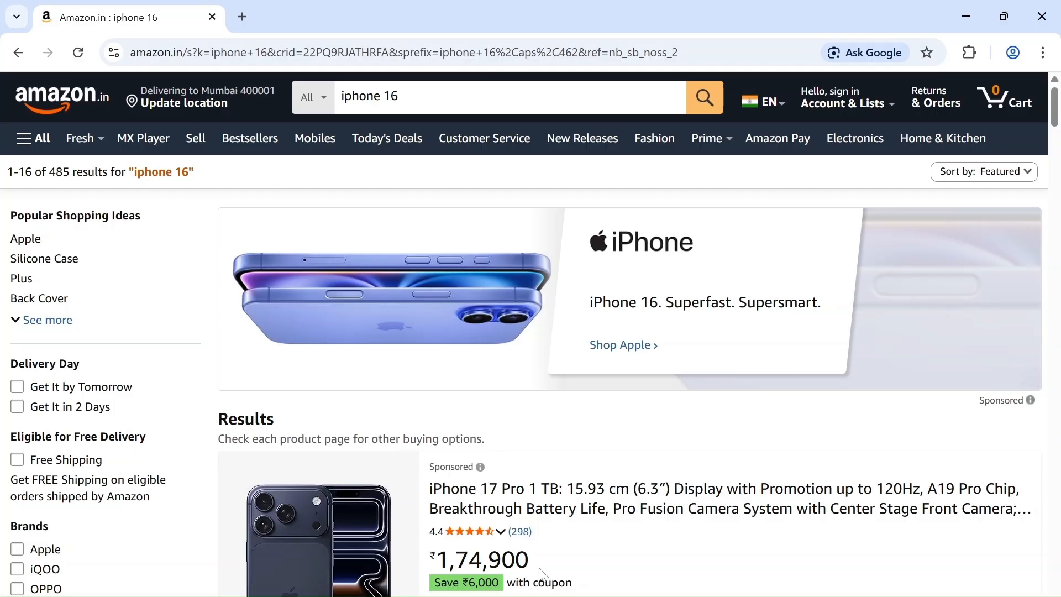
mouse_move(578, 596)
click(623, 576)
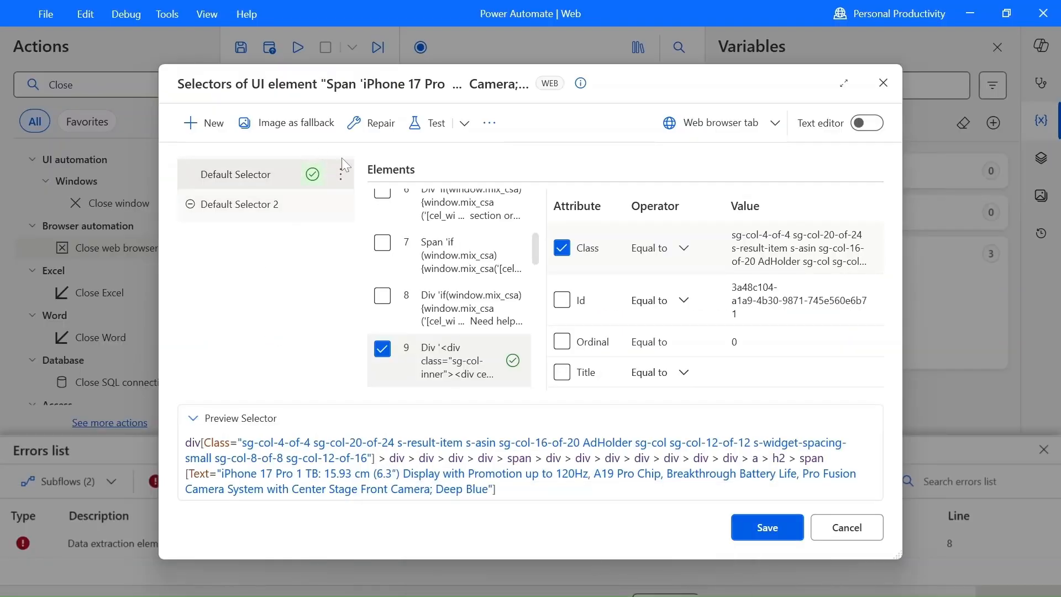
click(427, 123)
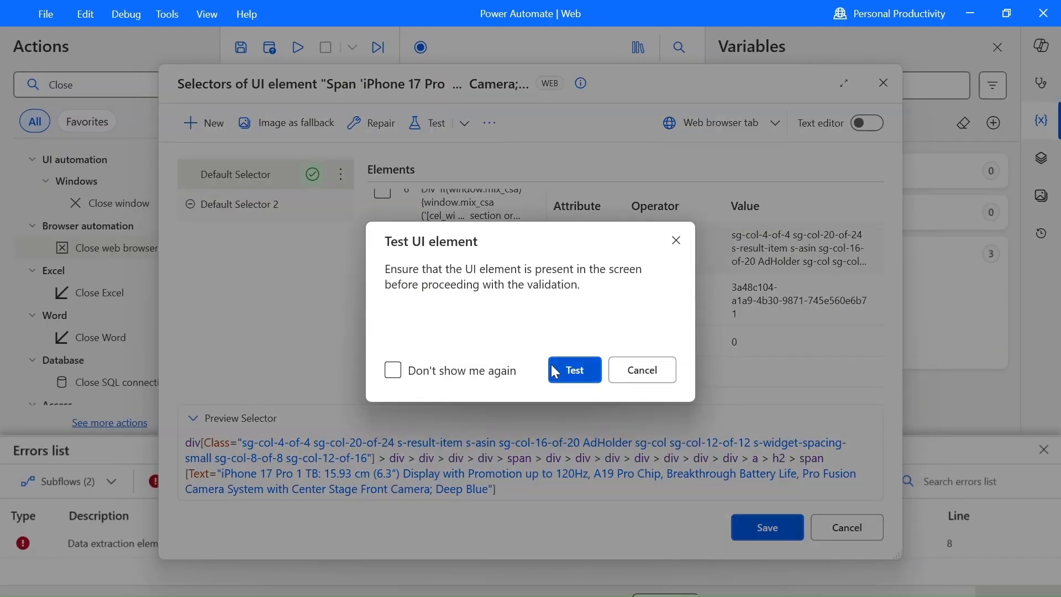
click(566, 368)
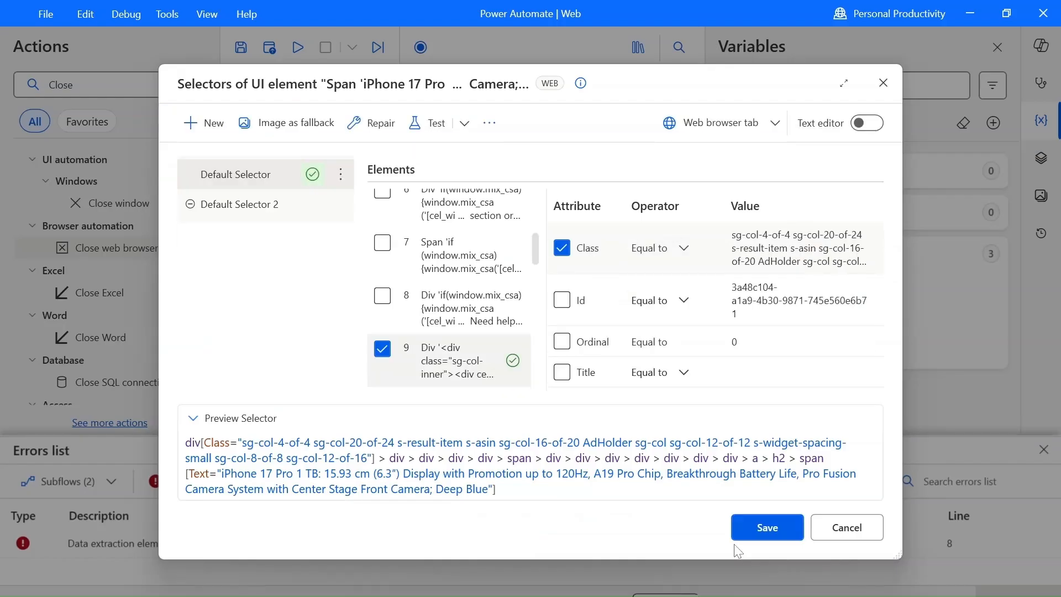
Save the edited selector and the Get details of element action, and run the flow from the Terminate process action.
click(756, 528)
click(651, 457)
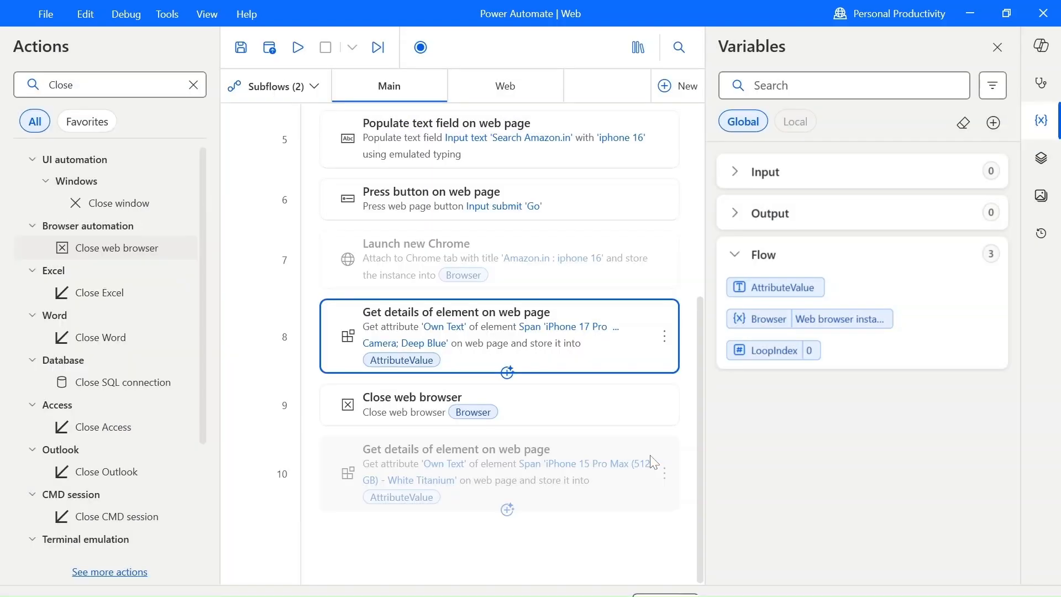
scroll(504, 365, up, 5)
right_click(466, 134)
click(495, 177)
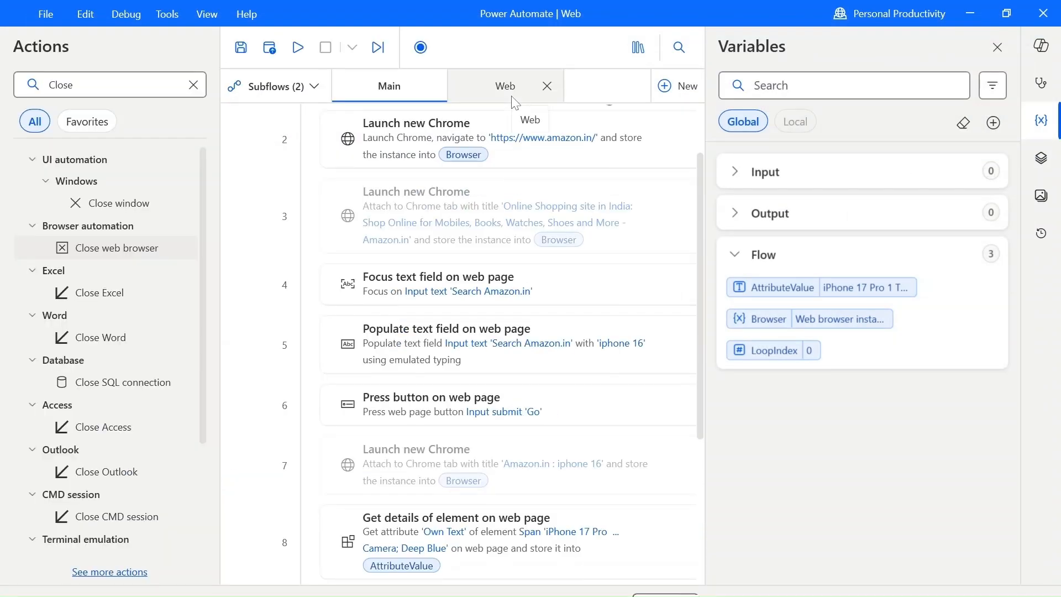
Inspect the full text stored in the AttributeValue variable and close its value viewer.
scroll(521, 187, down, 3)
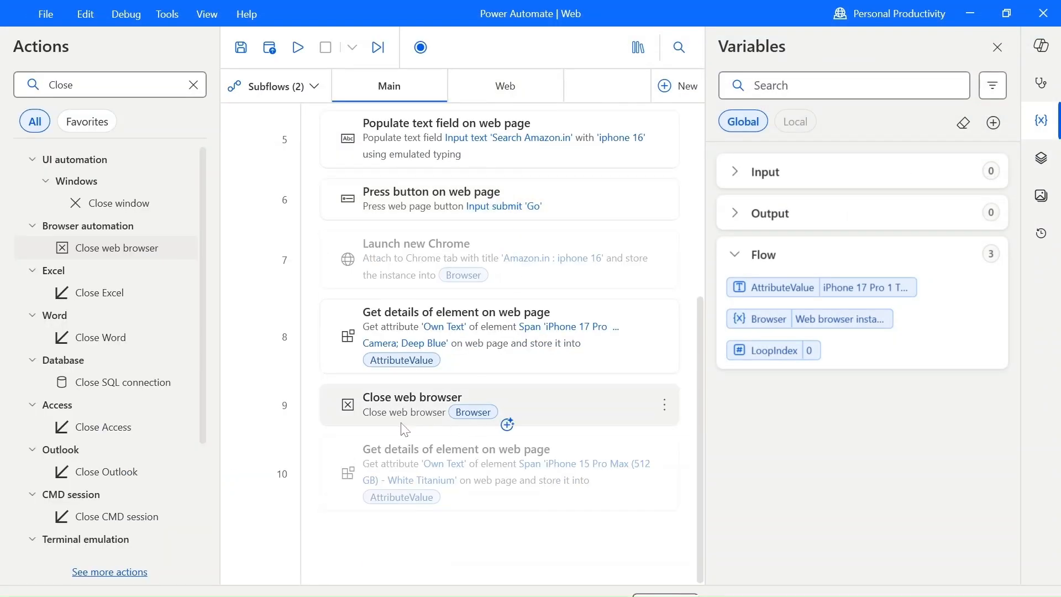
double_click(887, 291)
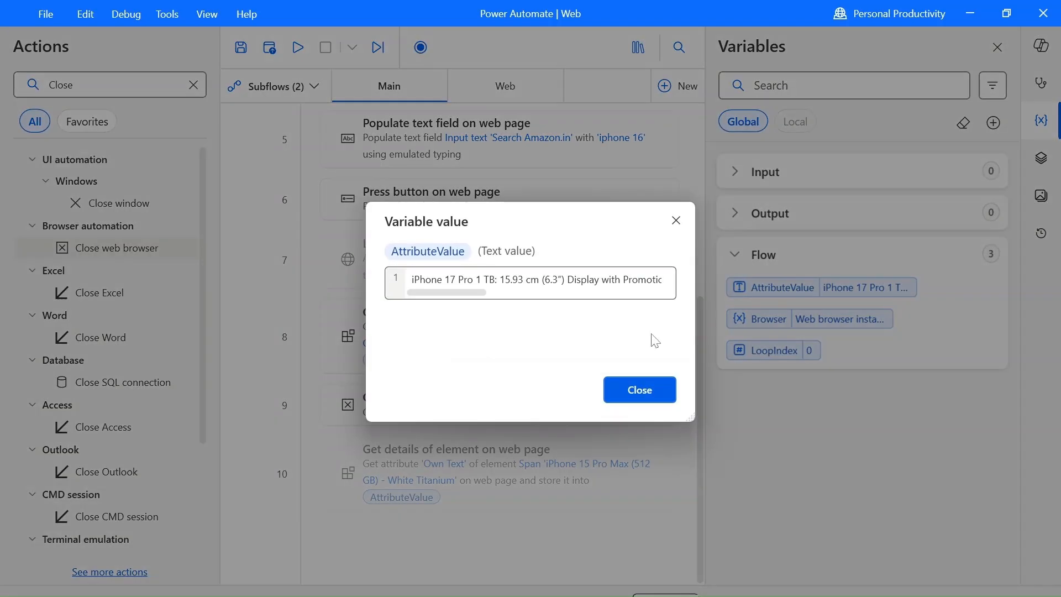
drag(416, 302, 556, 301)
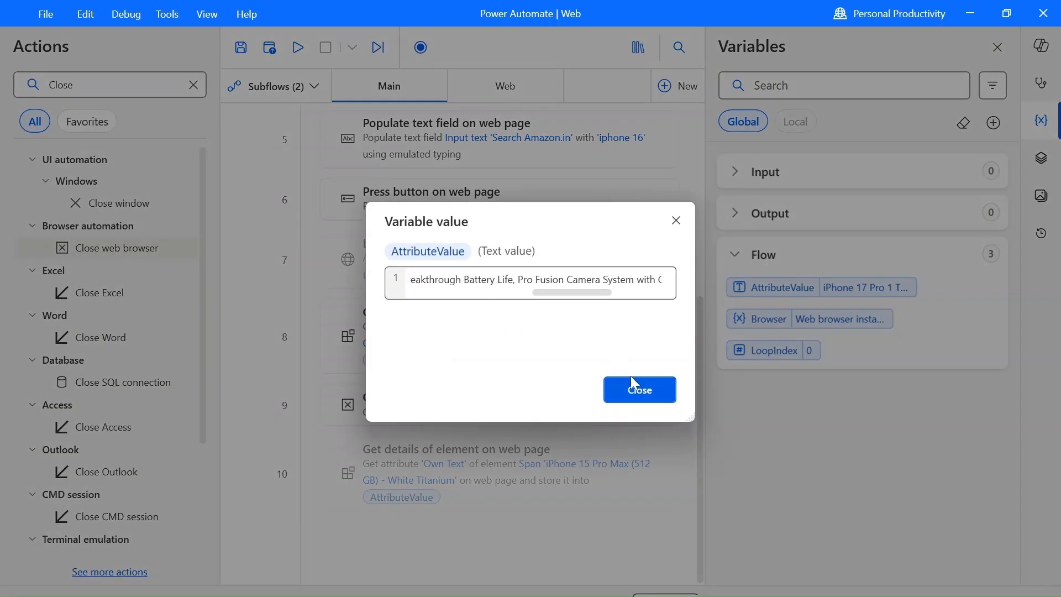
click(632, 381)
scroll(631, 378, up, 5)
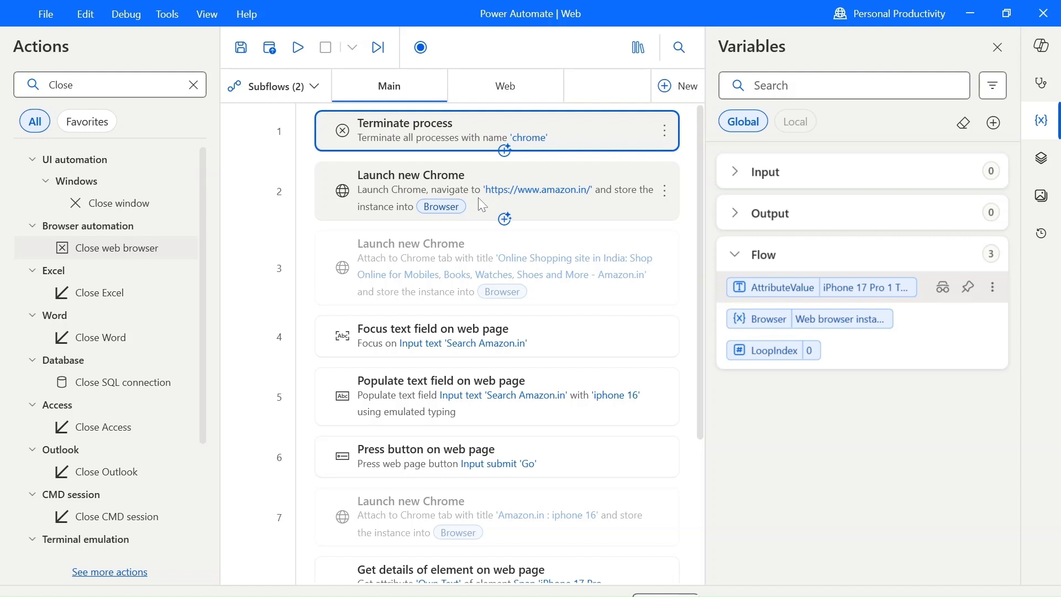
scroll(542, 251, down, 3)
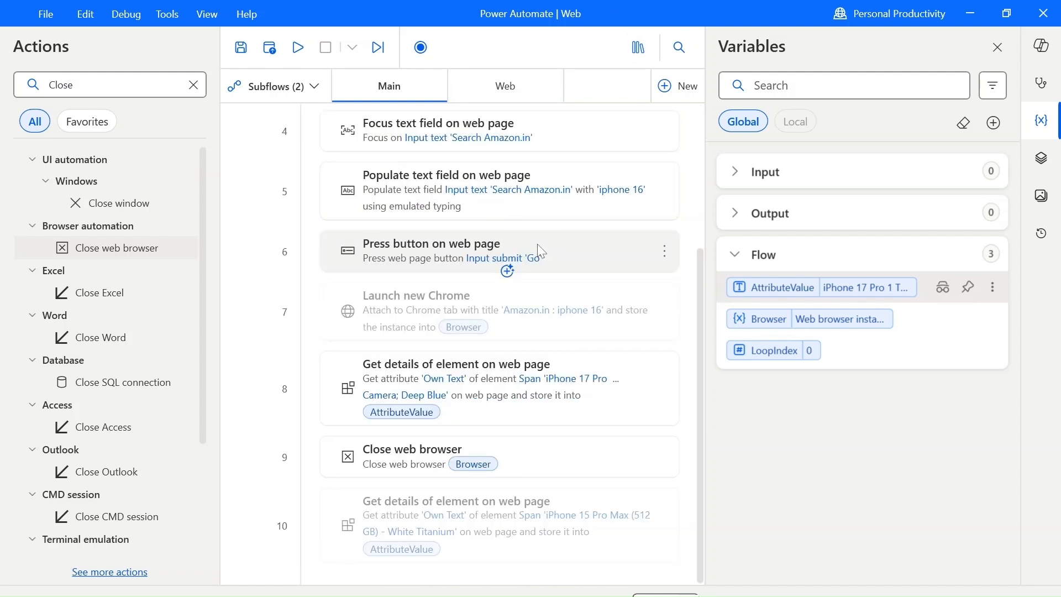
scroll(542, 252, up, 3)
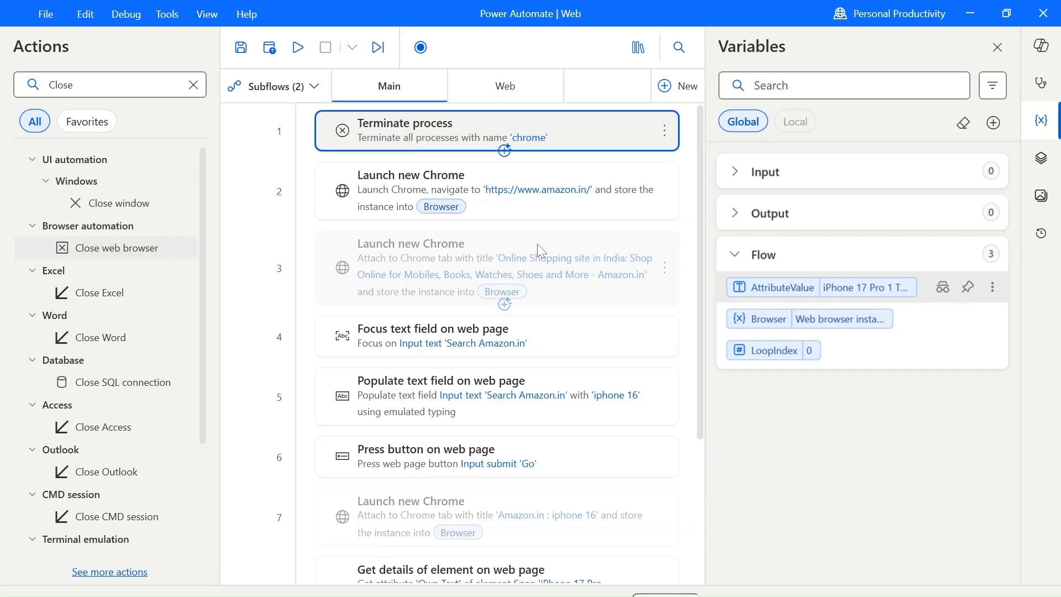